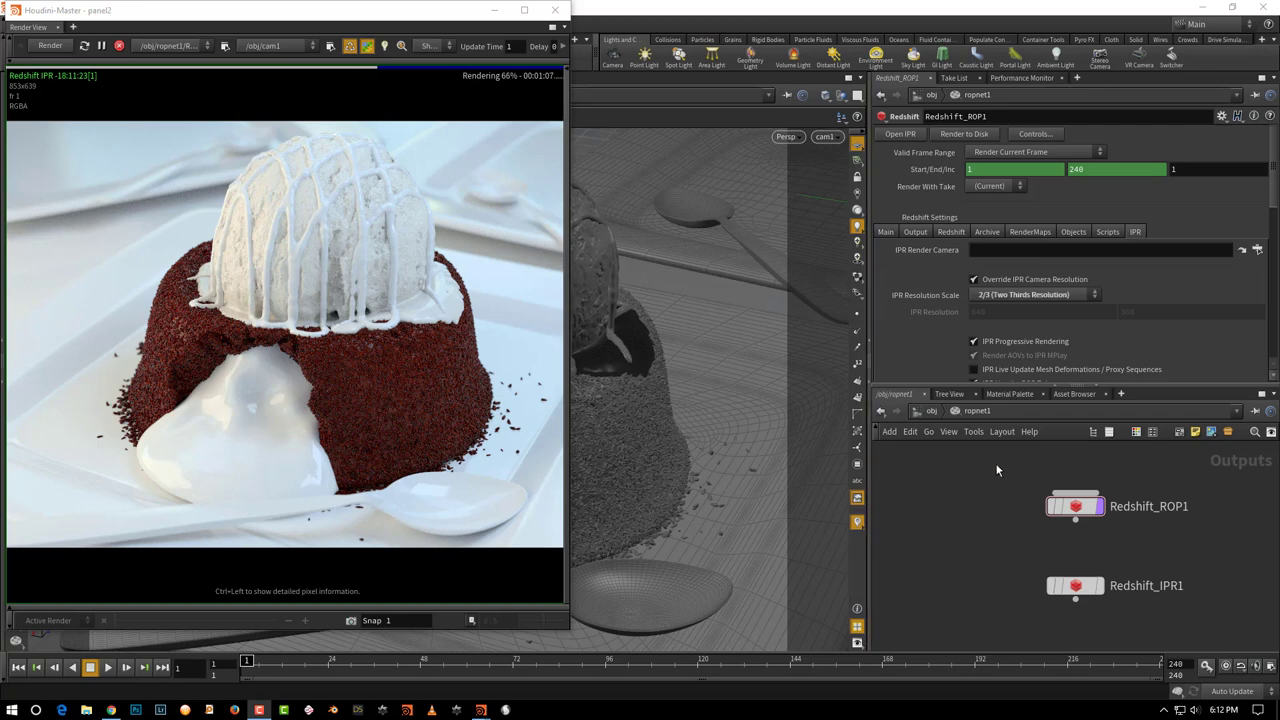
Inside shopnet1, create a new Redshift shader network node.
click(930, 412)
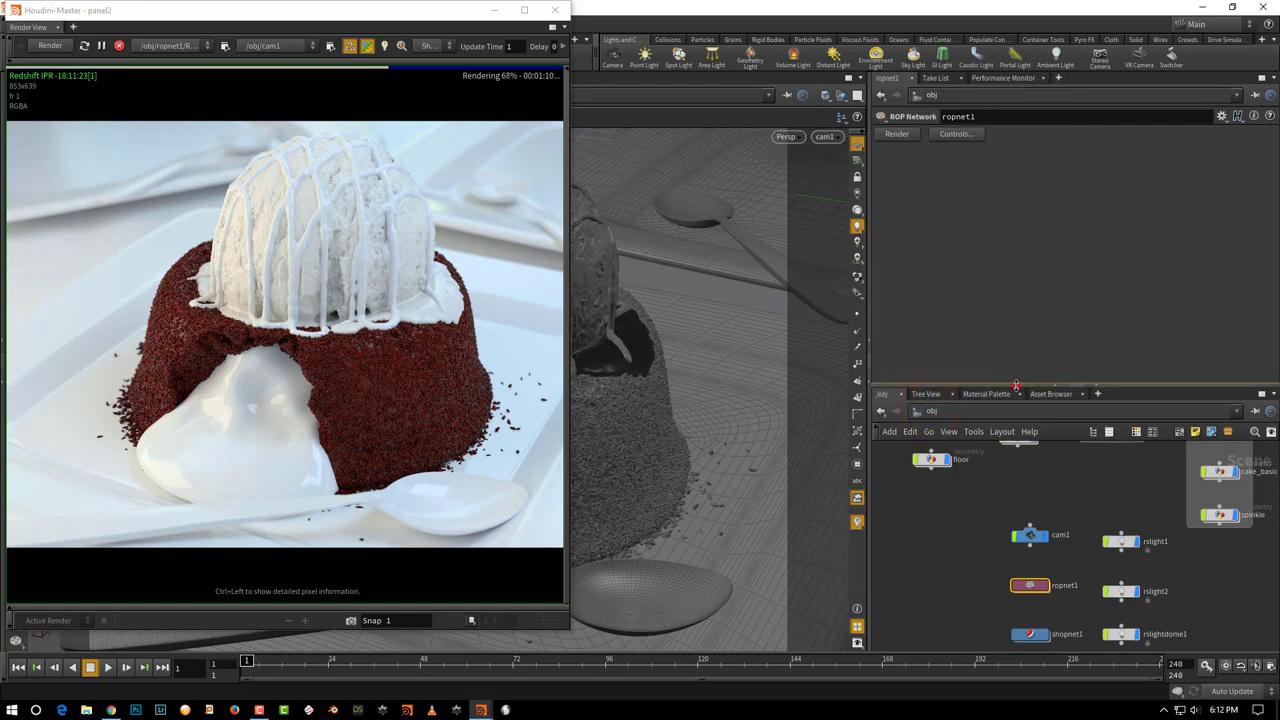
drag(1017, 386, 1019, 314)
scroll(1030, 545, up, 4)
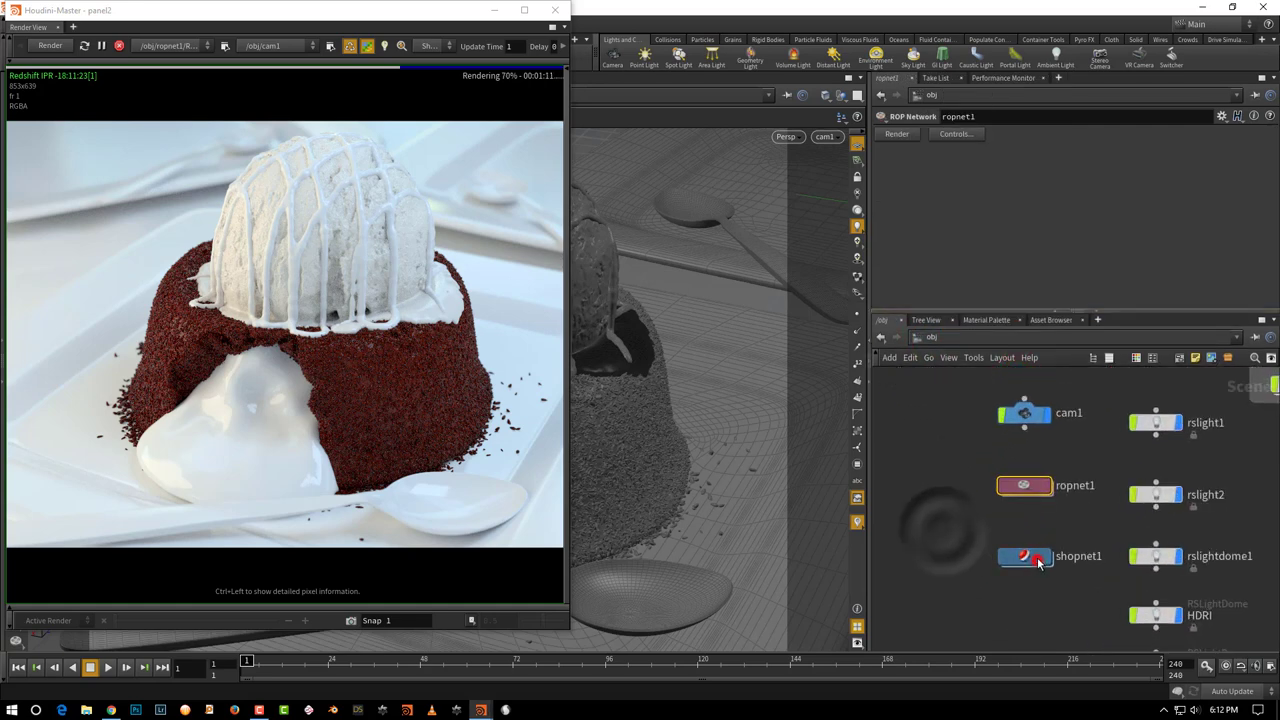
double_click(1040, 560)
key(Tab)
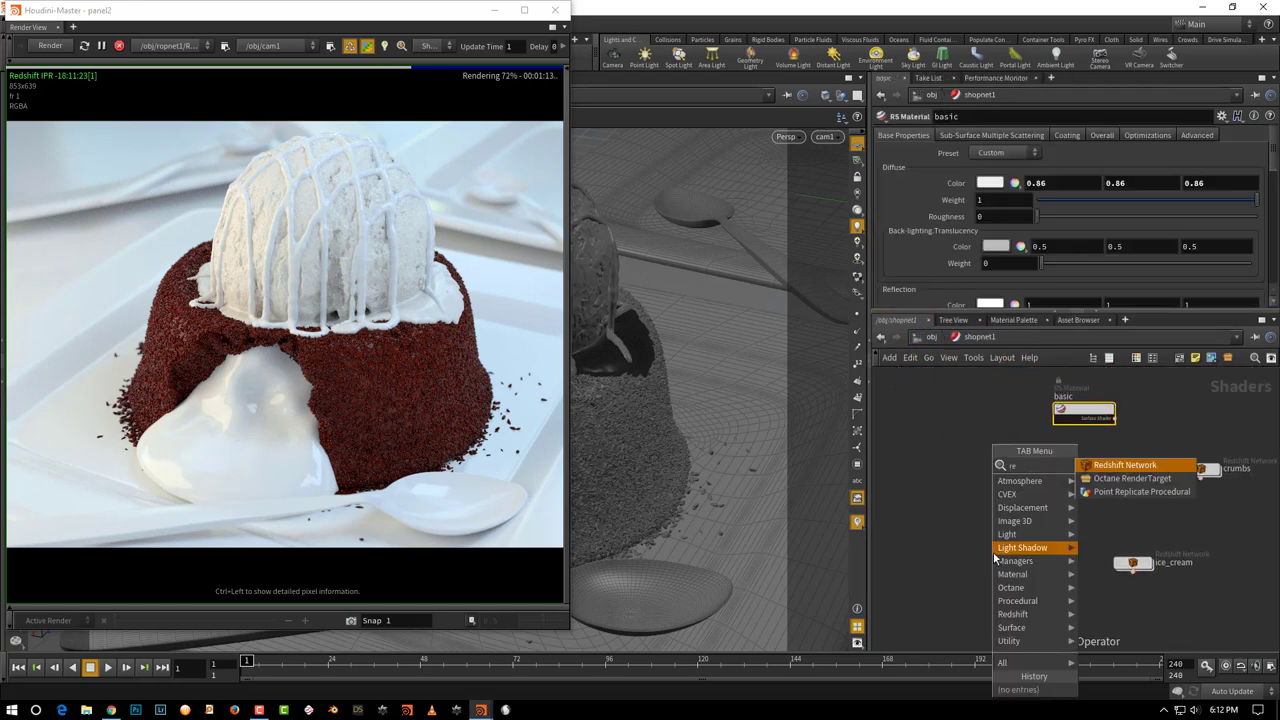
click(1145, 463)
click(985, 570)
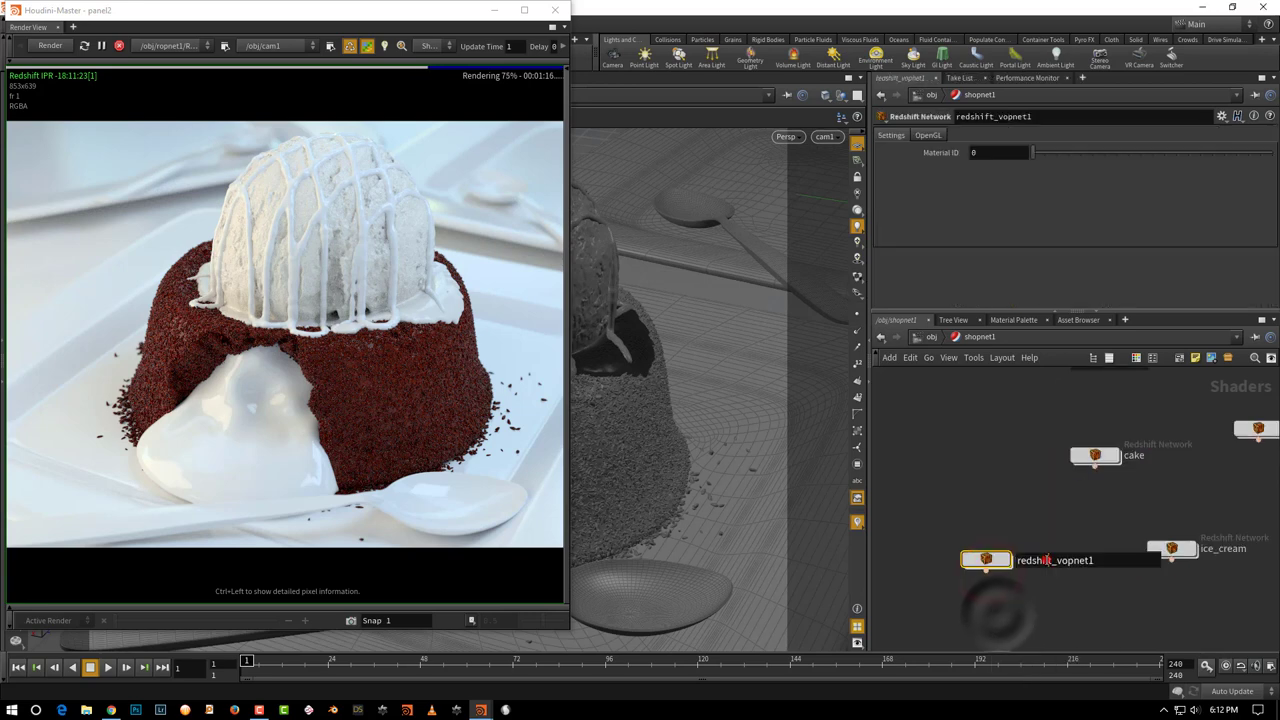
Rename the network choc_sauce and add an RS Material node inside it.
double_click(1047, 559)
text(choc_sauce)
key(Return)
key(i)
key(Tab)
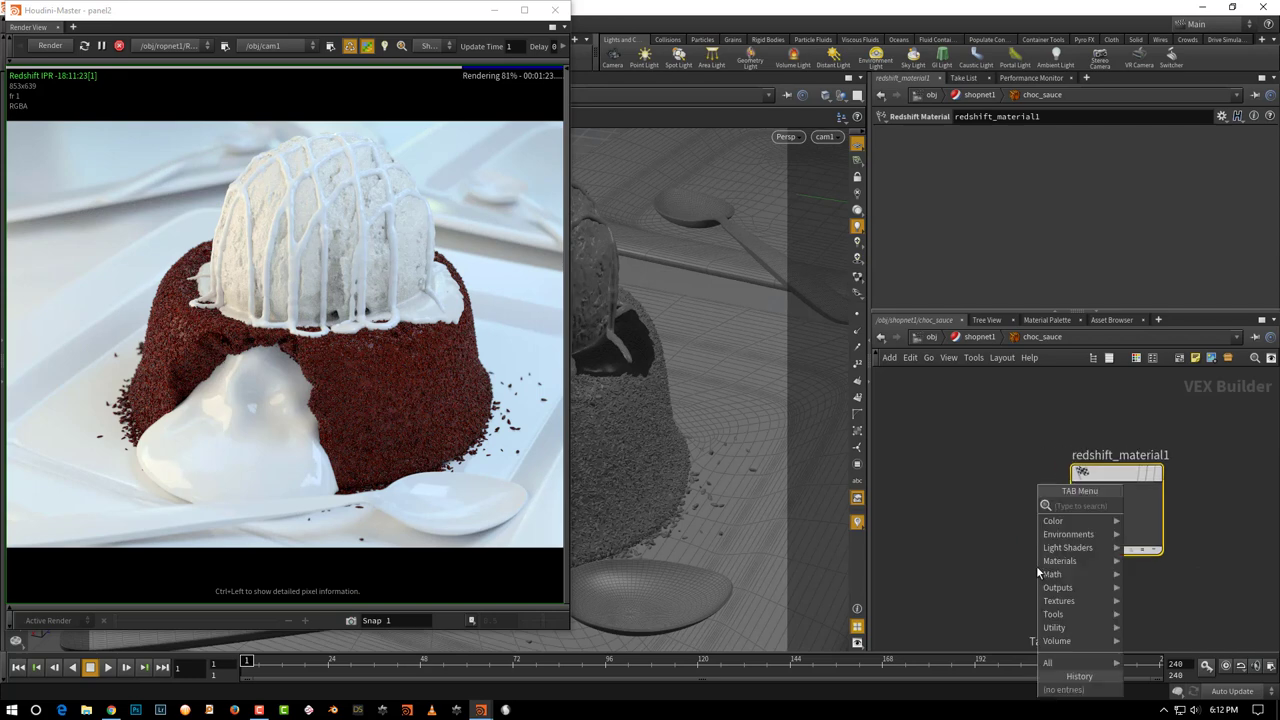
text(rsma)
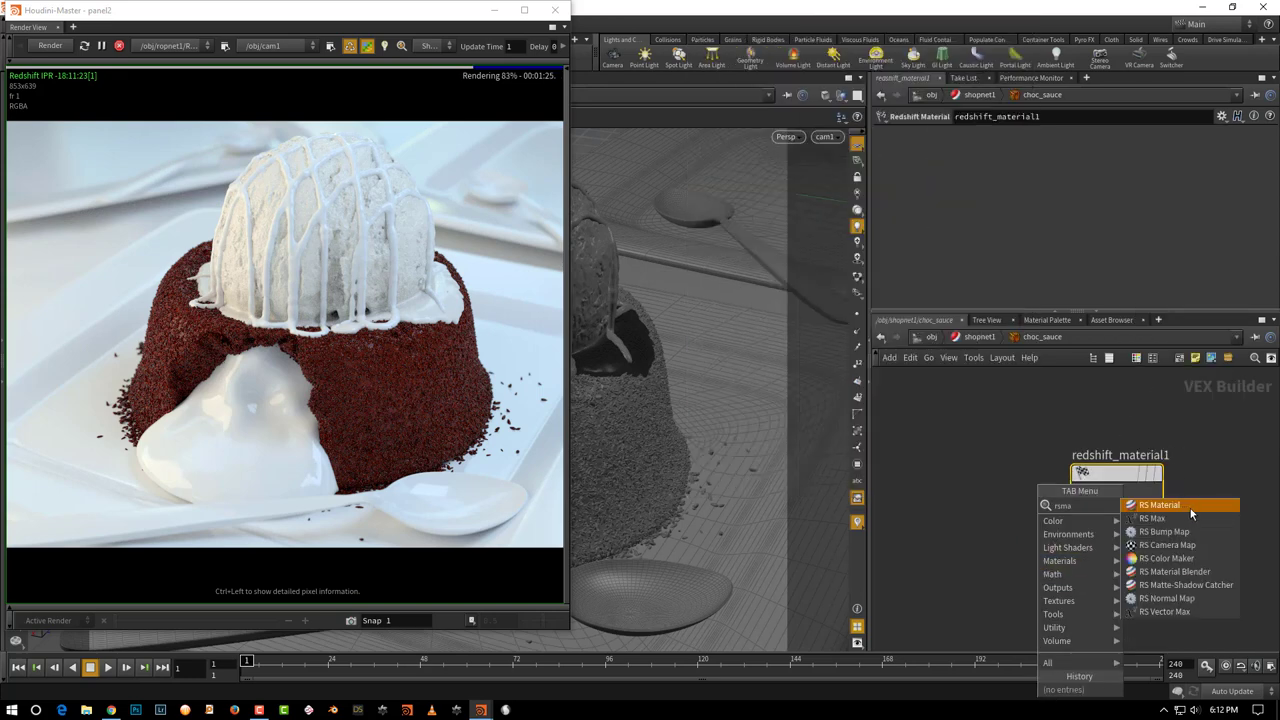
click(1160, 505)
click(1005, 555)
Enter the cake geometry network, move the render window aside, and inspect the file5 cake_lava.bgeo node.
click(931, 337)
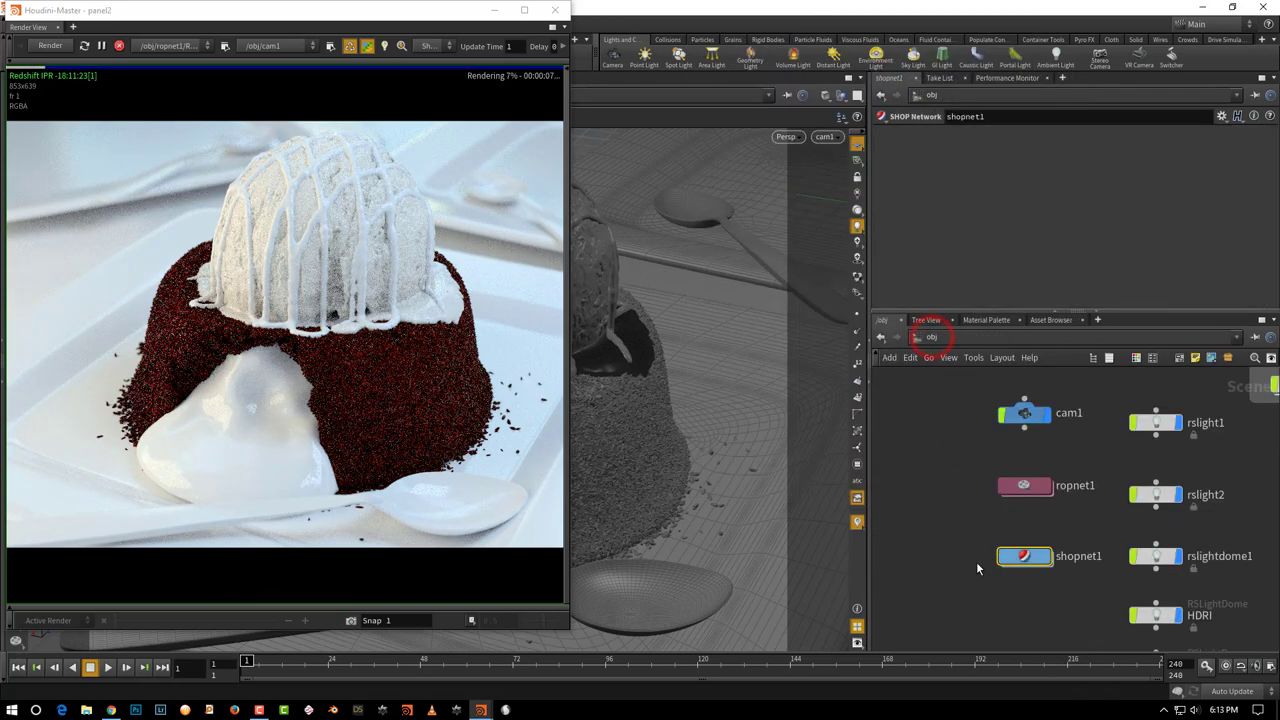
mouse_move(963, 486)
middle_down()
mouse_move(983, 556)
mouse_move(971, 509)
middle_up()
double_click(1030, 443)
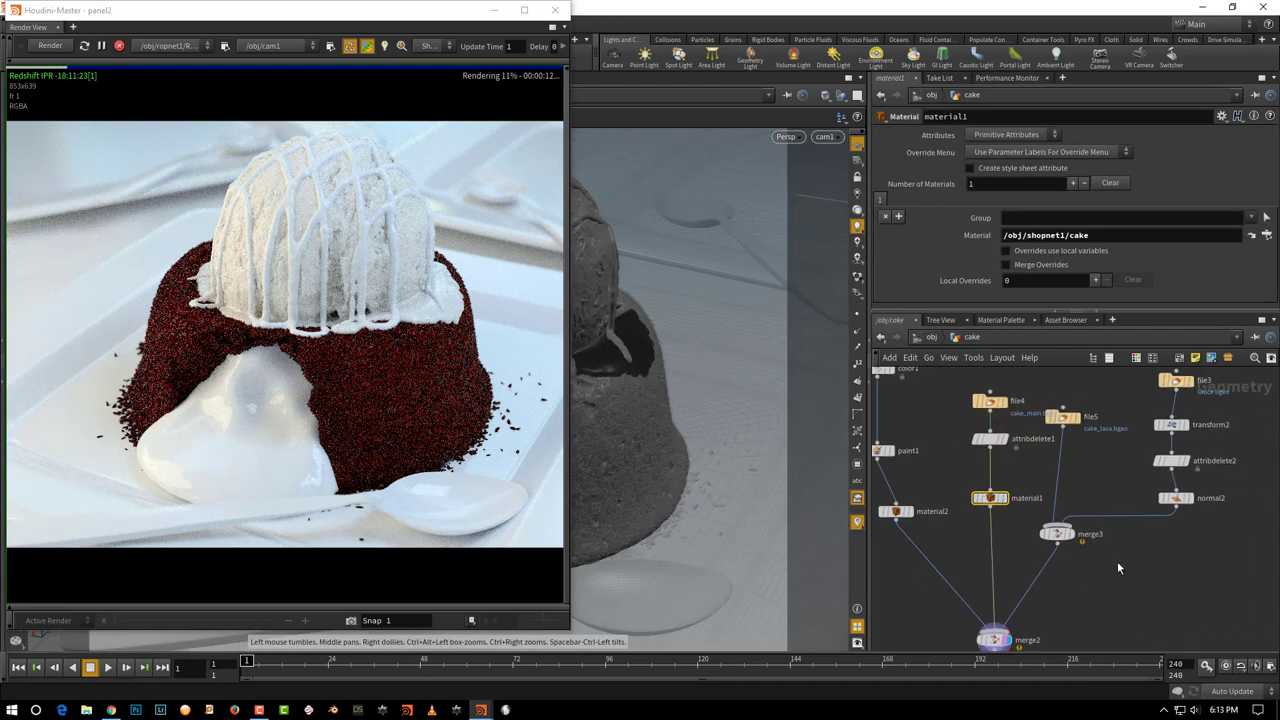
middle_drag(1188, 465, 1128, 487)
click(1072, 471)
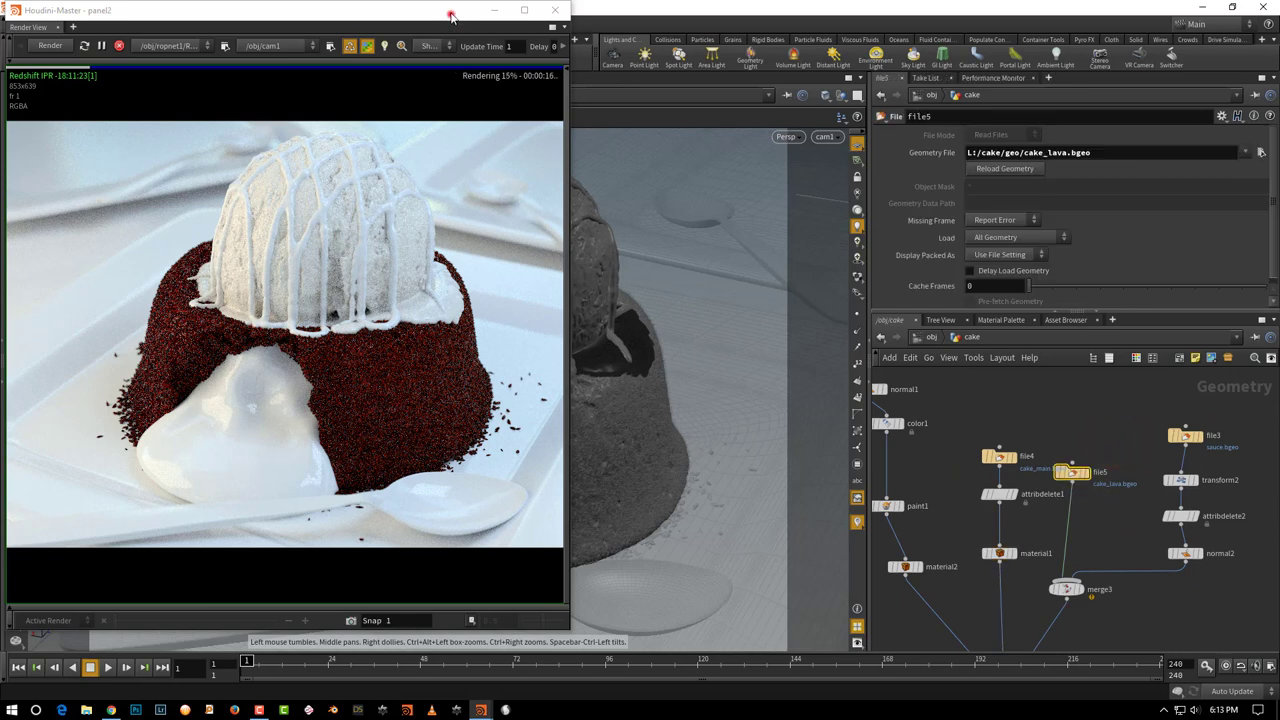
drag(450, 14, 392, 634)
click(1084, 474)
key(Return)
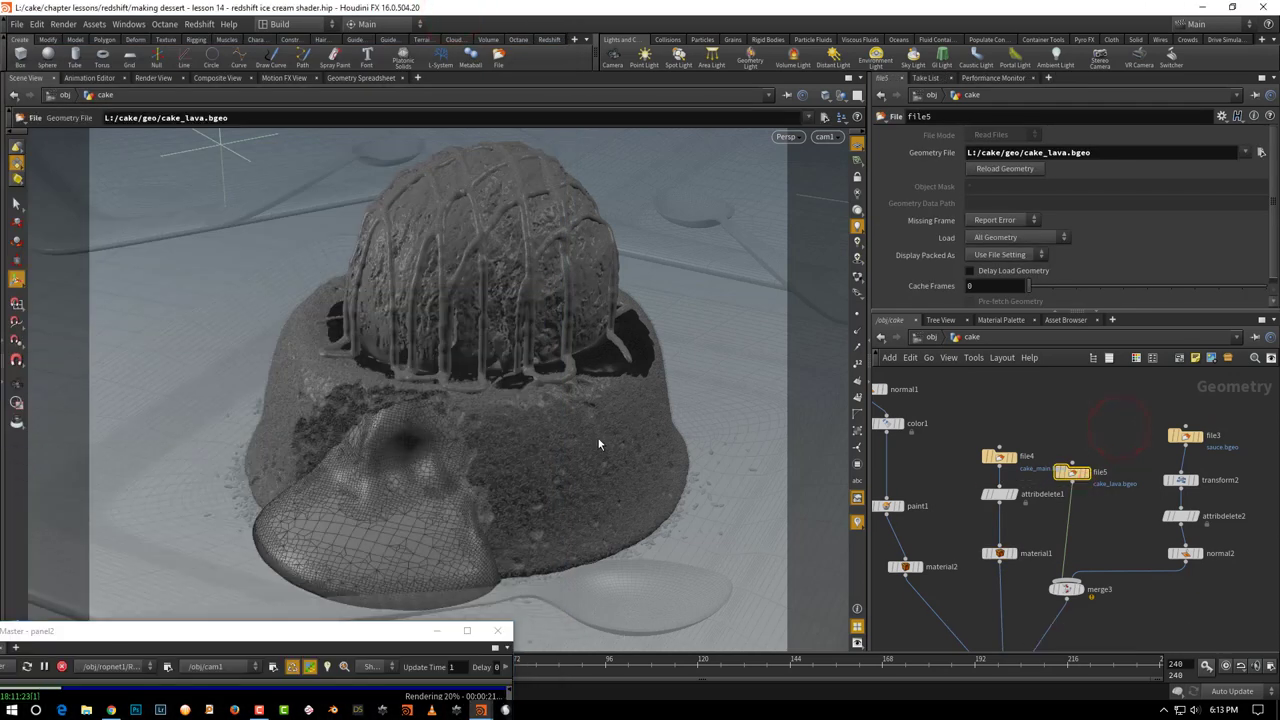
Locate the sauce.bgeo branch and select its normal2 node.
drag(1143, 413, 1233, 456)
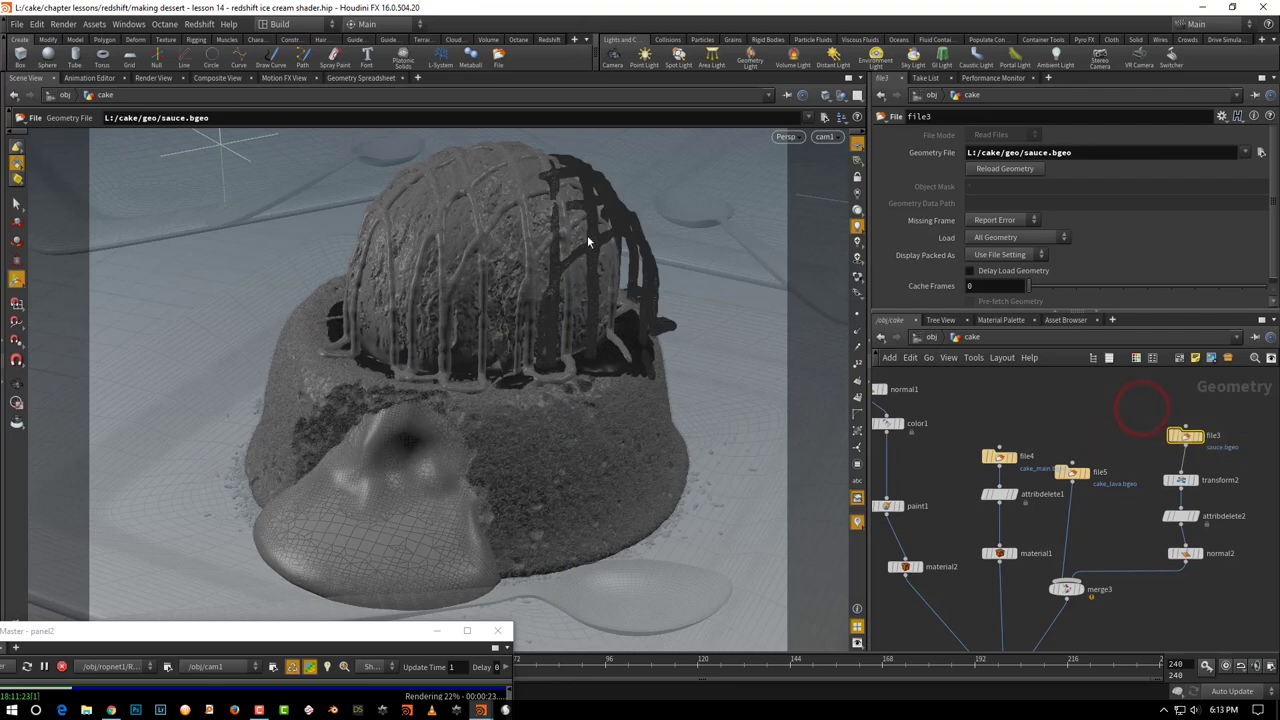
click(1143, 560)
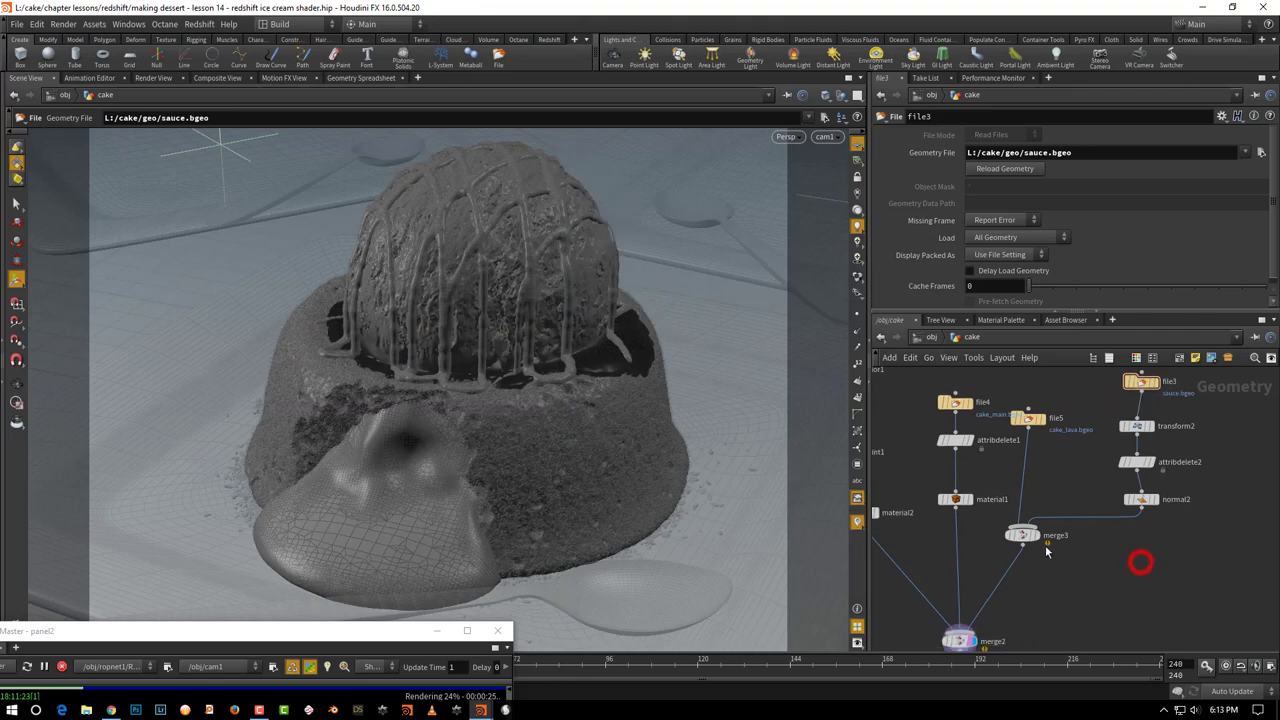
click(1022, 534)
scroll(1085, 520, up, 3)
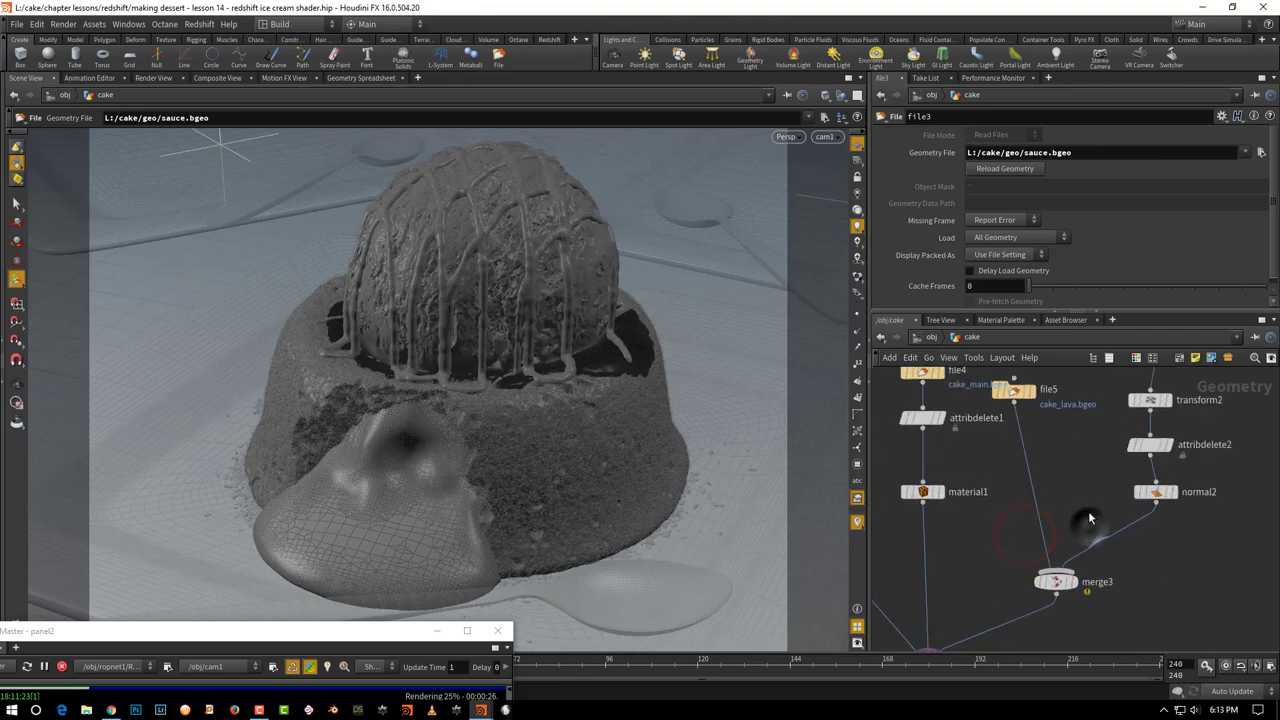
click(1024, 386)
drag(1083, 488, 1189, 526)
middle_drag(1083, 482, 1063, 540)
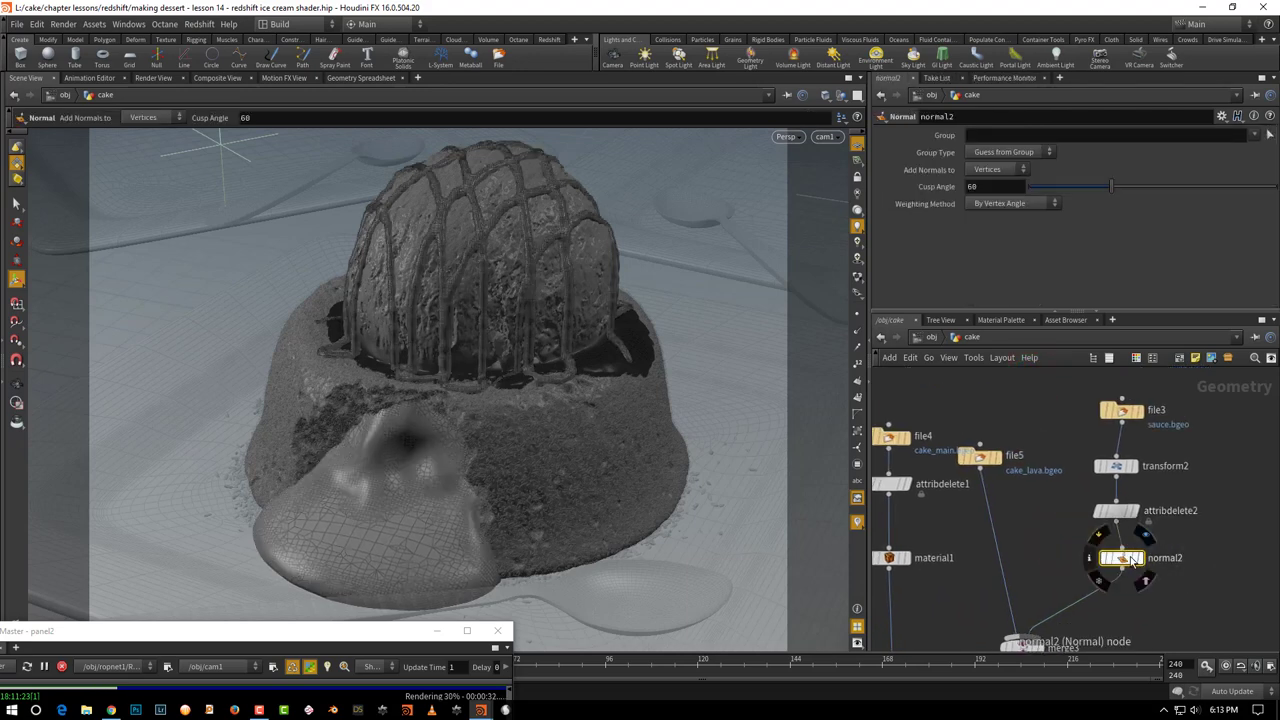
drag(1127, 560, 1122, 567)
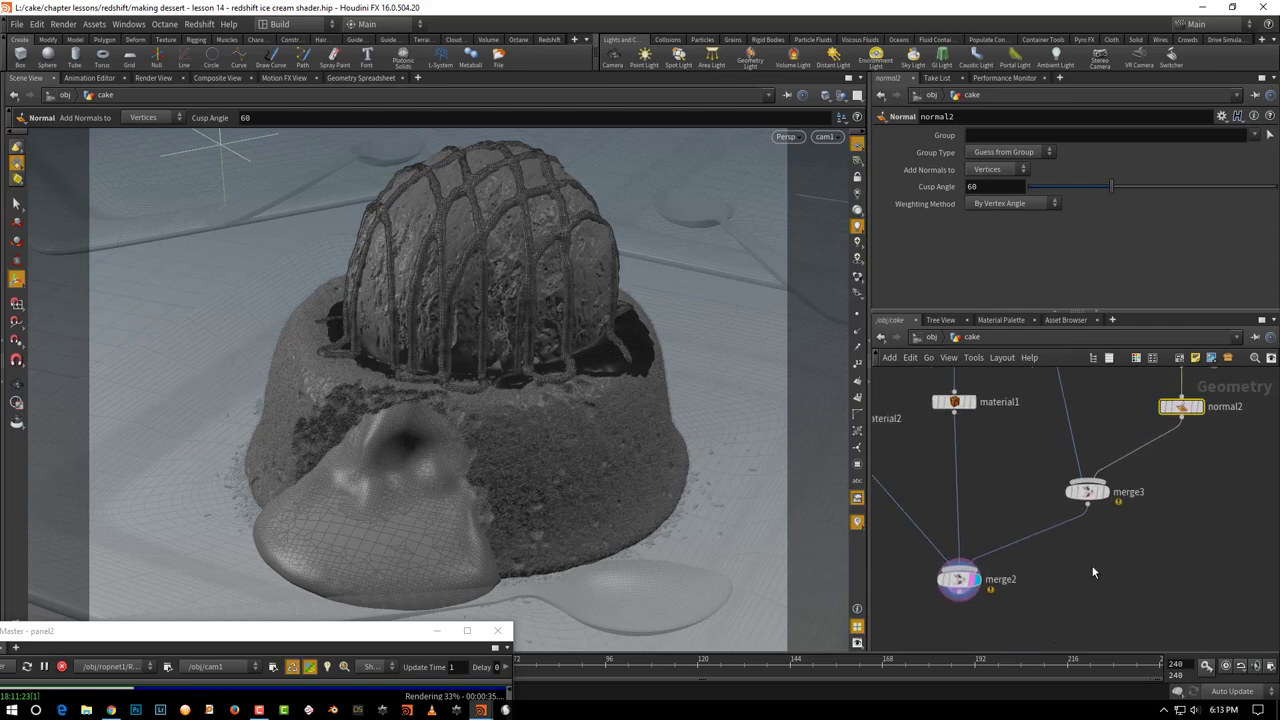
Add a Material node between merge3 and merge2.
key(Tab)
mouse_move(1096, 566)
text(mater)
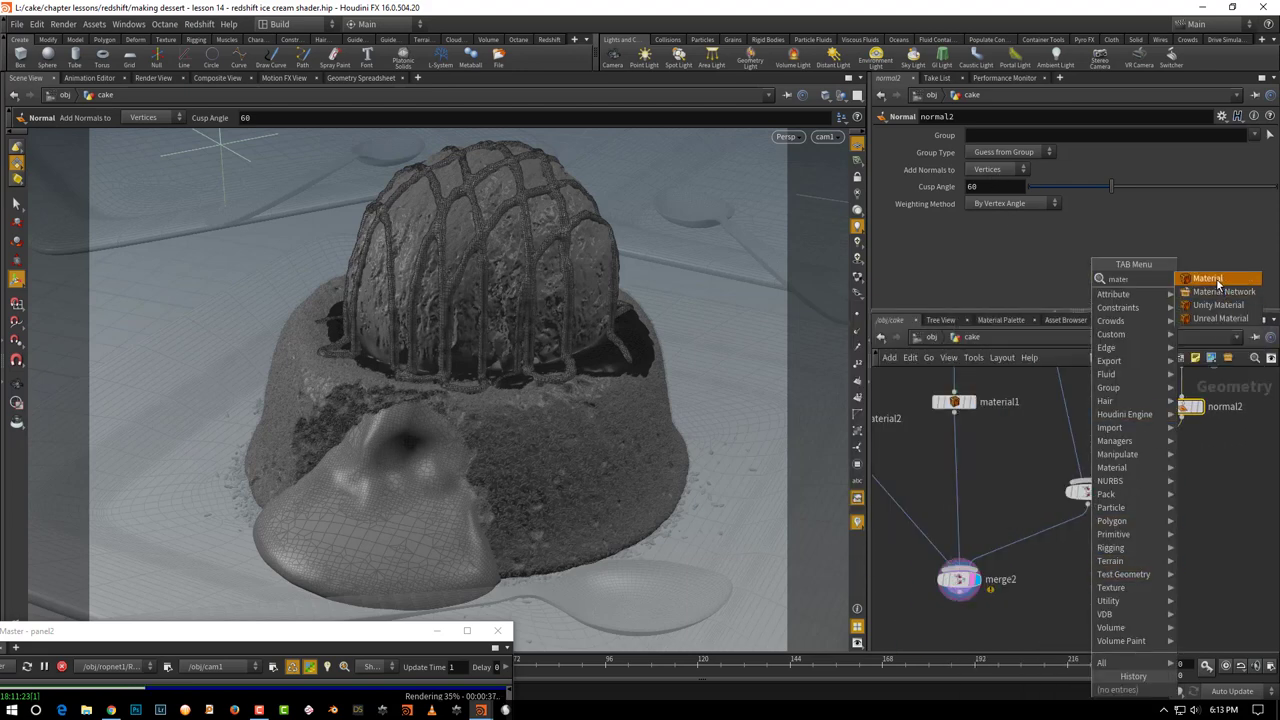
click(1218, 281)
click(1043, 533)
Stop the Redshift IPR preview render and minimize its window.
click(373, 631)
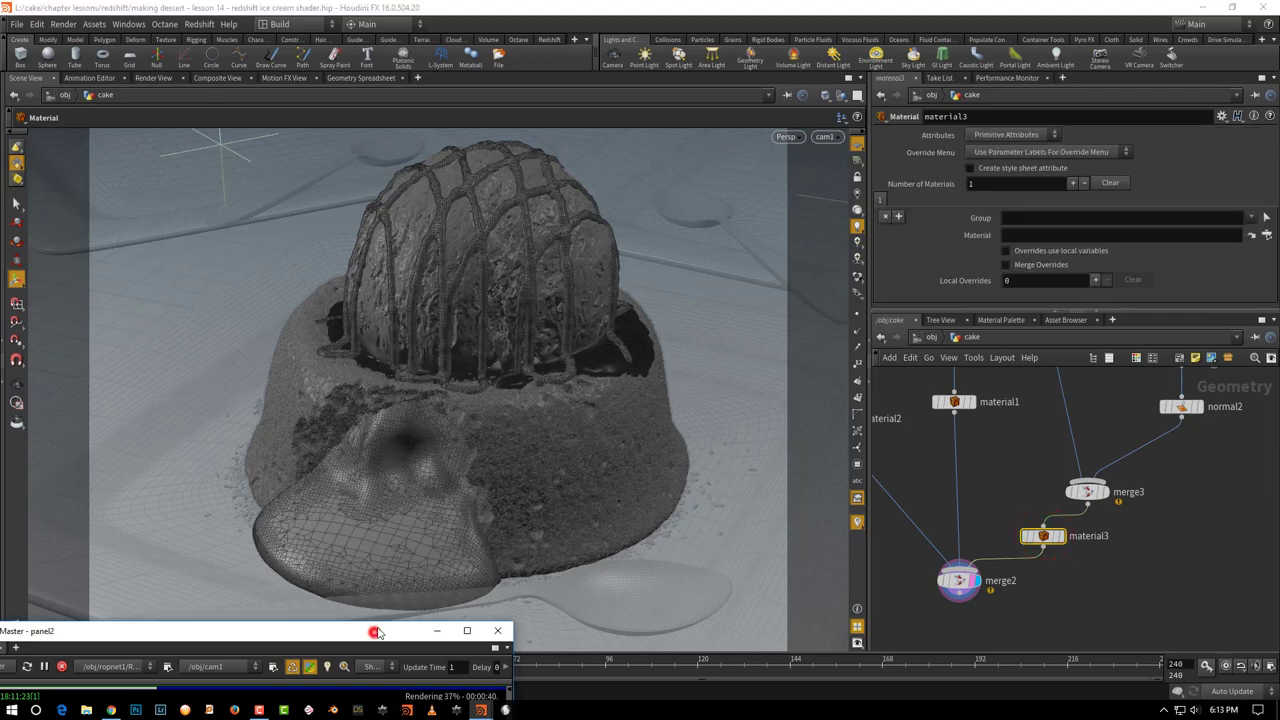
drag(383, 621, 543, 214)
click(225, 246)
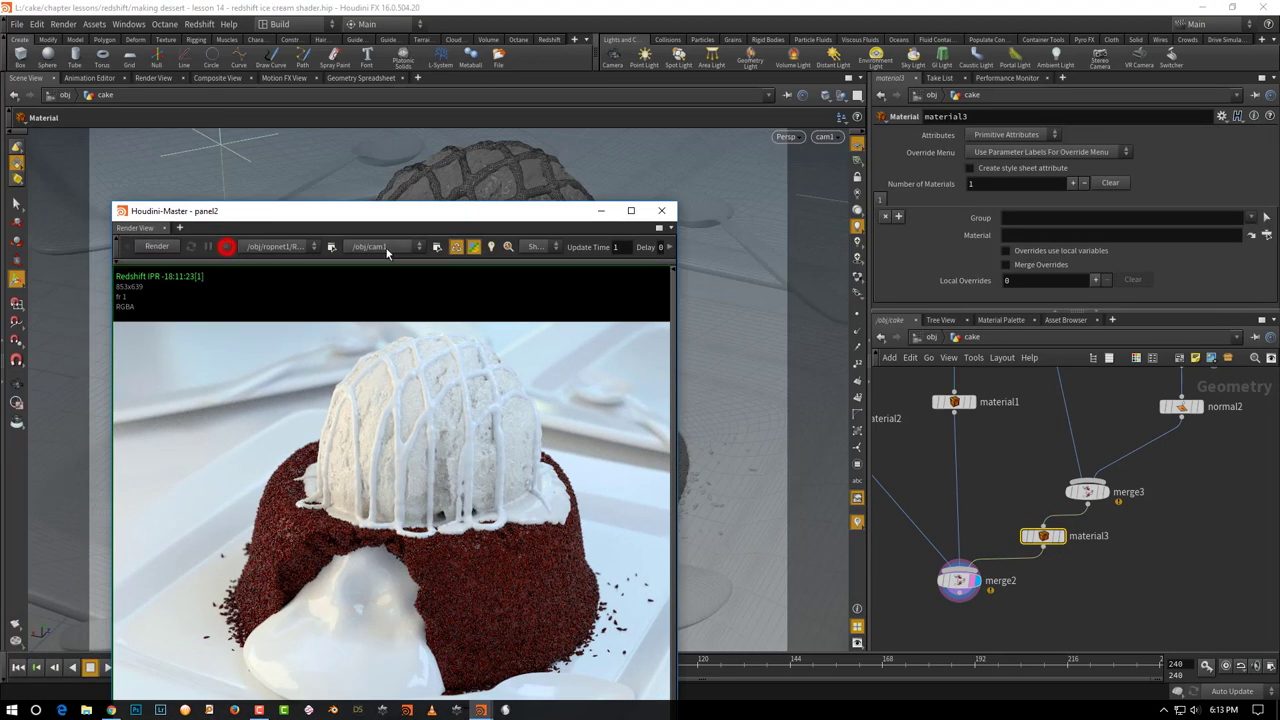
click(600, 211)
Set the new Material node's path to /obj/shopnet1/choc_sauce.
click(997, 509)
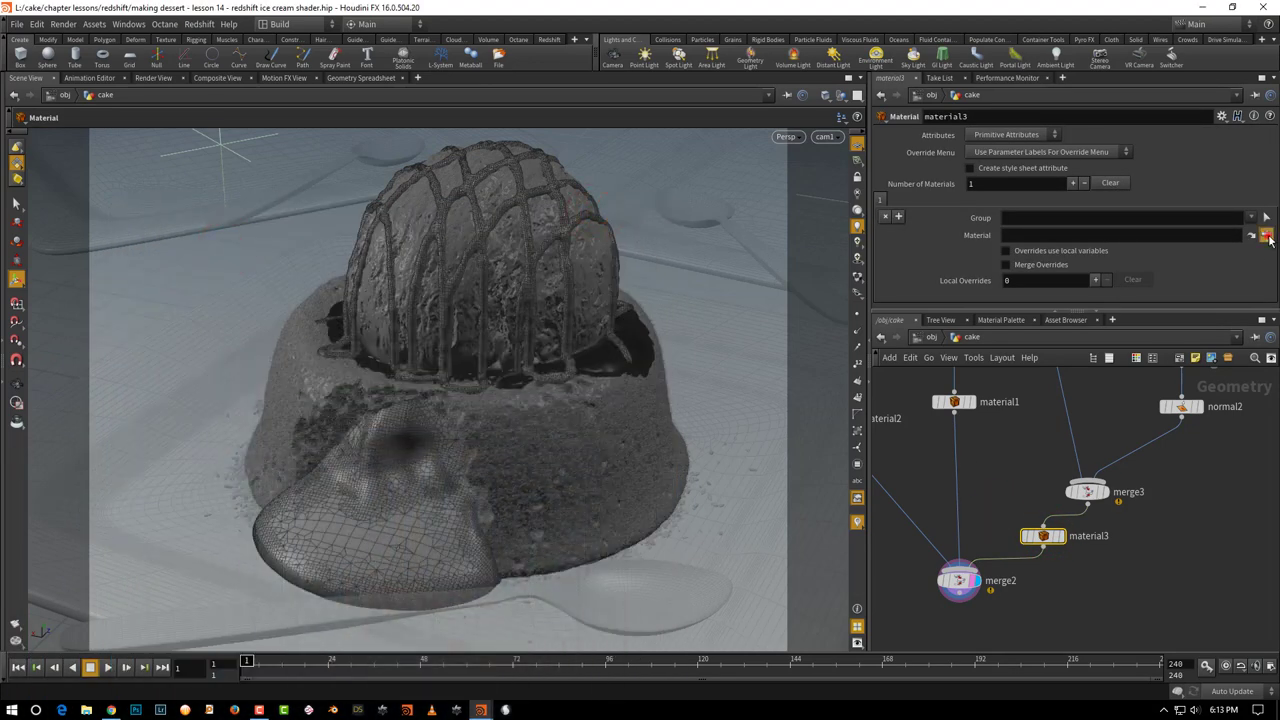
click(1267, 235)
click(1130, 191)
click(1130, 191)
click(1130, 251)
click(1175, 274)
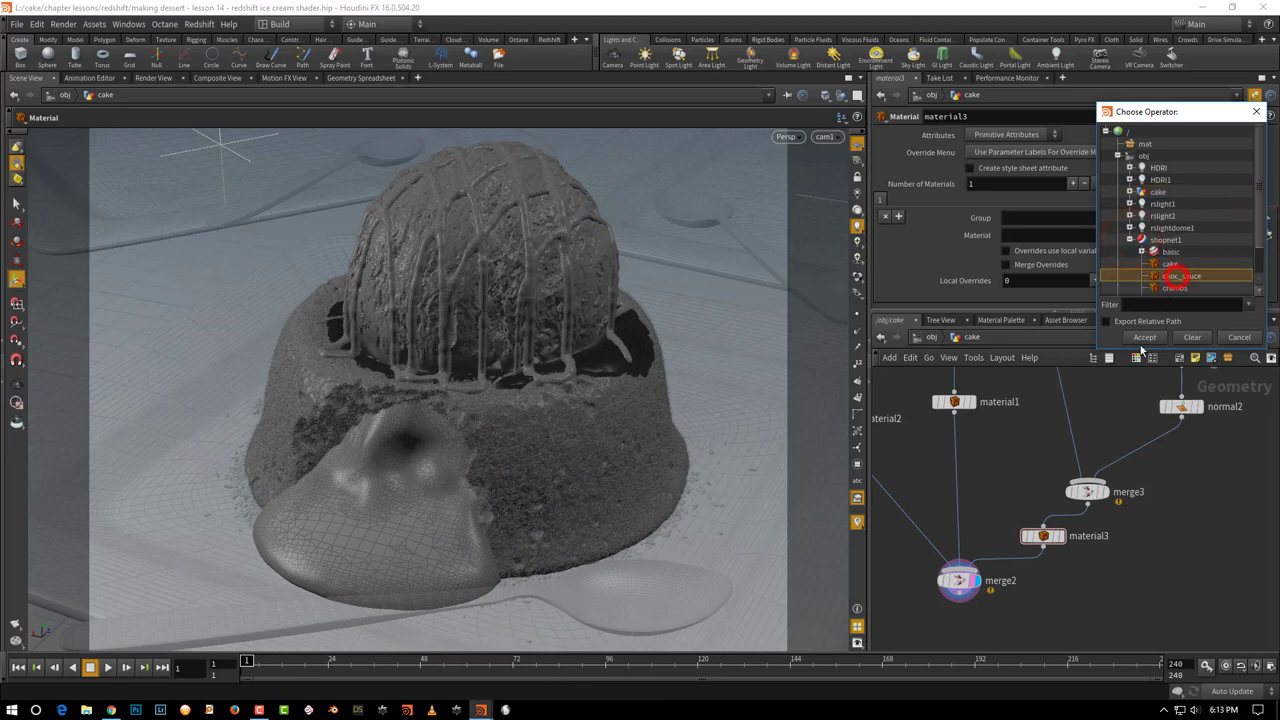
click(1143, 337)
Change material1's shader path to /obj/shopnet1/basic.
middle_drag(1016, 370, 1016, 464)
click(982, 495)
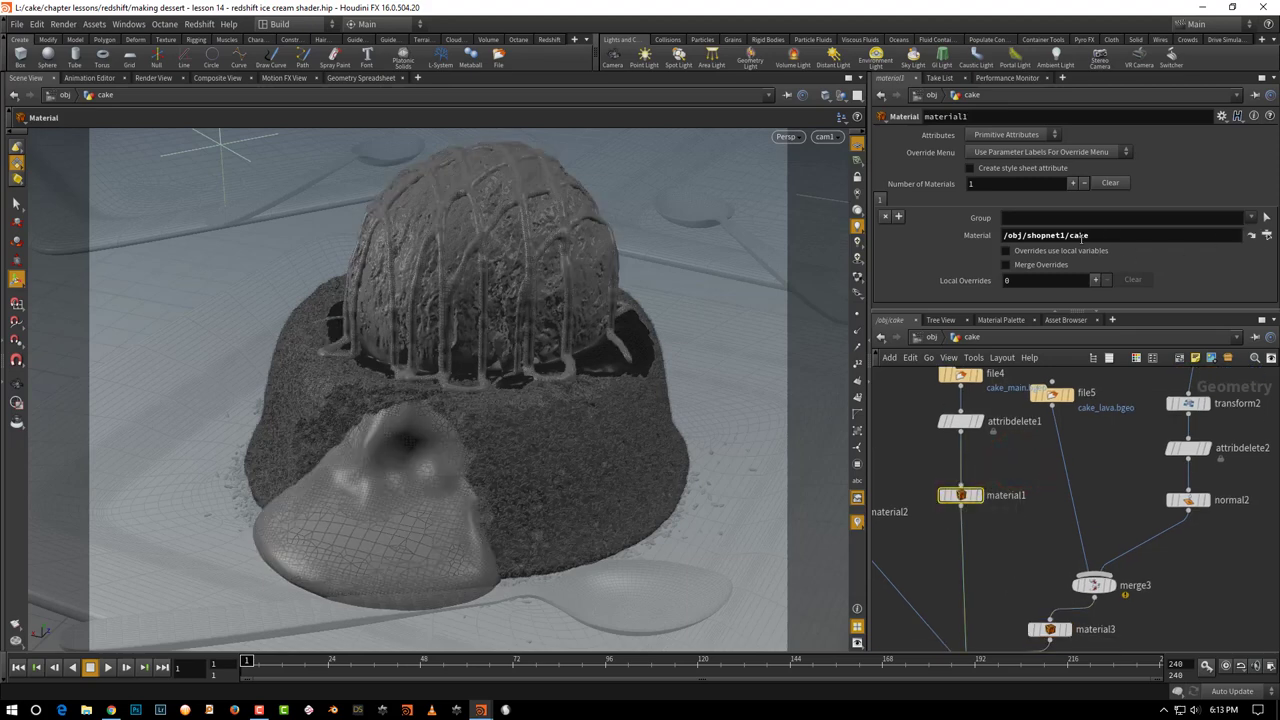
double_click(1072, 235)
text(basic/)
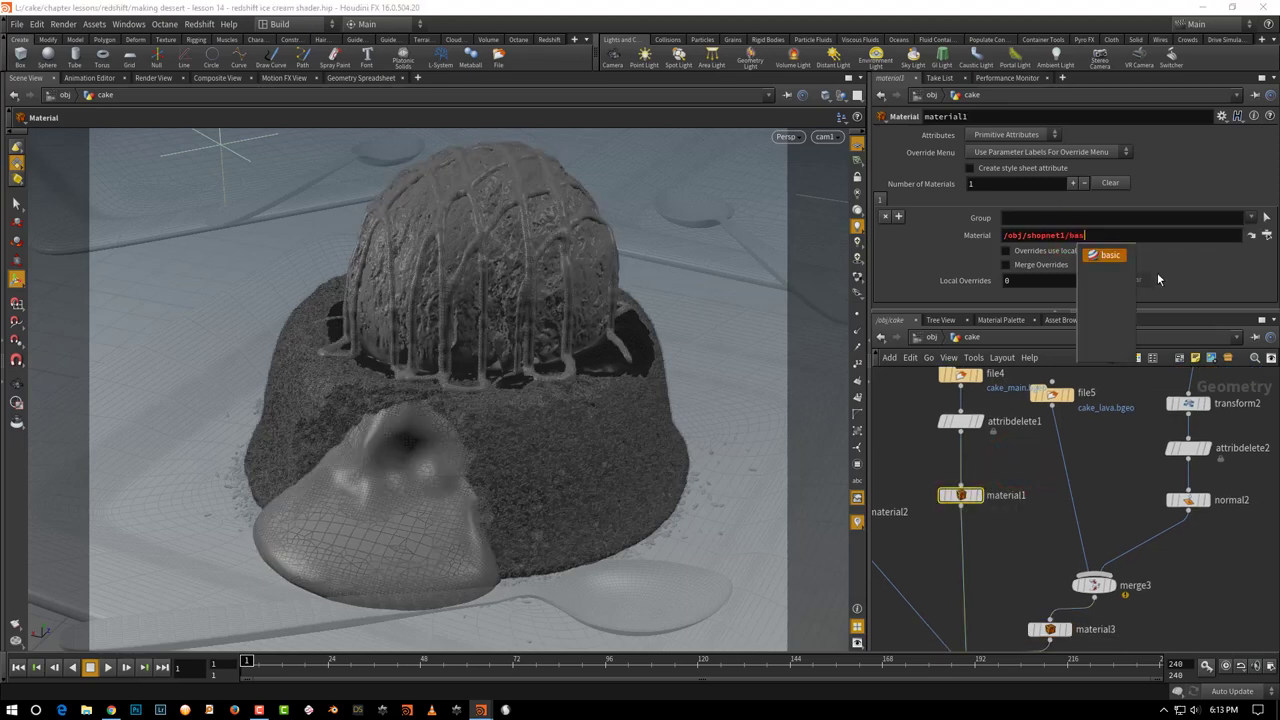
Back at scene level, select the crumbs instance node and bring the render window forward.
click(930, 337)
middle_drag(1138, 404, 986, 430)
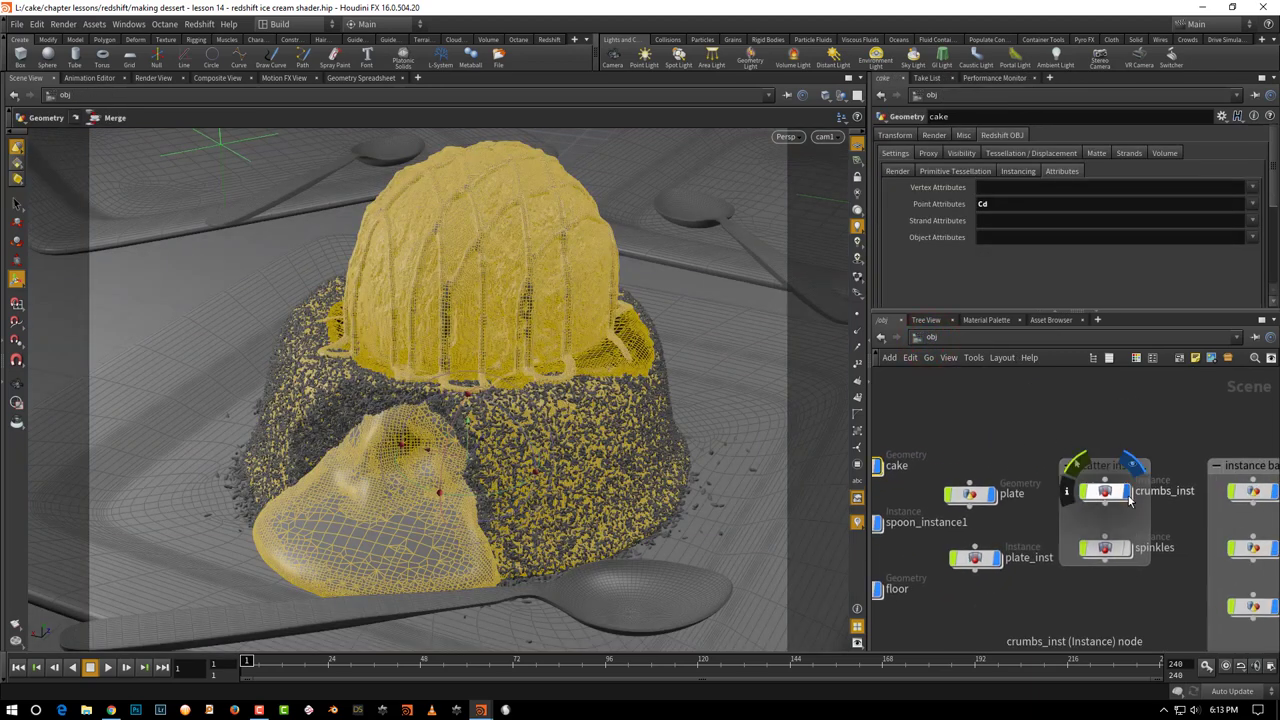
click(1124, 494)
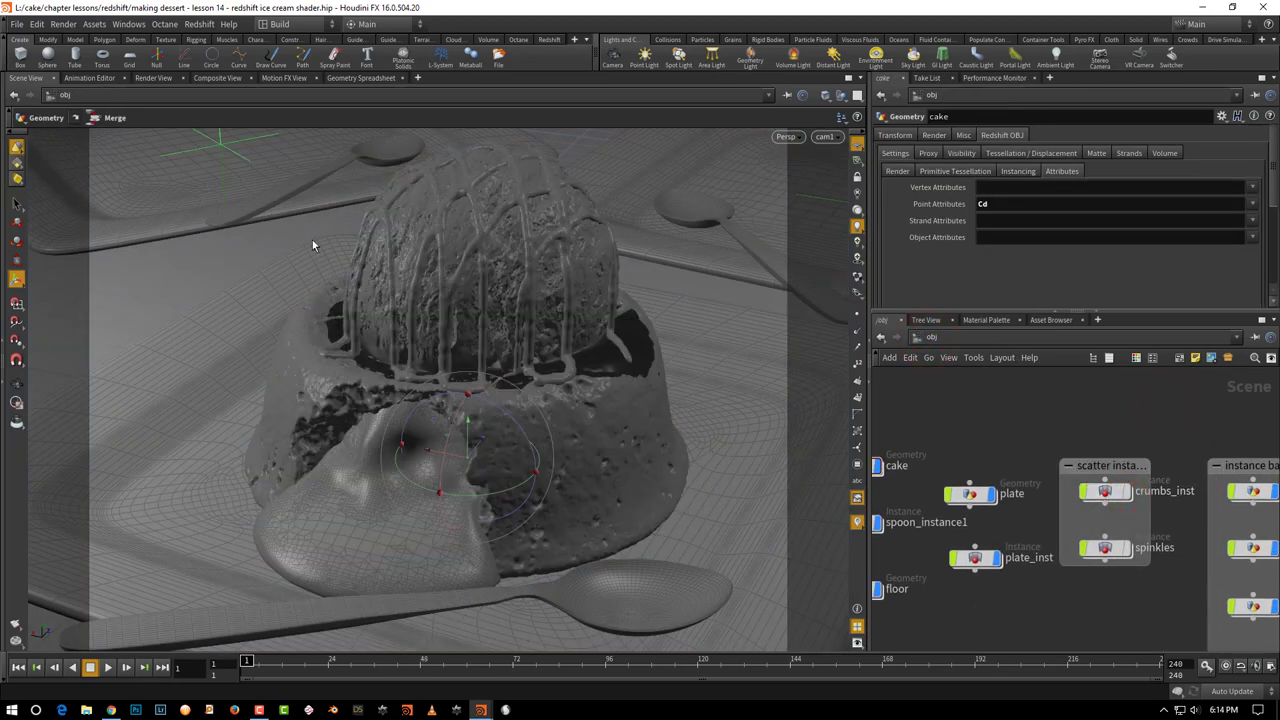
mouse_move(481, 708)
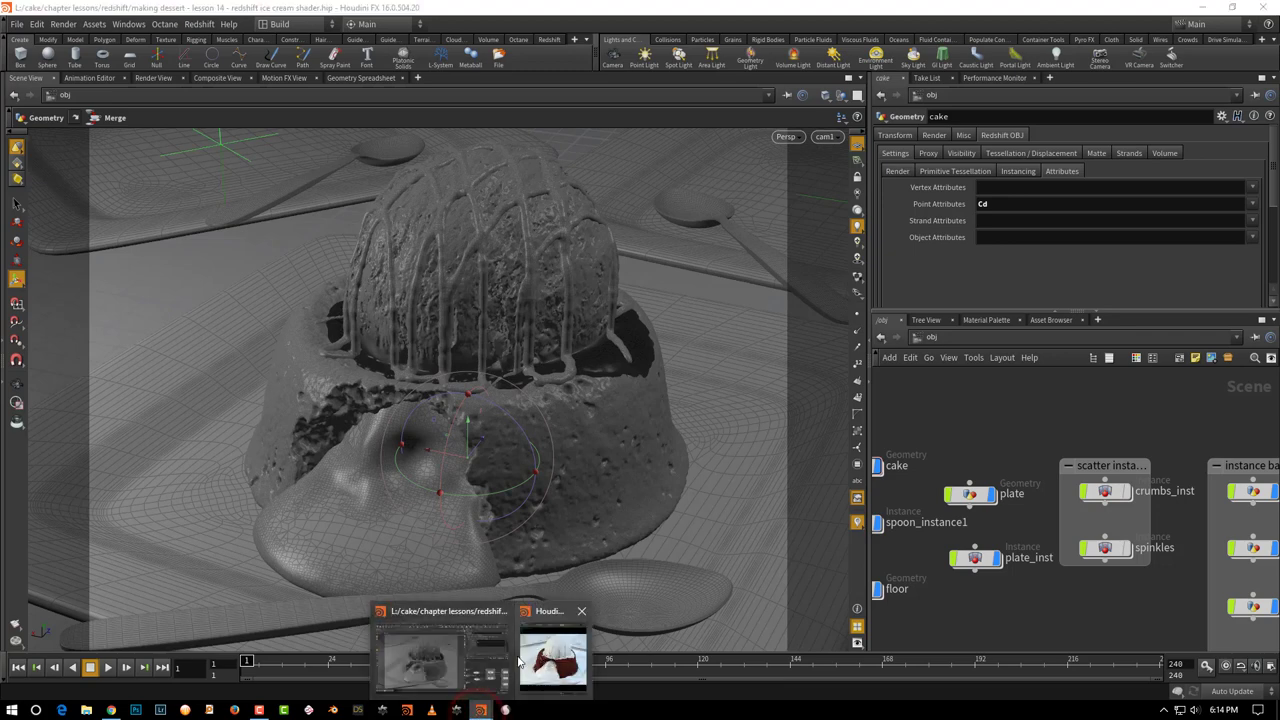
click(550, 658)
drag(421, 213, 367, 85)
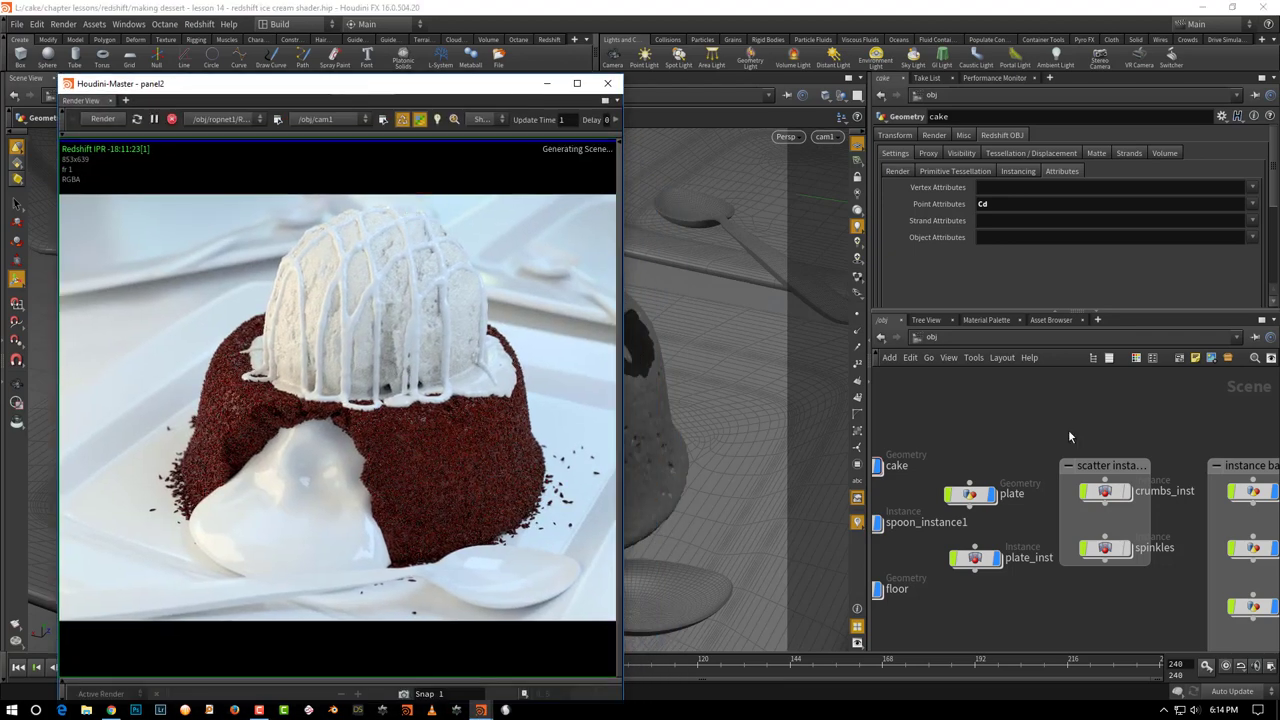
Open the 'Ice Cream with Chocolate Sauce' result from the chocolate sauce image search.
click(110, 709)
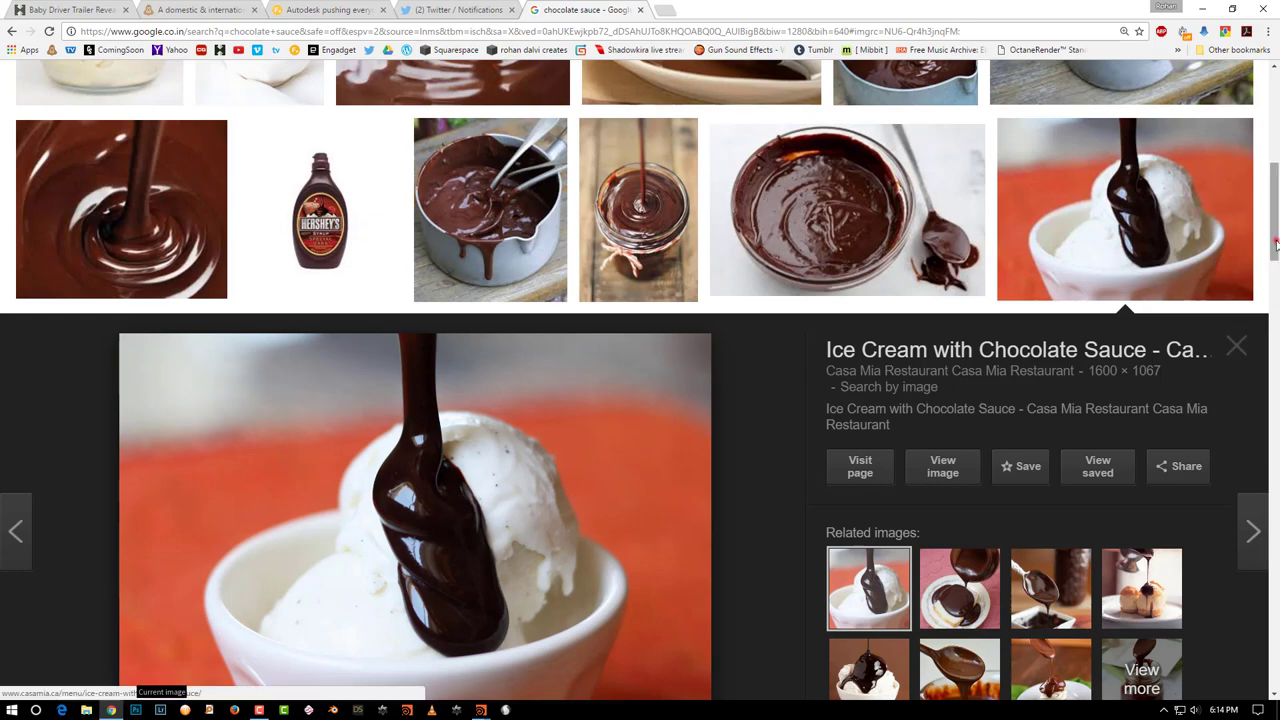
drag(1274, 246, 1275, 196)
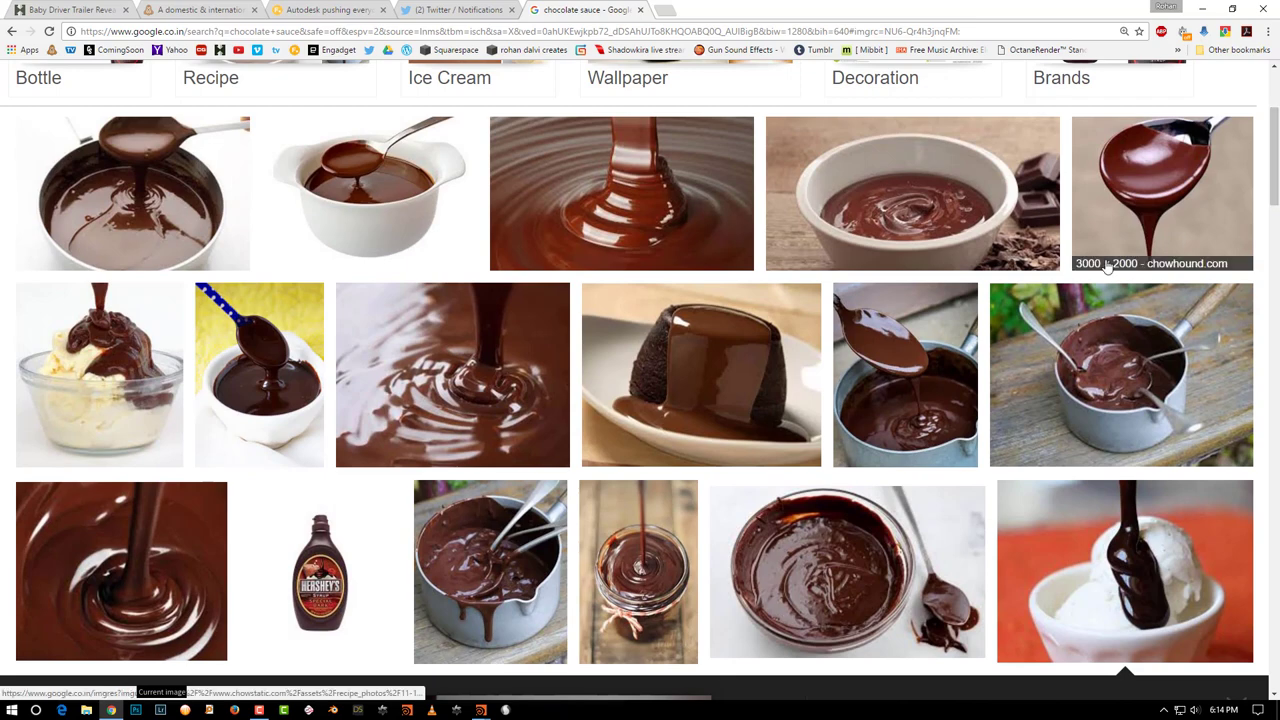
click(736, 375)
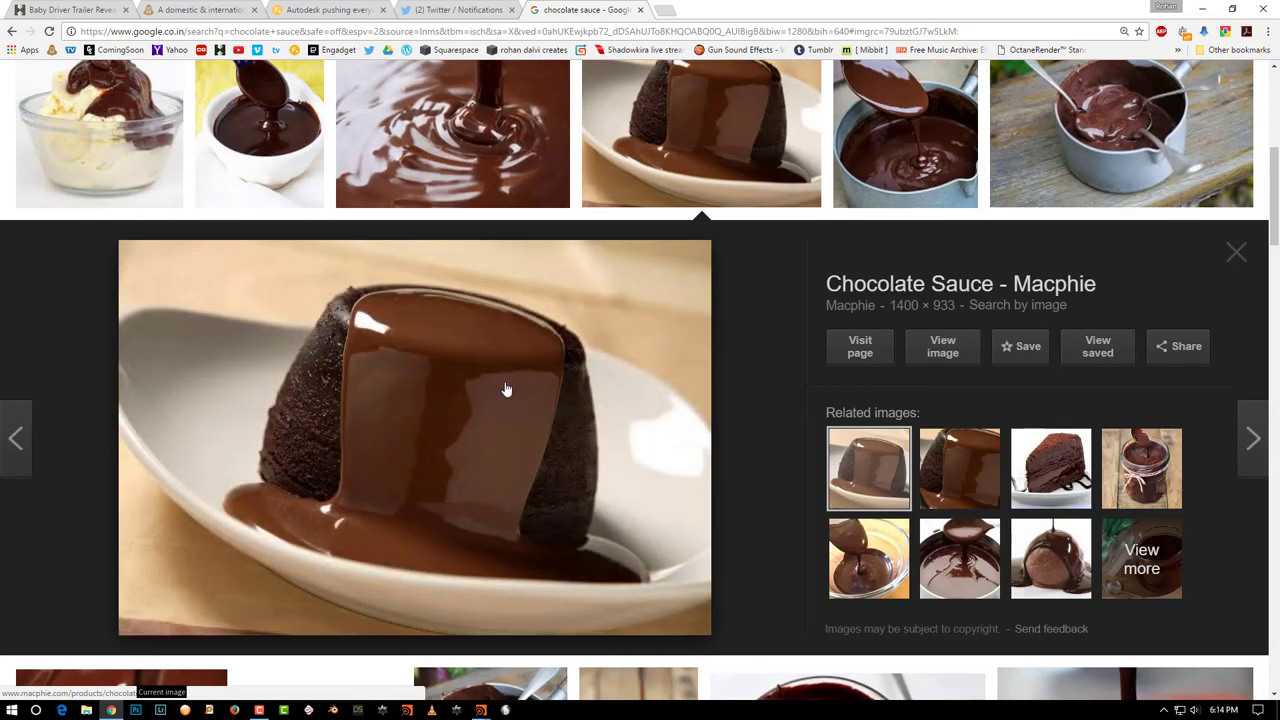
scroll(1275, 213, down, 4)
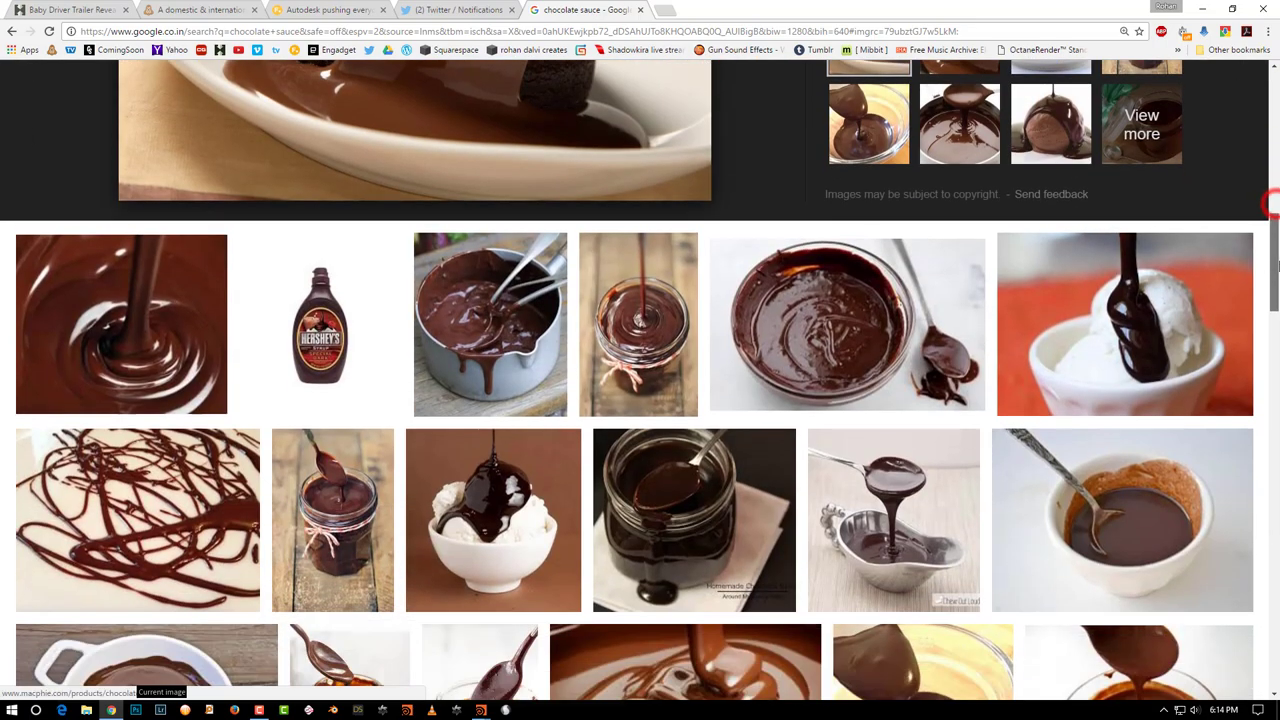
click(1150, 328)
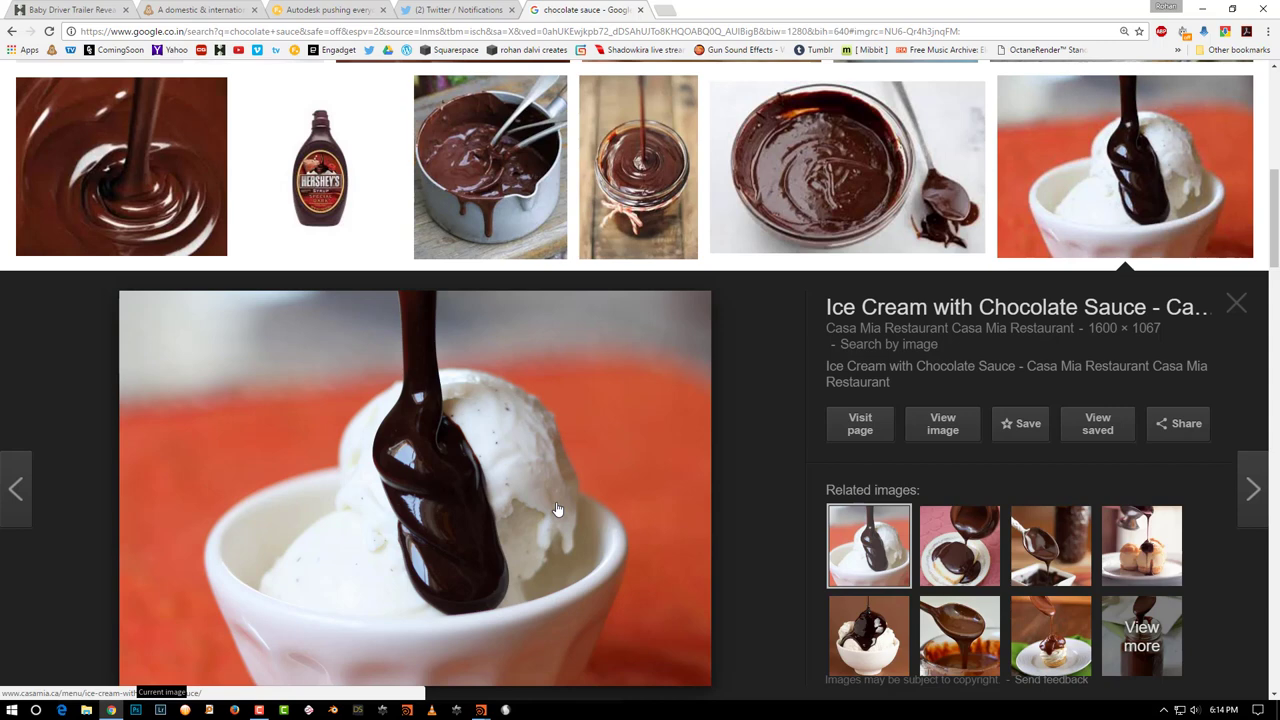
Return to Houdini and go into shopnet1, then into the choc_sauce network.
click(481, 709)
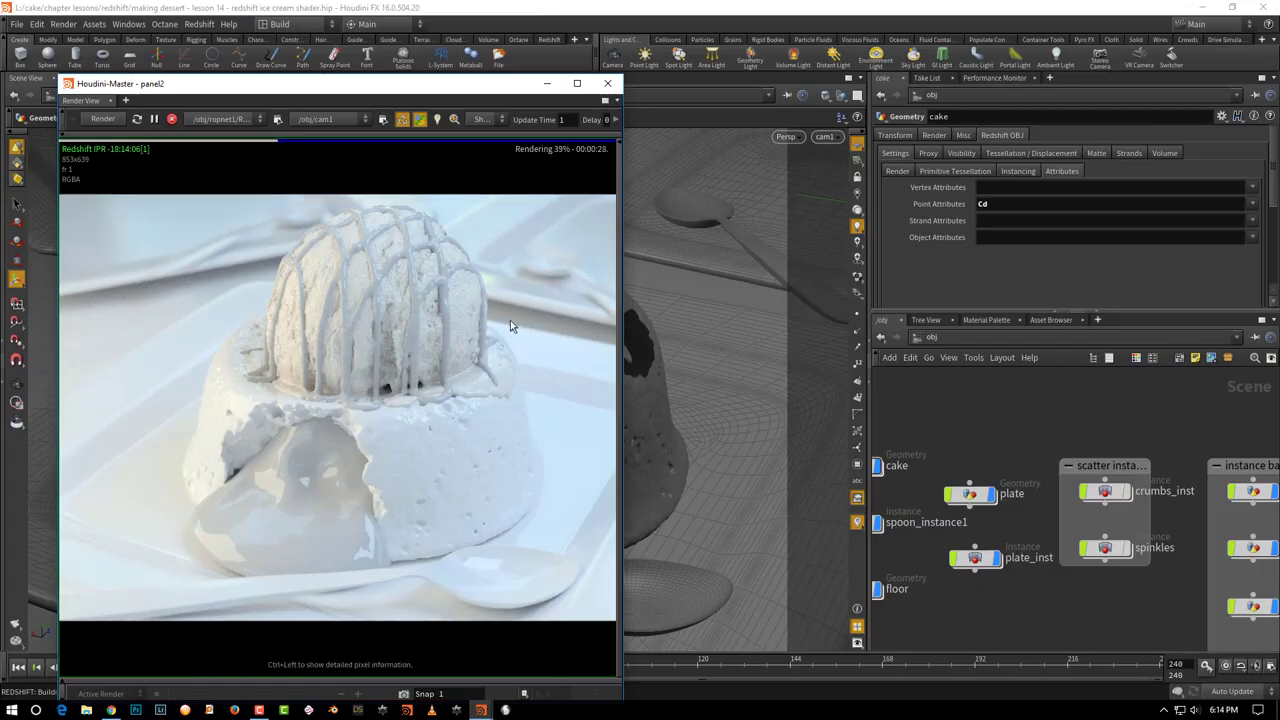
middle_drag(1051, 629, 1047, 475)
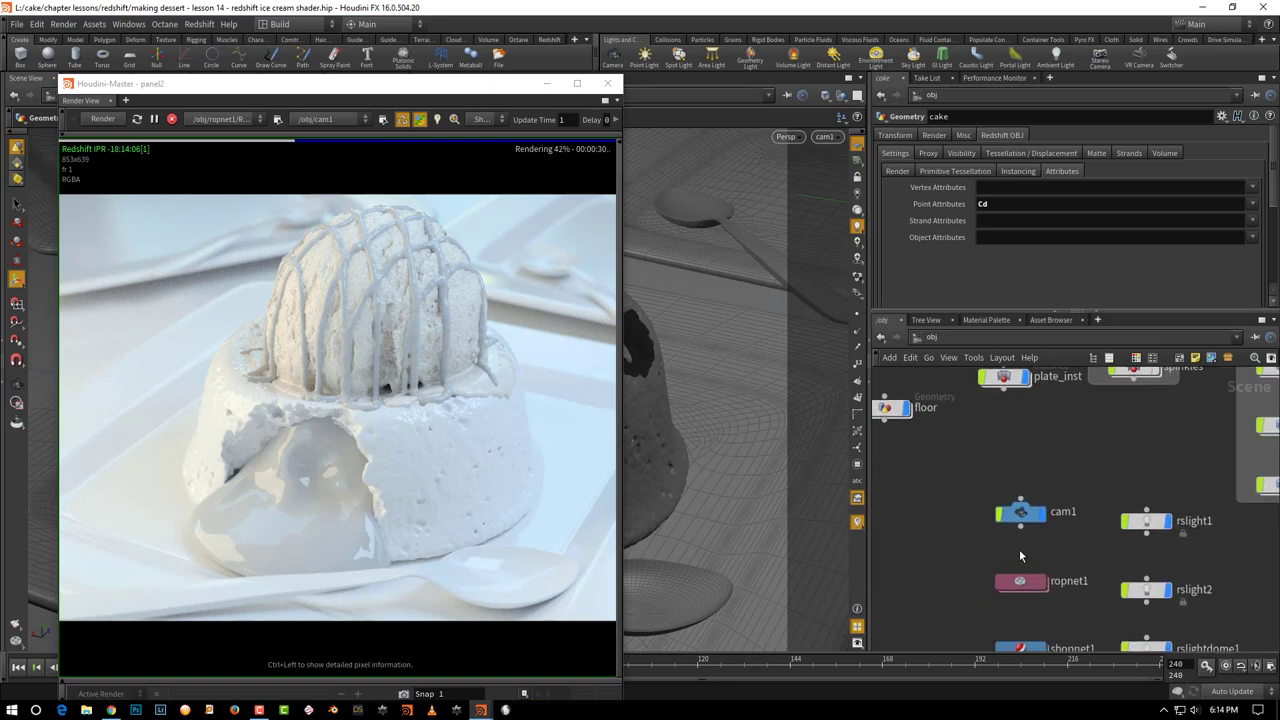
scroll(1028, 545, down, 3)
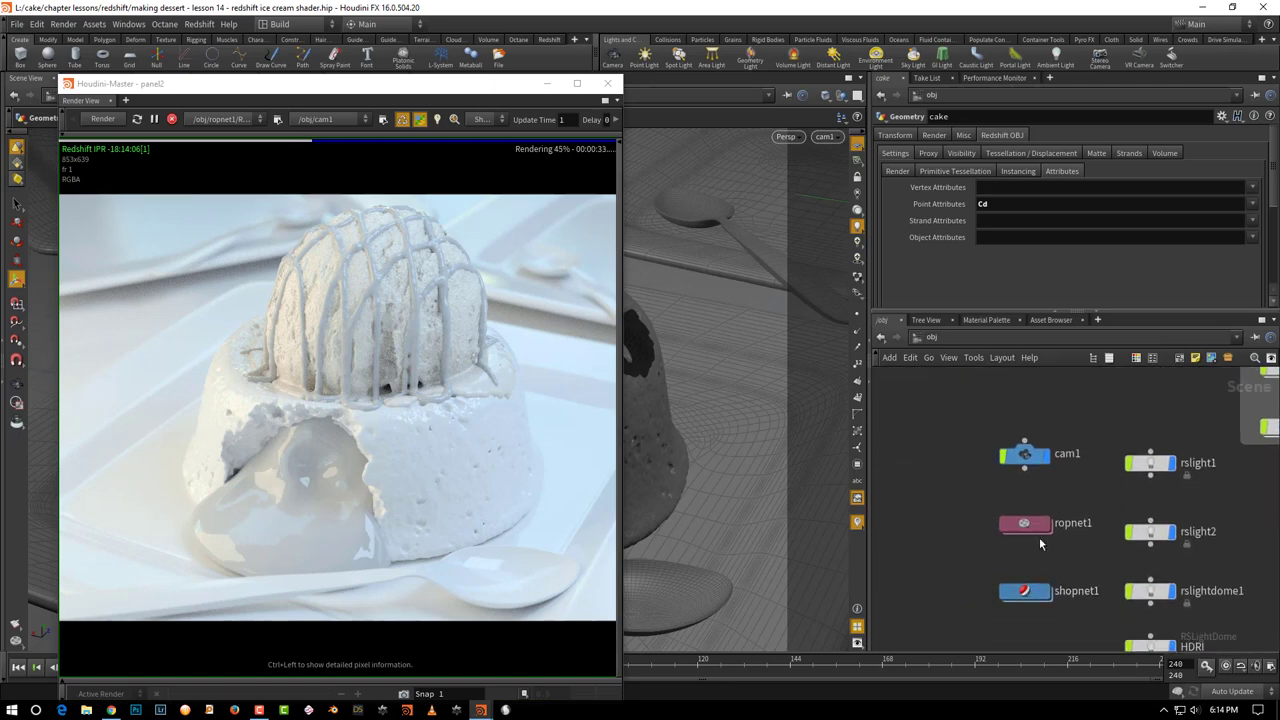
middle_drag(1031, 543, 1015, 553)
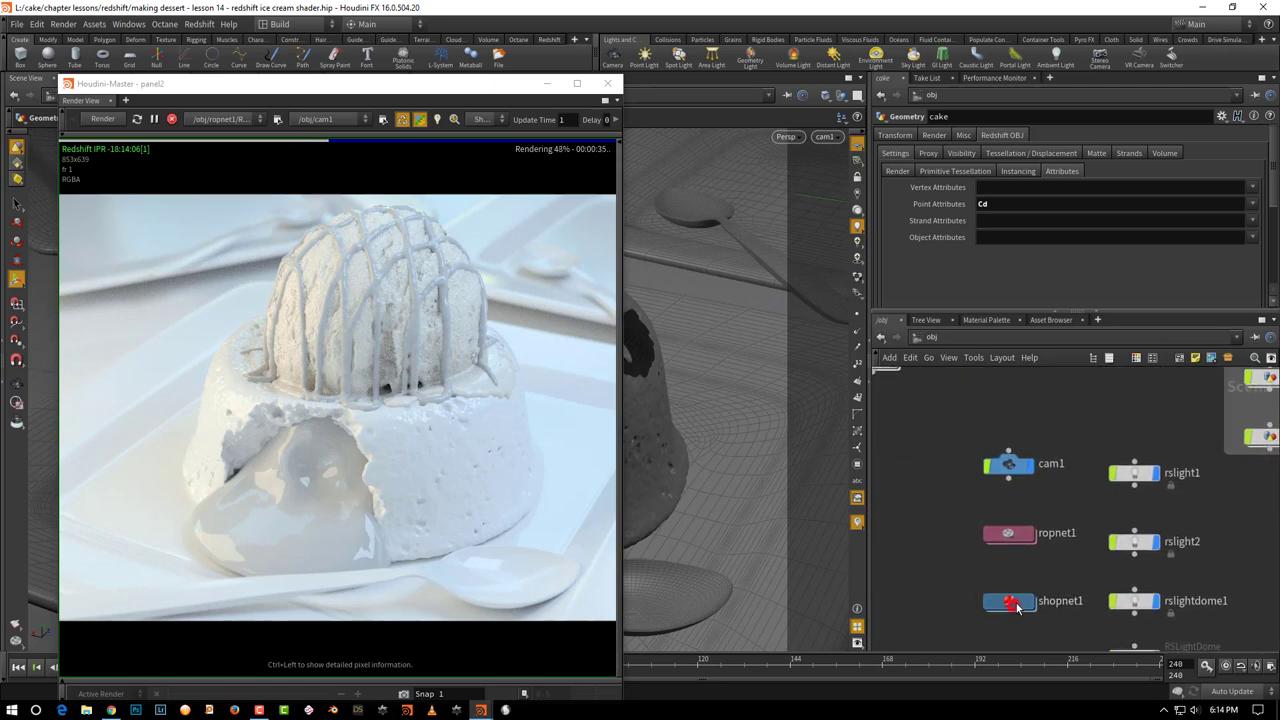
click(1013, 603)
double_click(1012, 604)
double_click(986, 560)
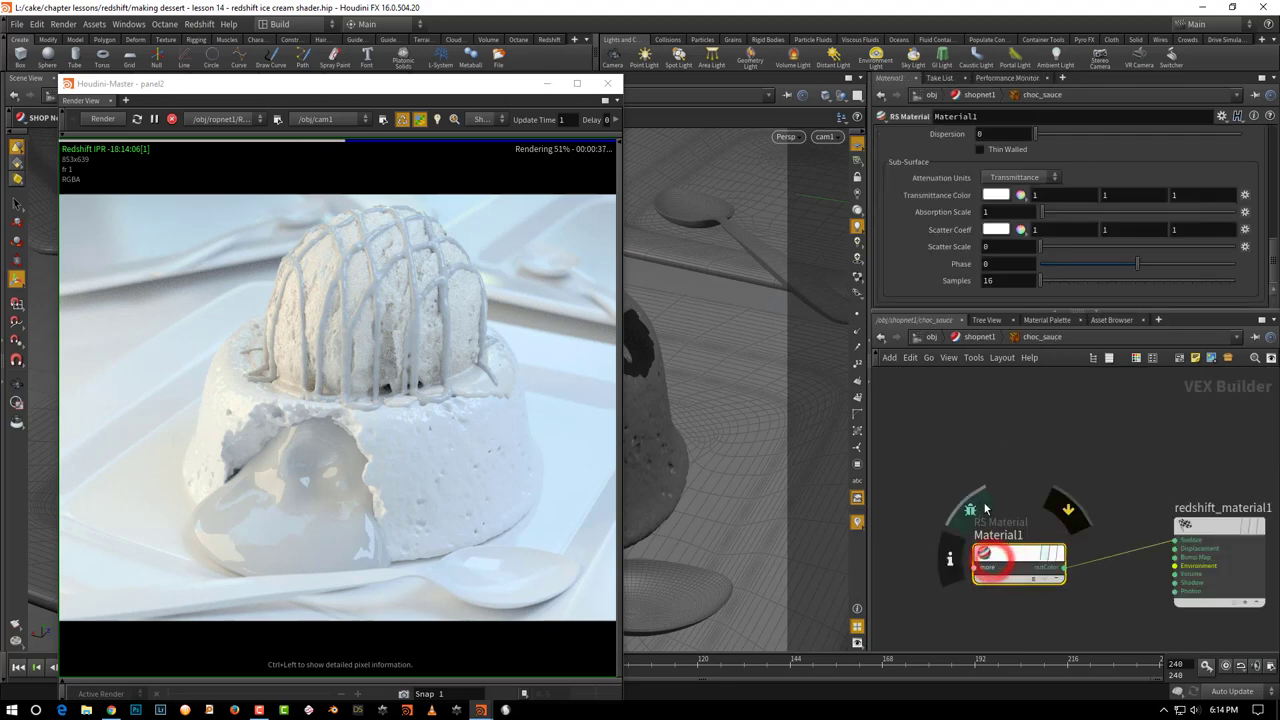
Enlarge the parameter pane and scroll to Material1's Base Properties.
middle_drag(991, 509, 1024, 495)
click(1145, 455)
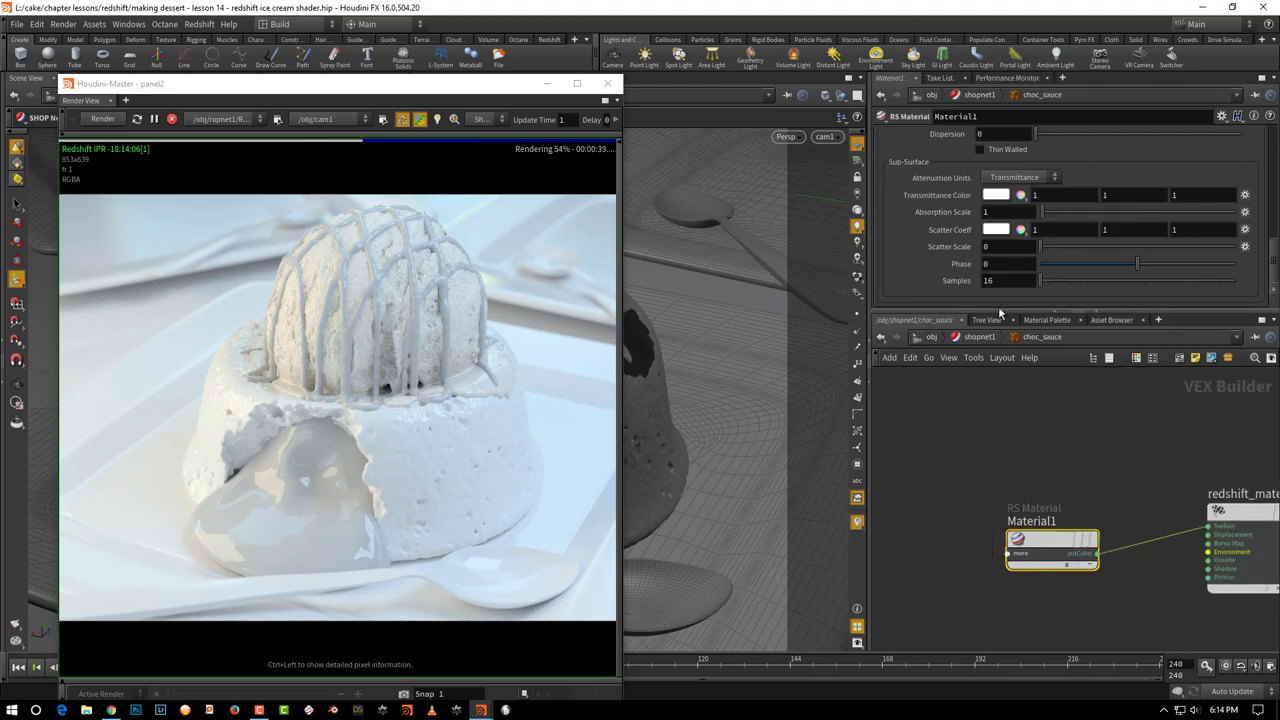
drag(998, 313, 998, 404)
drag(1272, 303, 1273, 188)
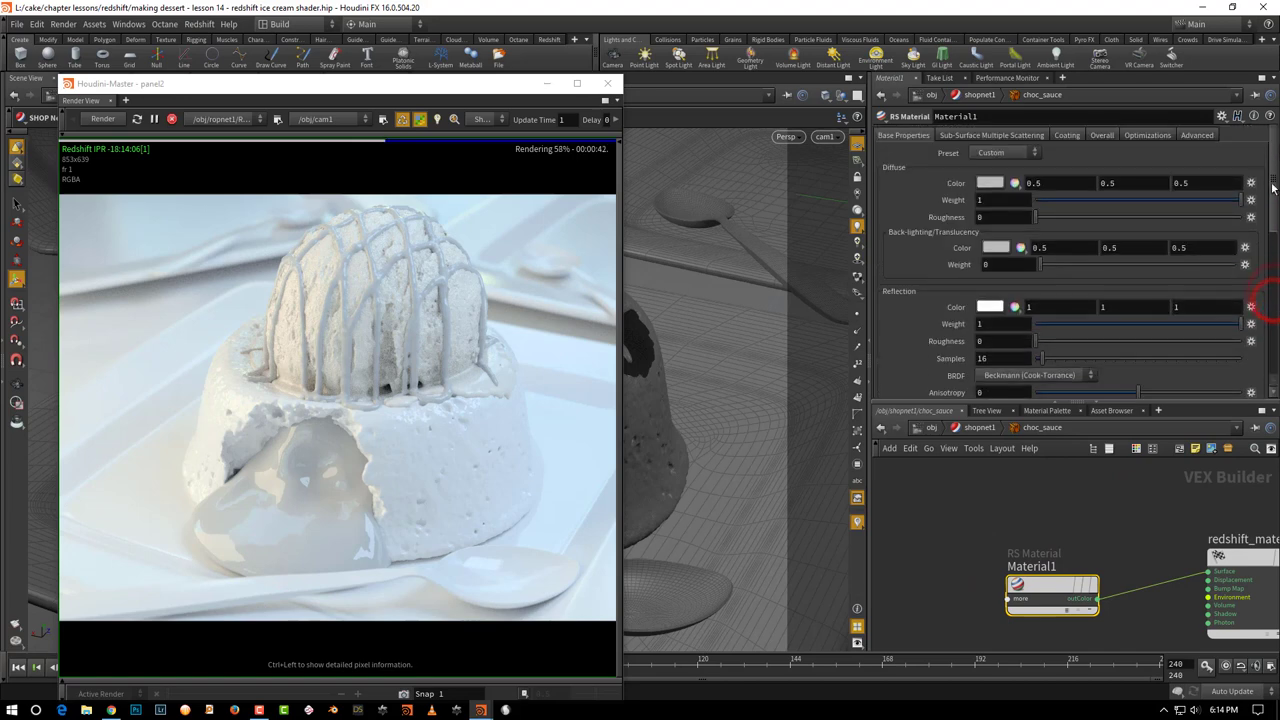
Set Material1 diffuse weight to 0, reflection IOR to 1.25 and roughness to 0.1.
click(1036, 201)
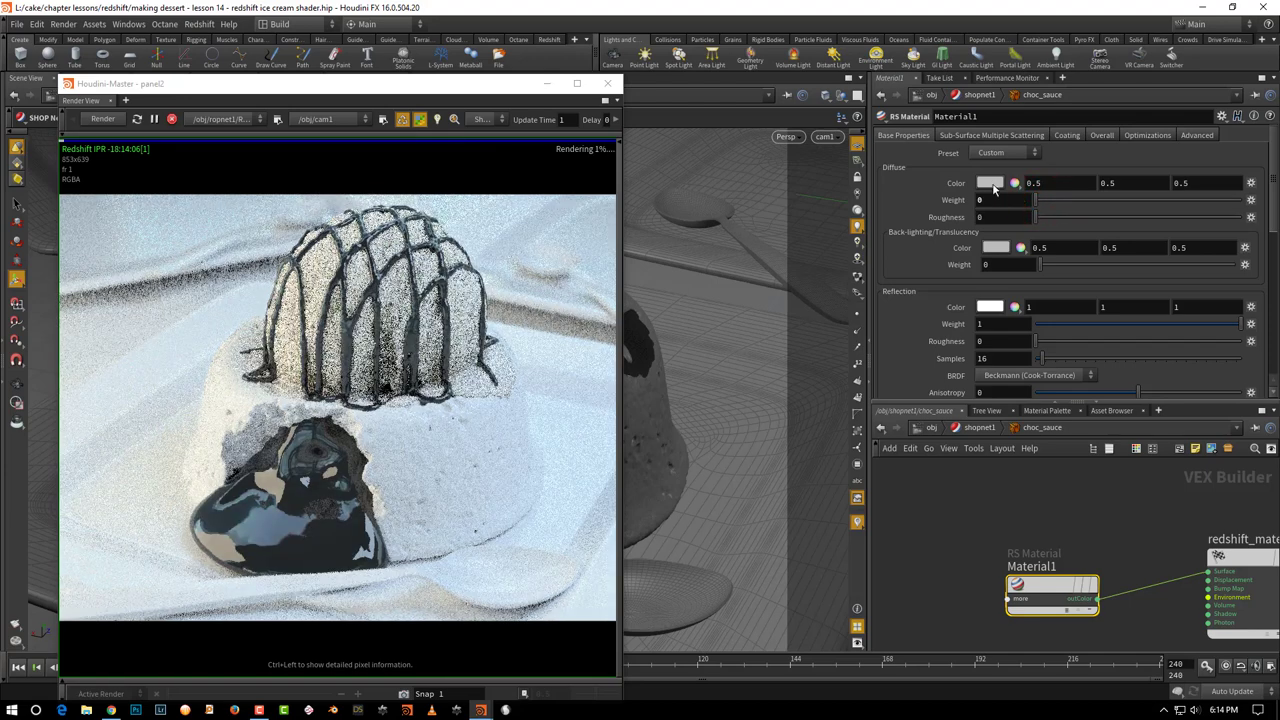
scroll(1271, 230, down, 8)
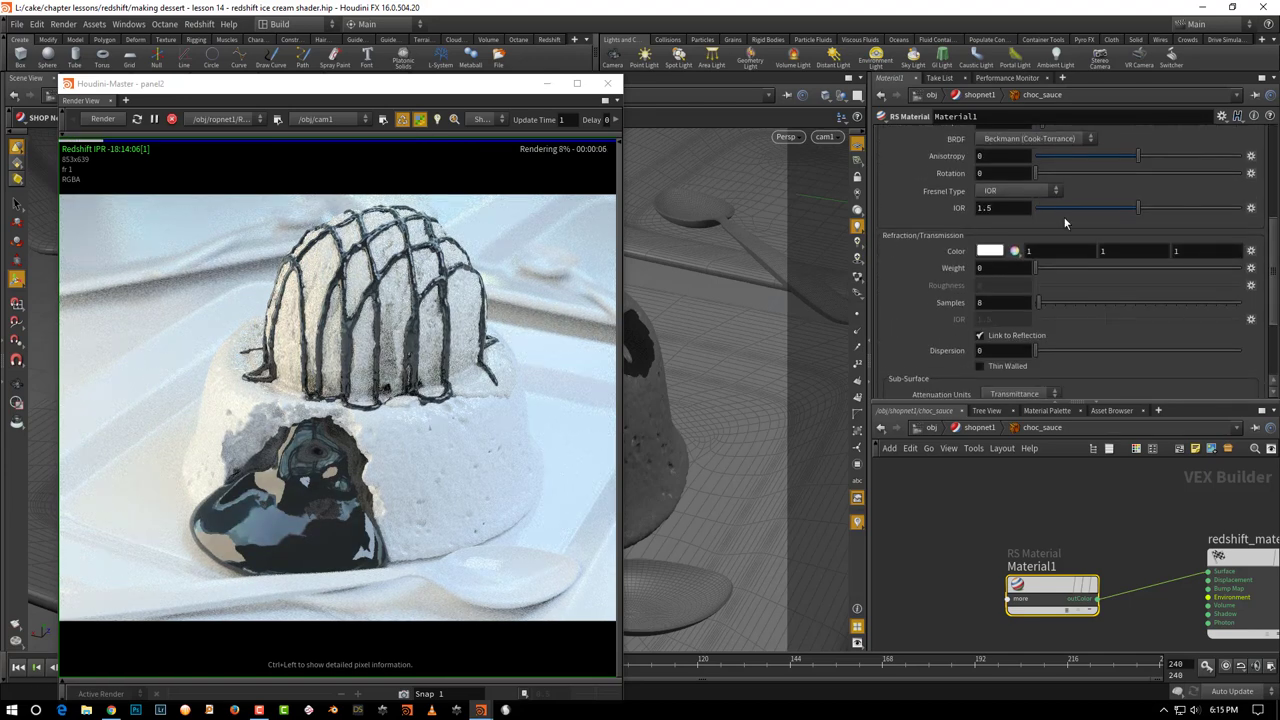
double_click(997, 207)
text(1.25)
key(Return)
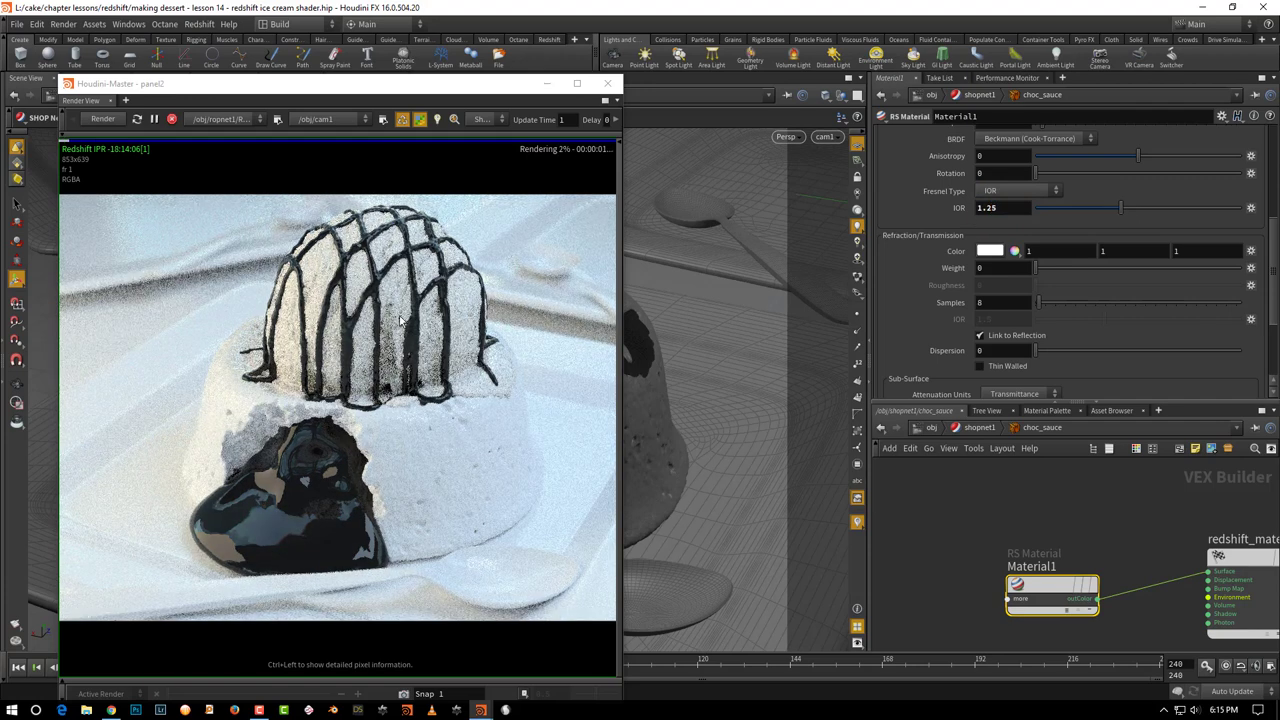
drag(1272, 245, 1272, 230)
text(0.1)
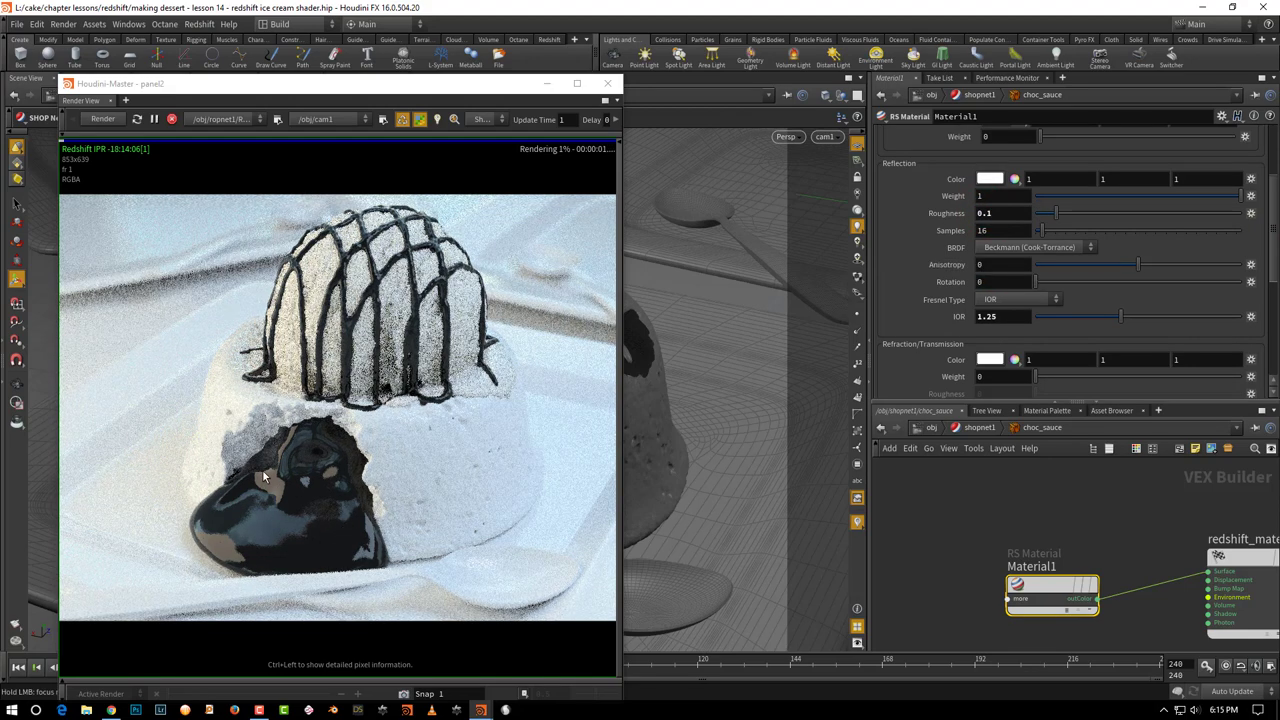
drag(1272, 250, 1272, 262)
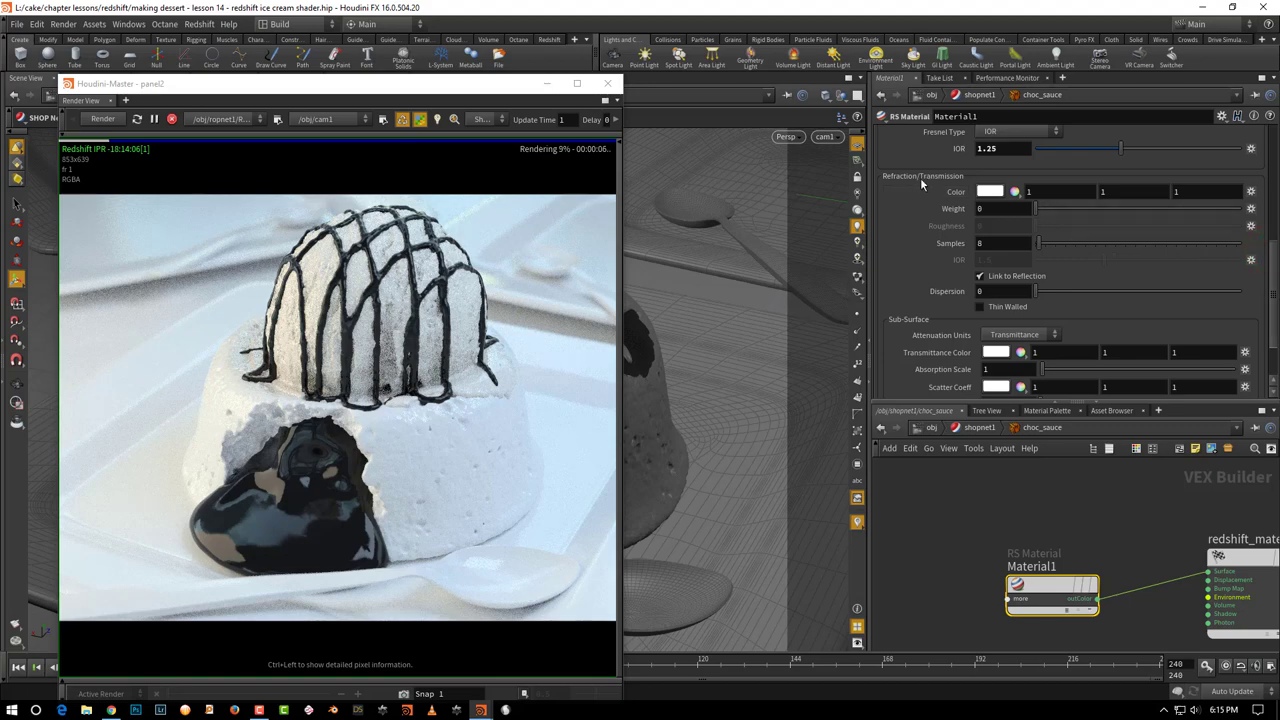
Set refraction weight to 1, limit the IPR to a dessert region, and check the reference.
drag(1051, 208, 1217, 217)
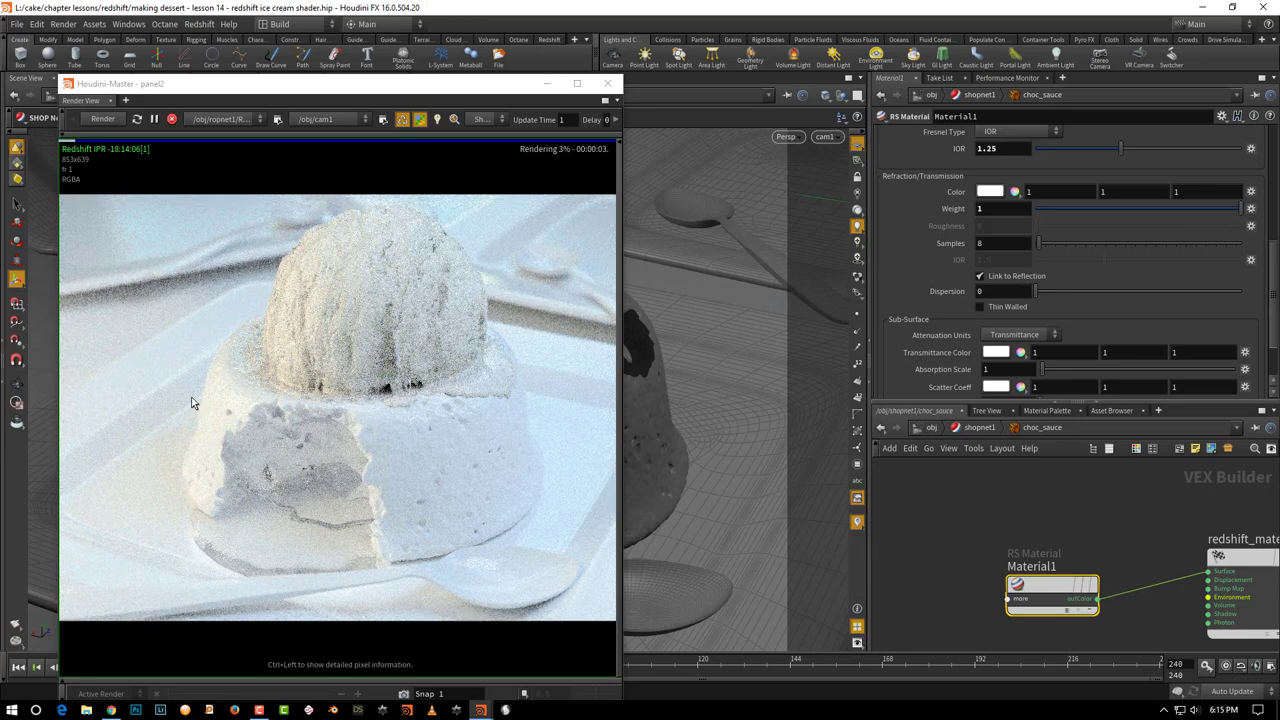
mouse_move(181, 270)
mouse_down()
mouse_move(343, 566)
mouse_move(377, 590)
mouse_up()
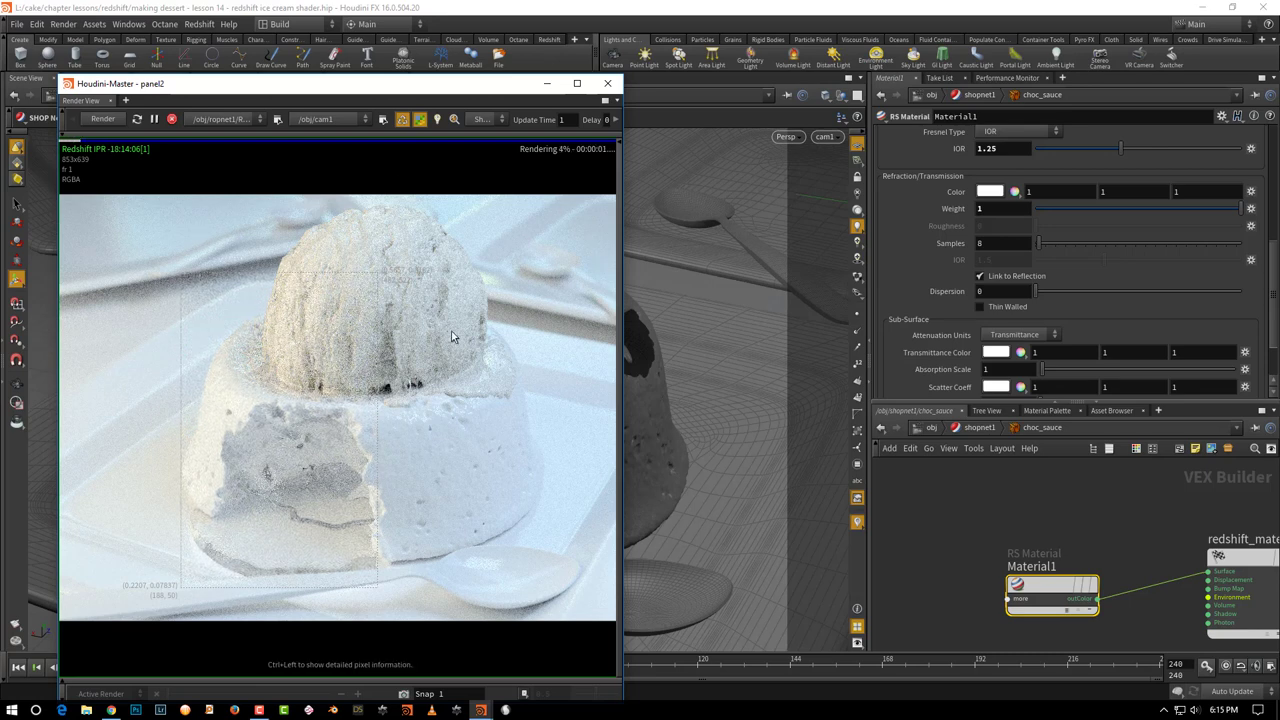
middle_drag(931, 608, 968, 542)
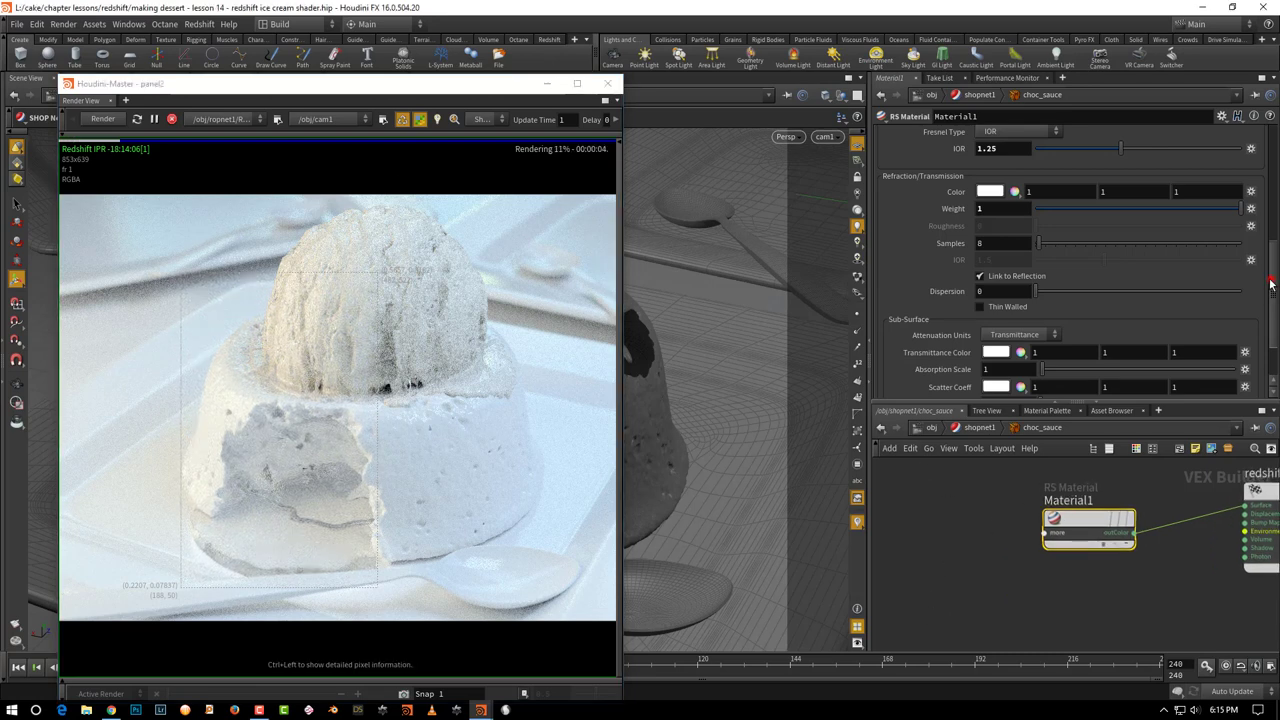
drag(1270, 262, 1270, 280)
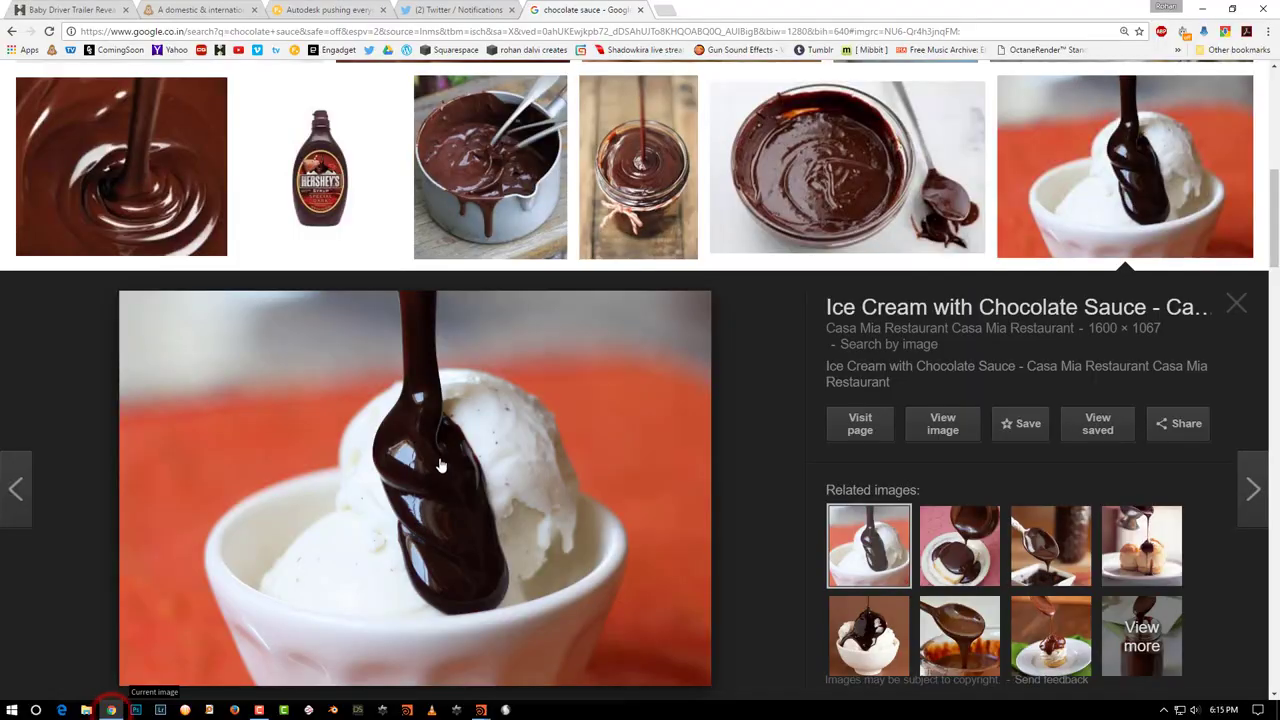
click(111, 710)
click(543, 650)
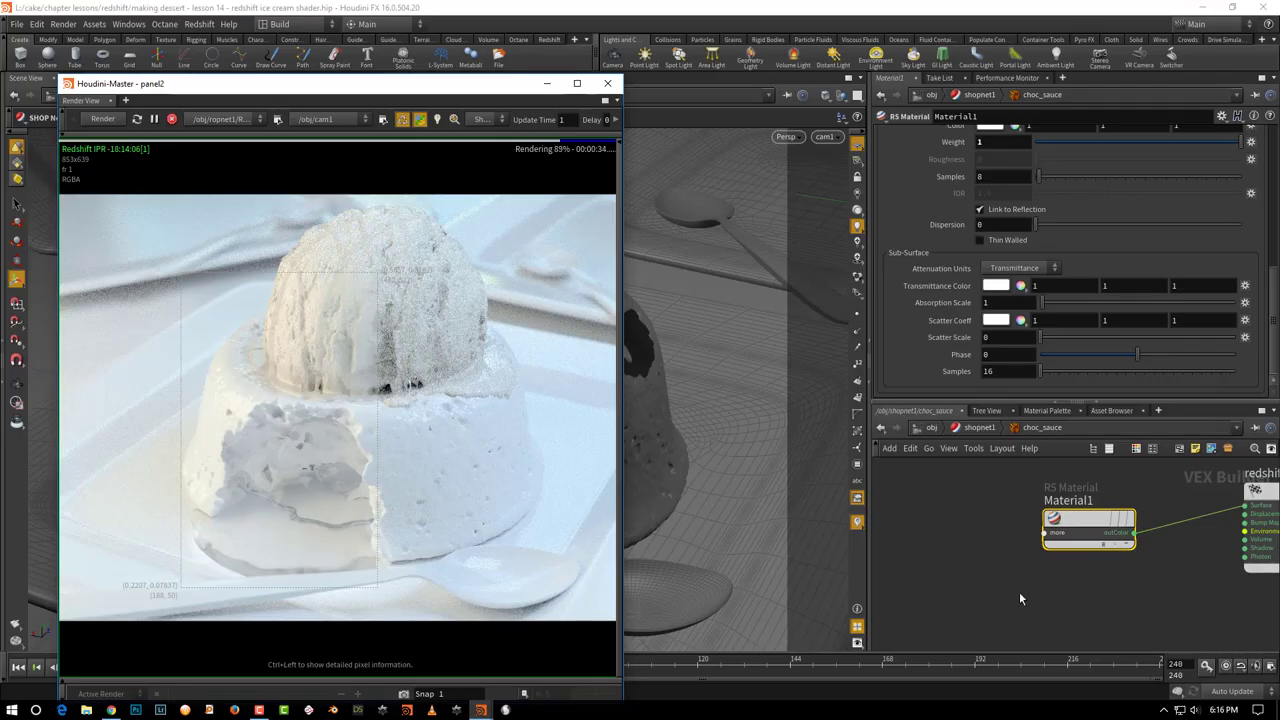
Set the transmittance colour to reddish brown (H 11, S 0.823, V 0.396).
middle_drag(1022, 596, 974, 629)
click(998, 288)
click(1010, 380)
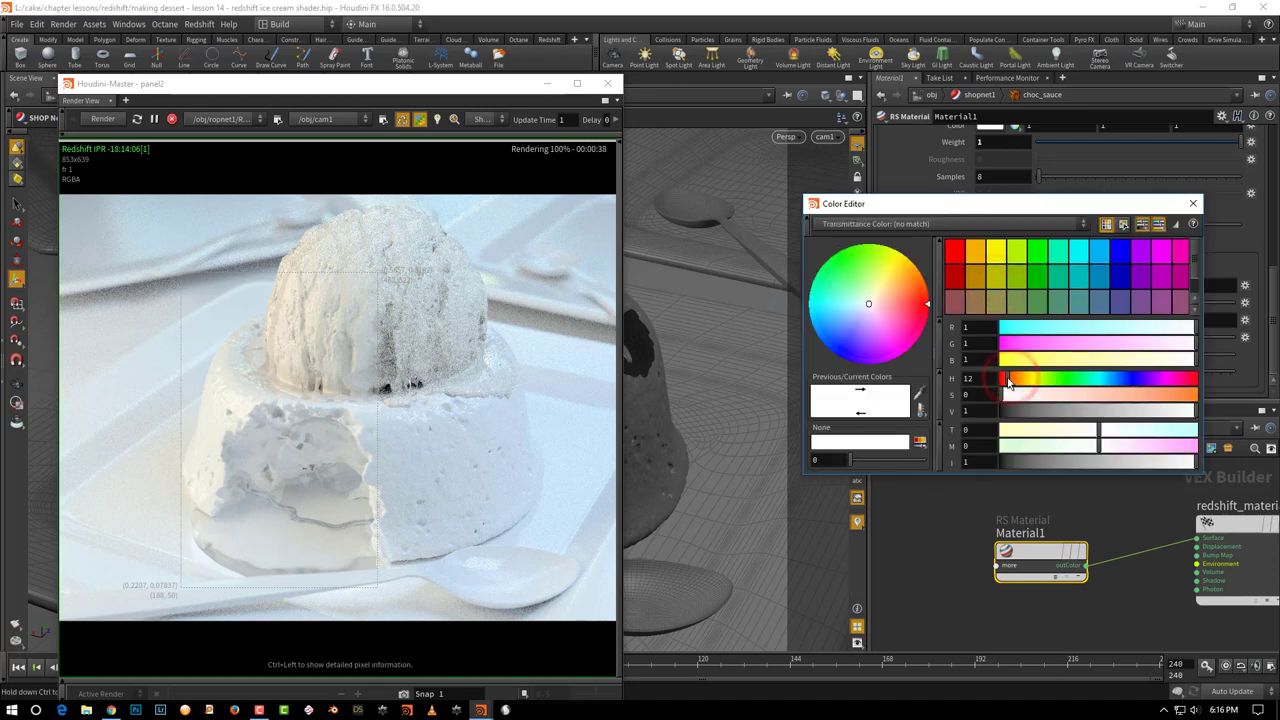
drag(1009, 384, 1007, 383)
drag(1176, 401, 1074, 411)
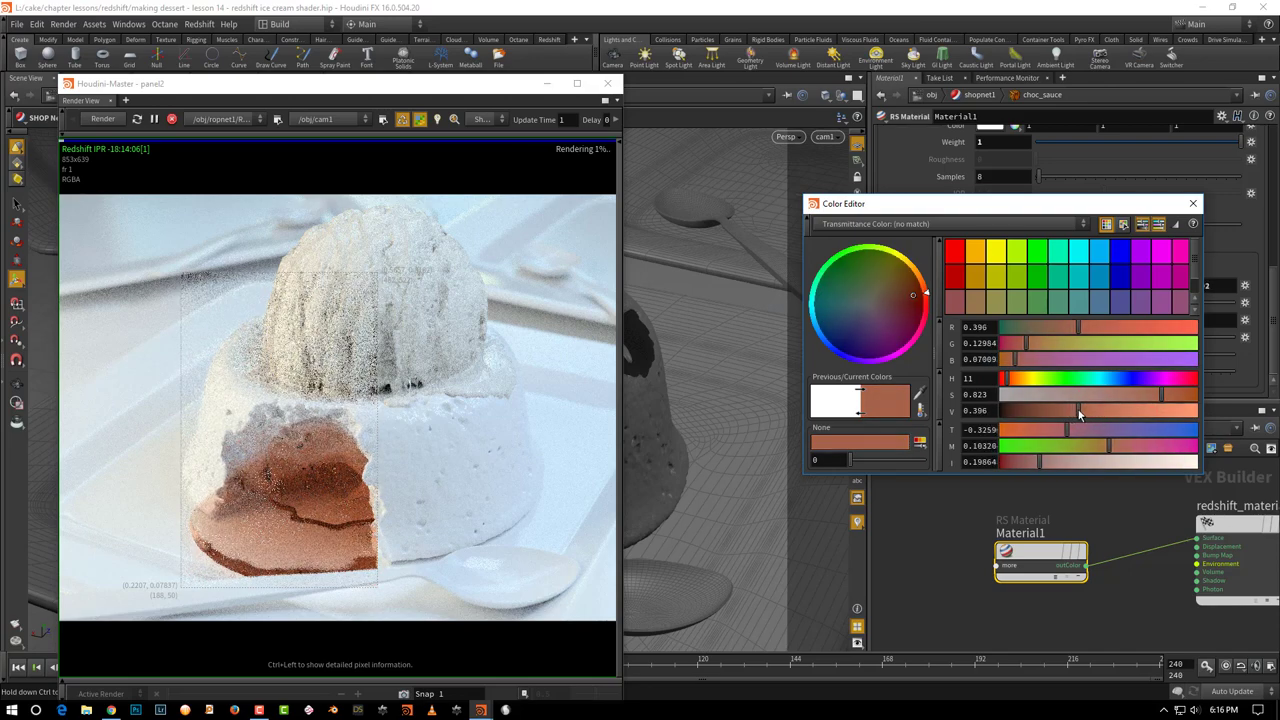
click(1193, 203)
Set the absorption scale to 40.
double_click(997, 303)
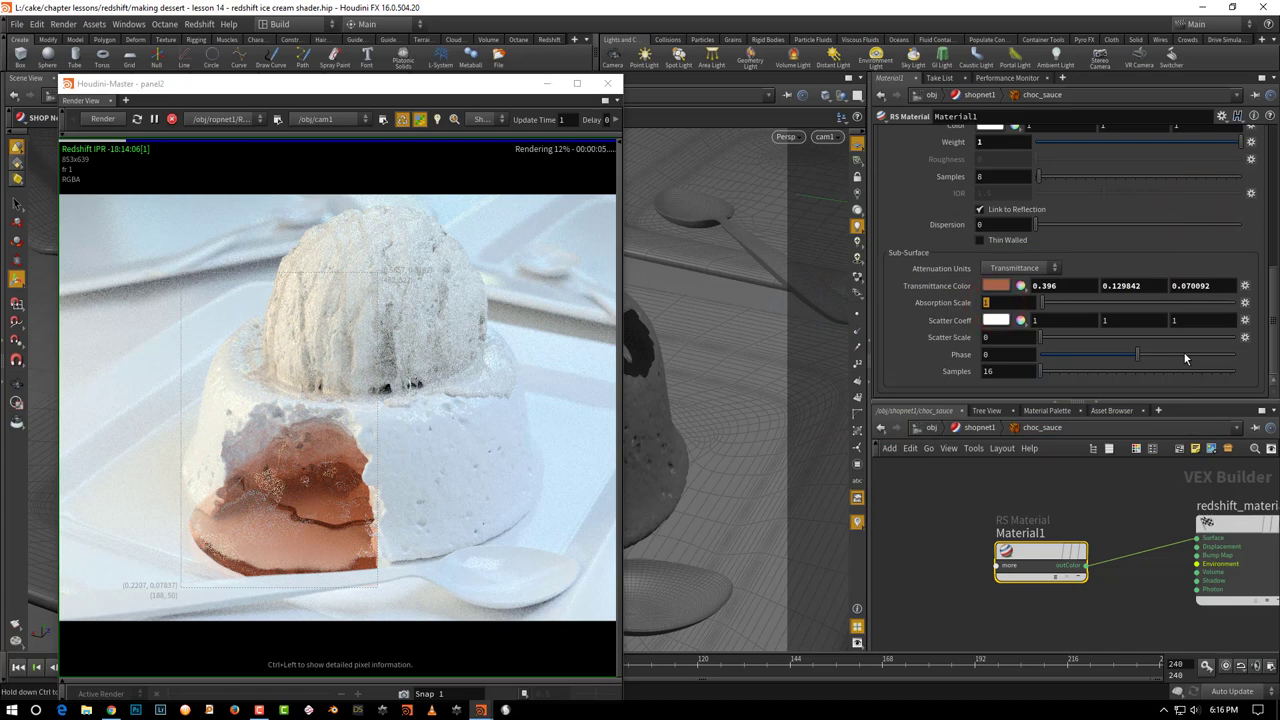
text(40)
key(Return)
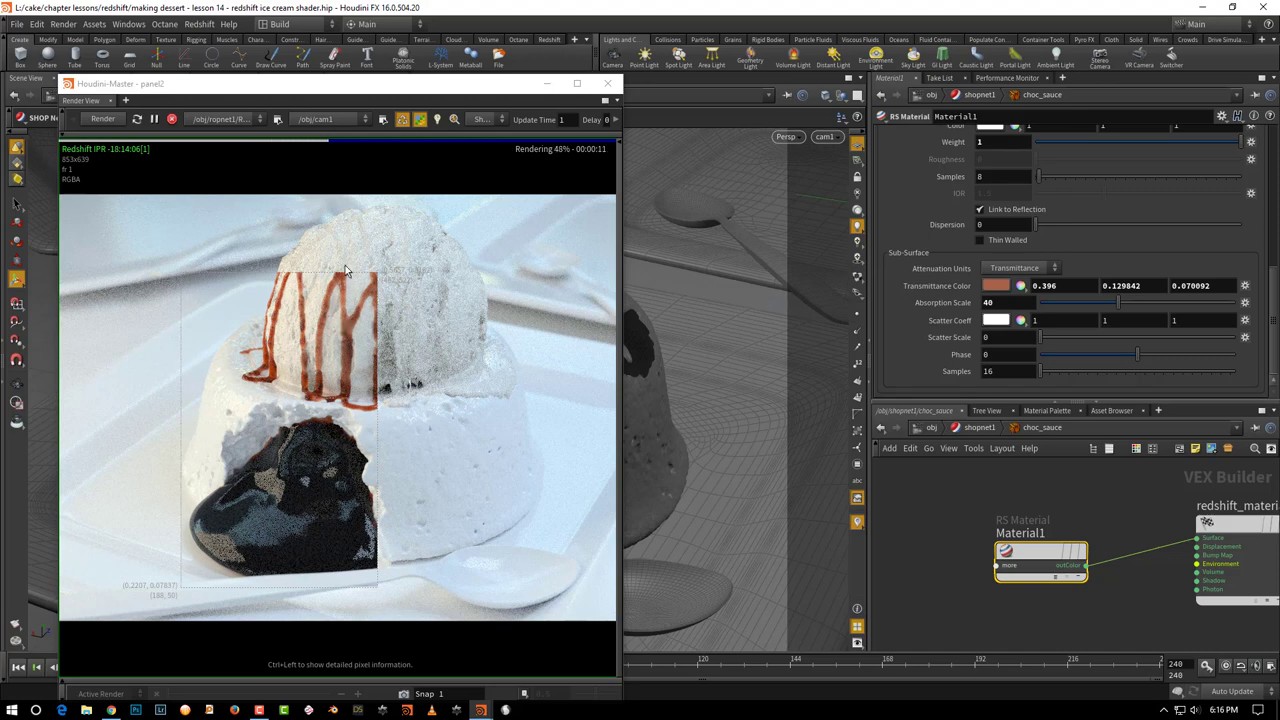
Redraw the render region, raise absorption scale to 50, and shift transmittance hue to 7.
drag(200, 194, 402, 578)
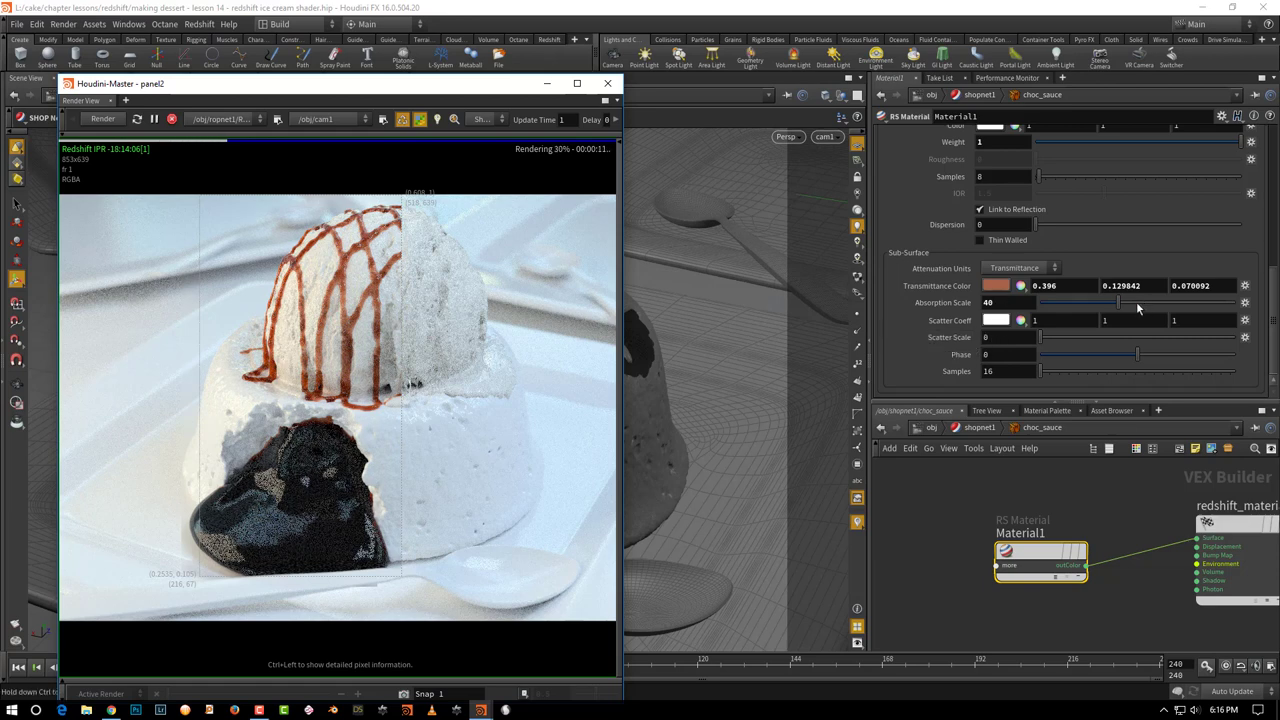
mouse_move(1136, 308)
mouse_down()
mouse_move(1160, 307)
mouse_move(1137, 306)
mouse_up()
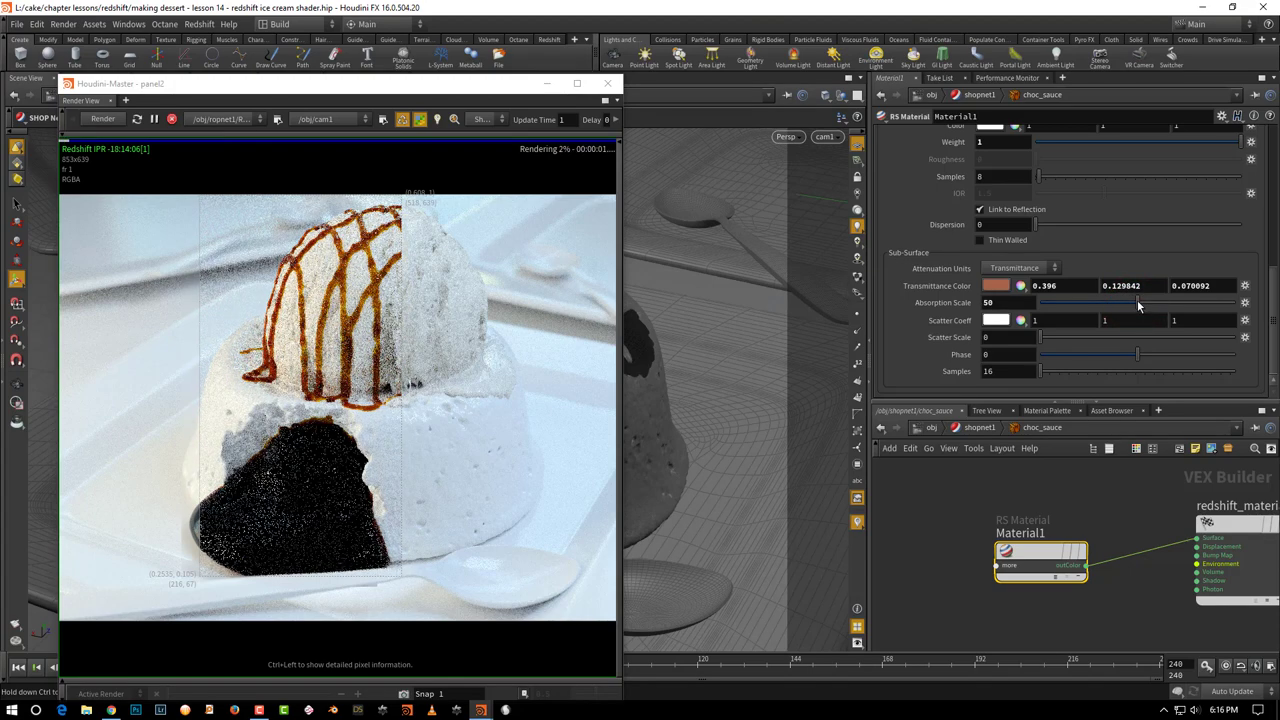
click(998, 287)
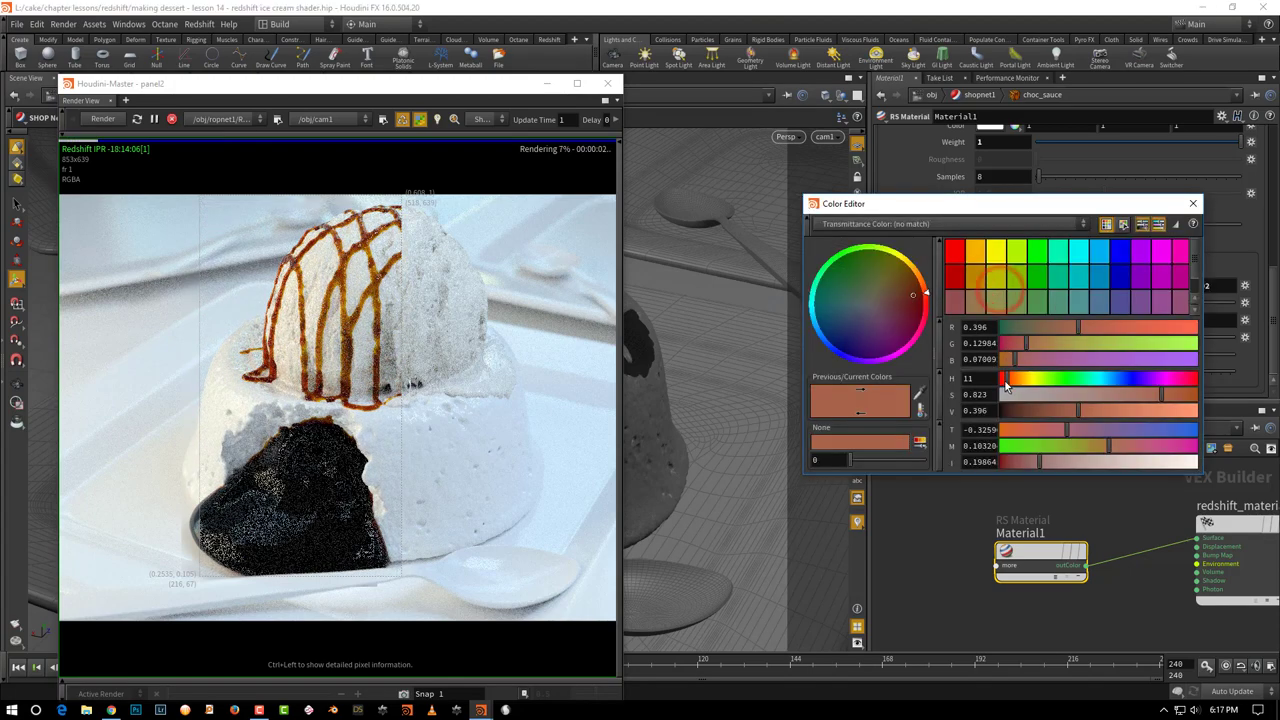
drag(1007, 385, 1003, 382)
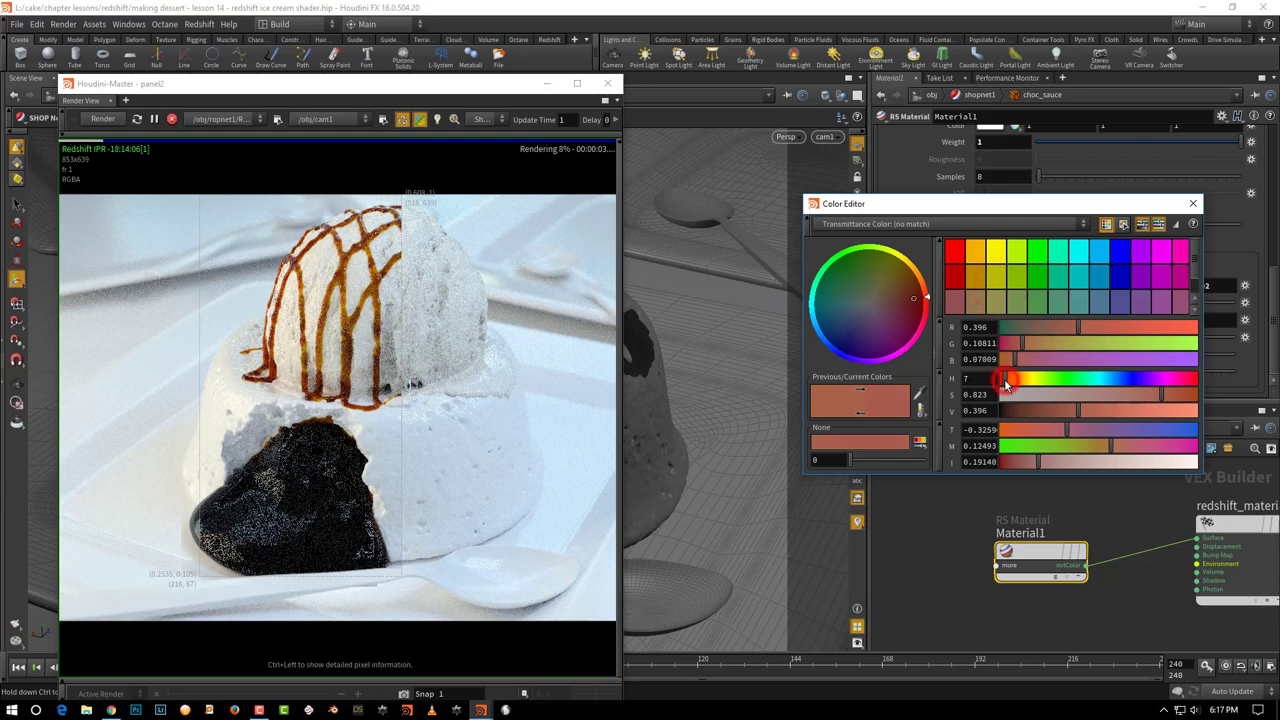
click(1193, 204)
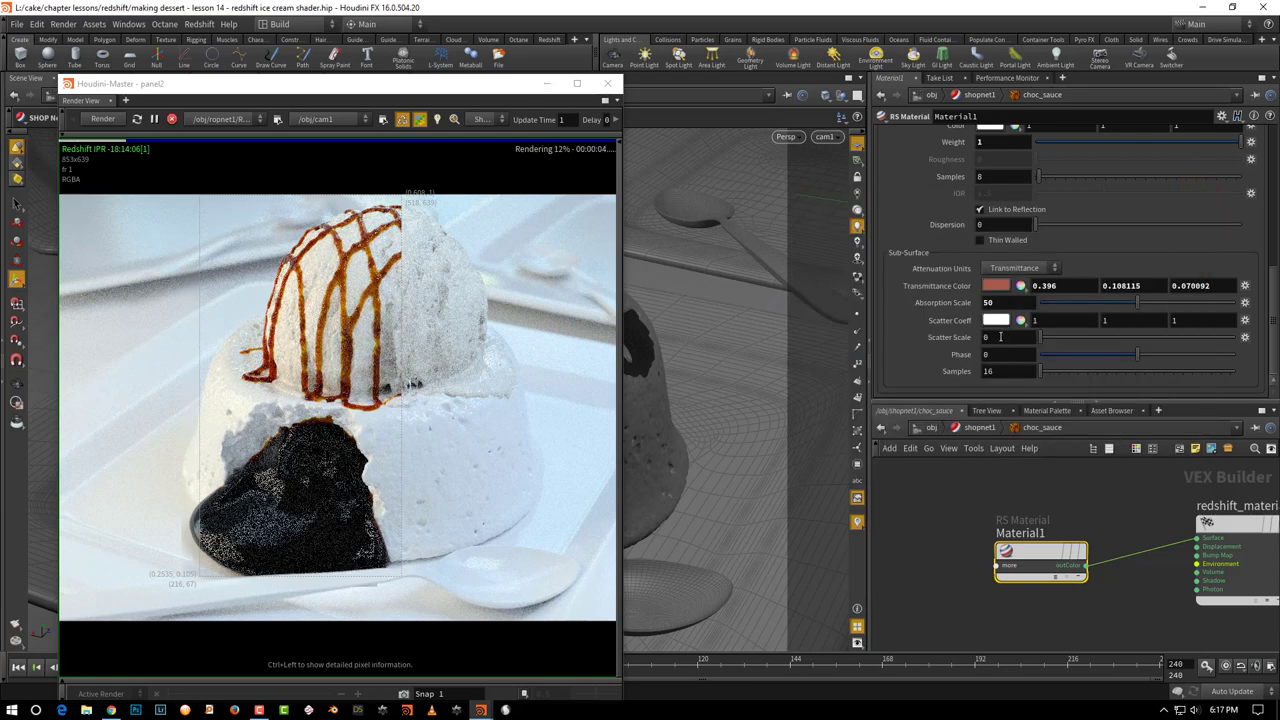
Trial a scatter scale of 1 over a redrawn render region, reset it, and snapshot the render.
double_click(986, 340)
text(1)
key(Return)
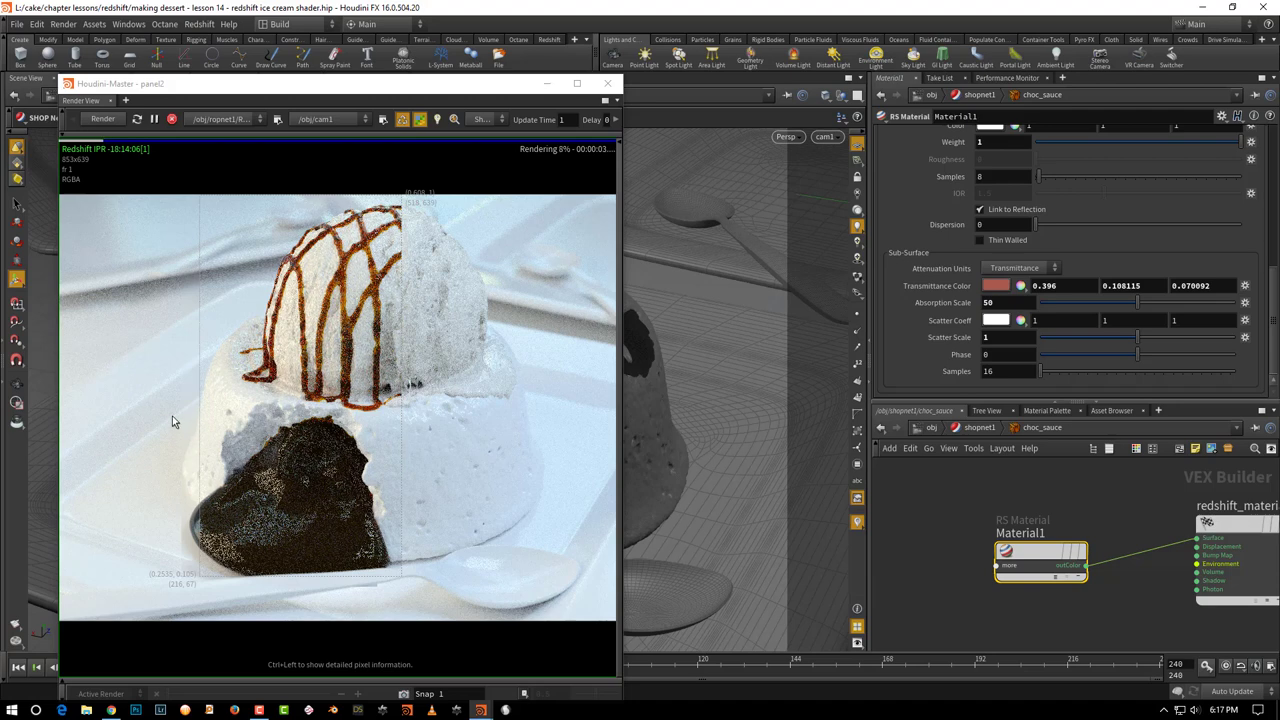
drag(157, 389, 428, 586)
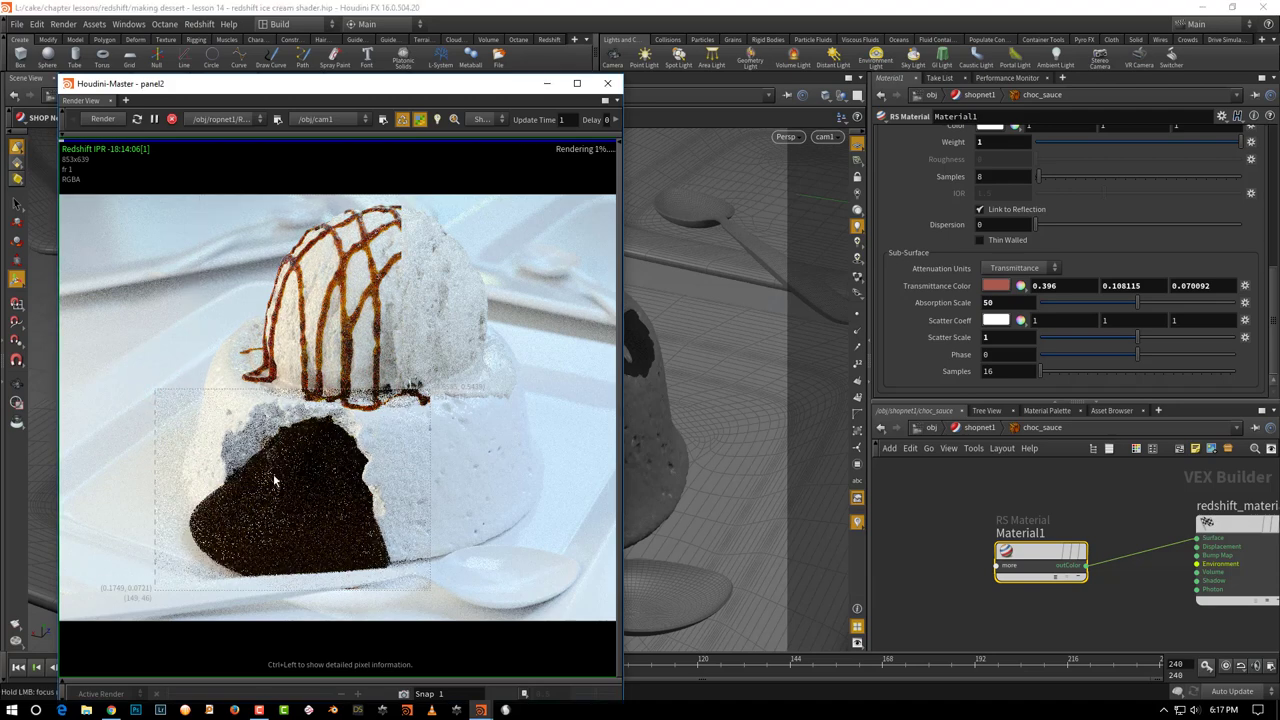
click(1044, 337)
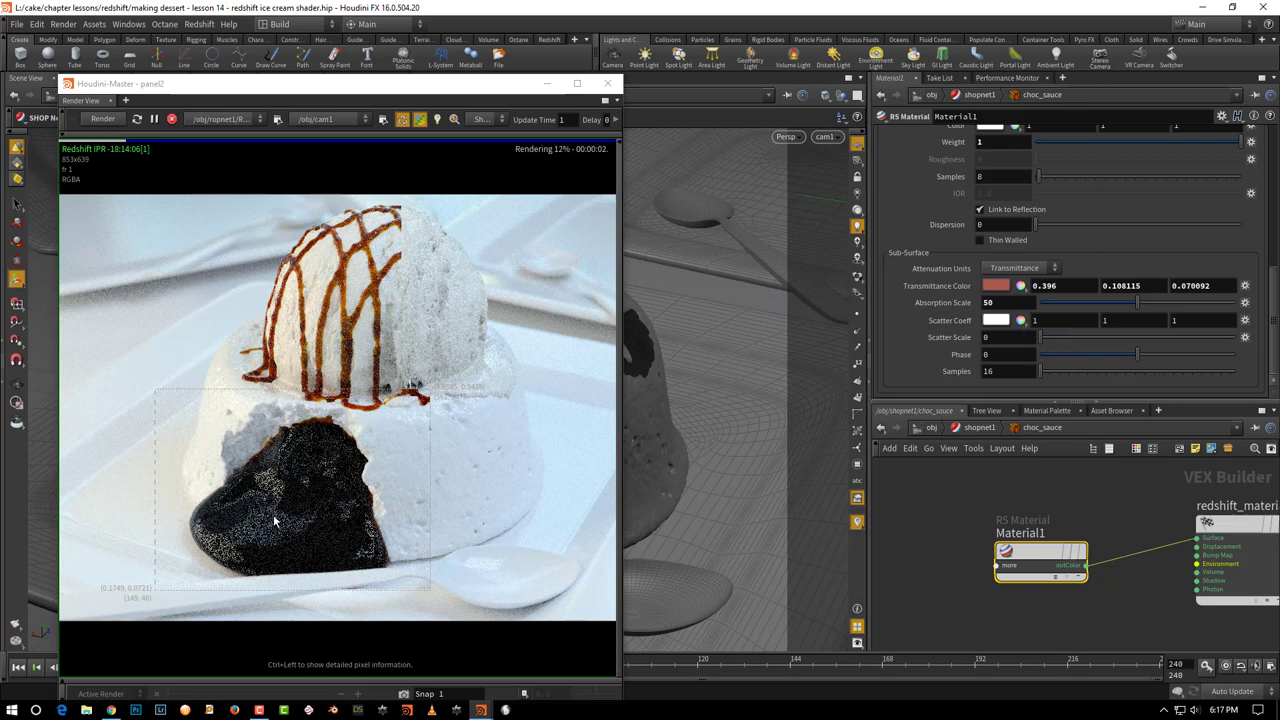
click(992, 337)
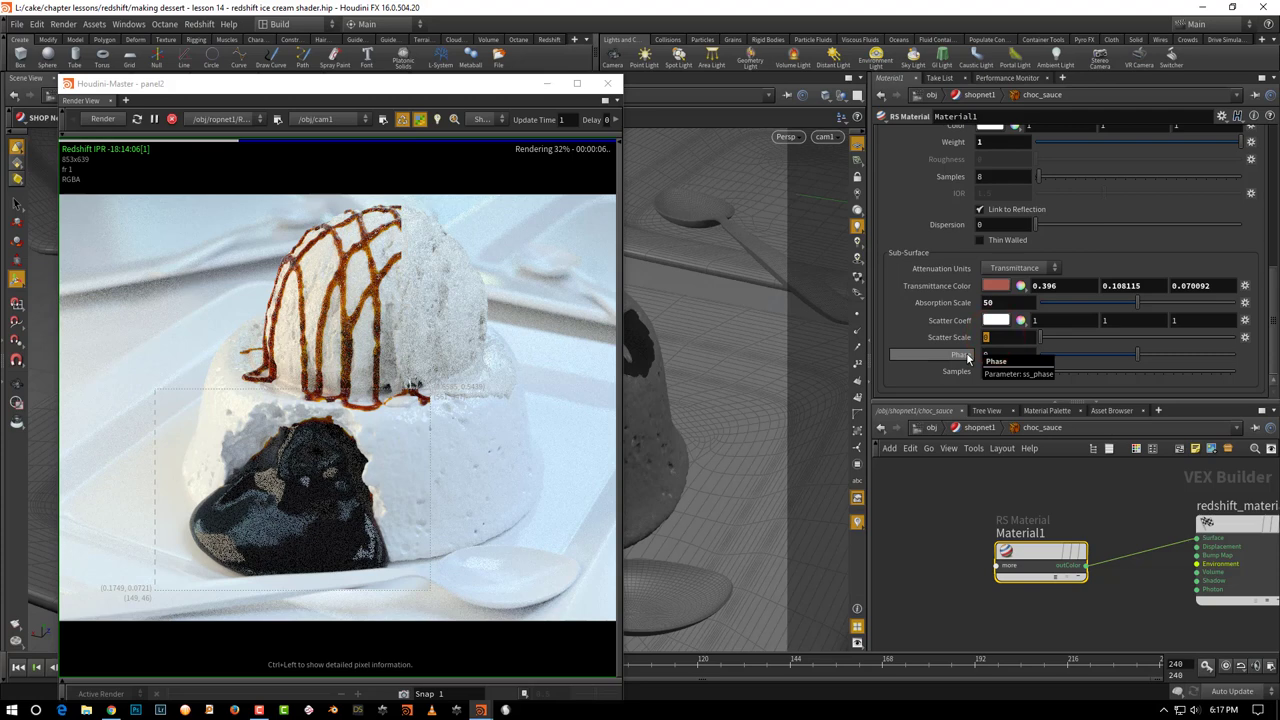
click(403, 693)
Set the subsurface scatter scale to 1, then to 15.
click(988, 339)
text(1)
key(Return)
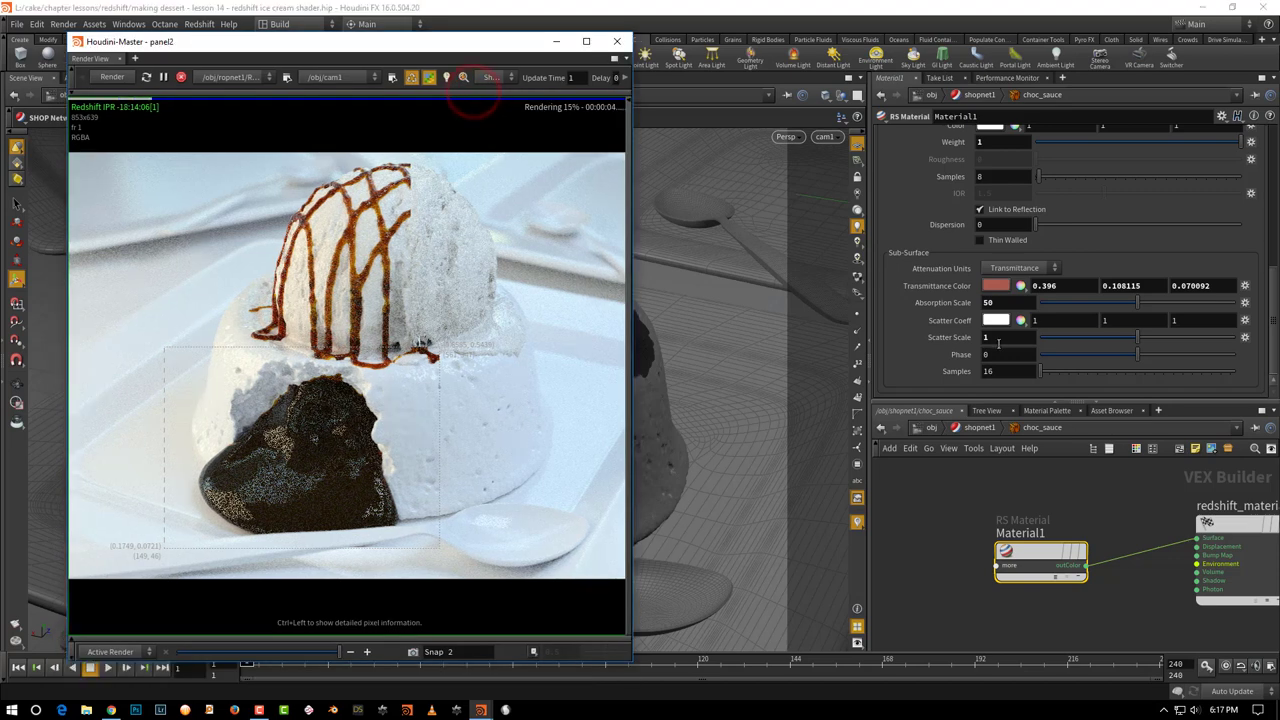
click(984, 339)
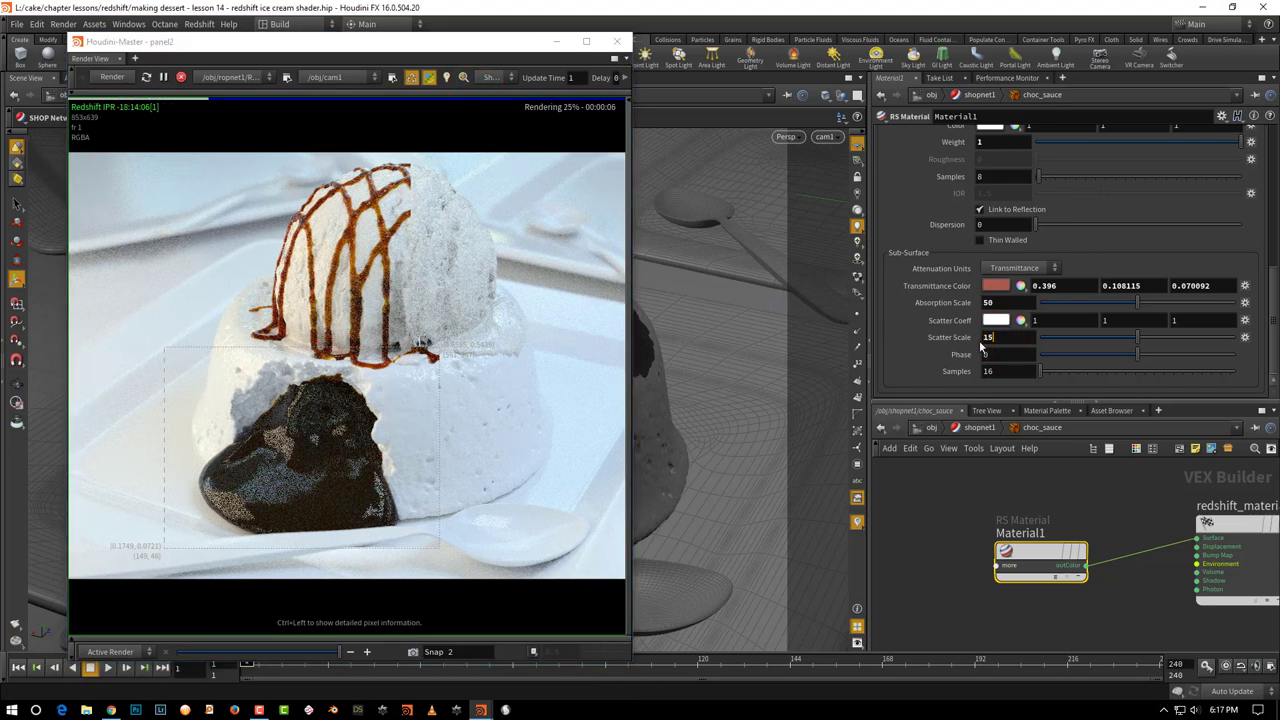
text(15)
key(Return)
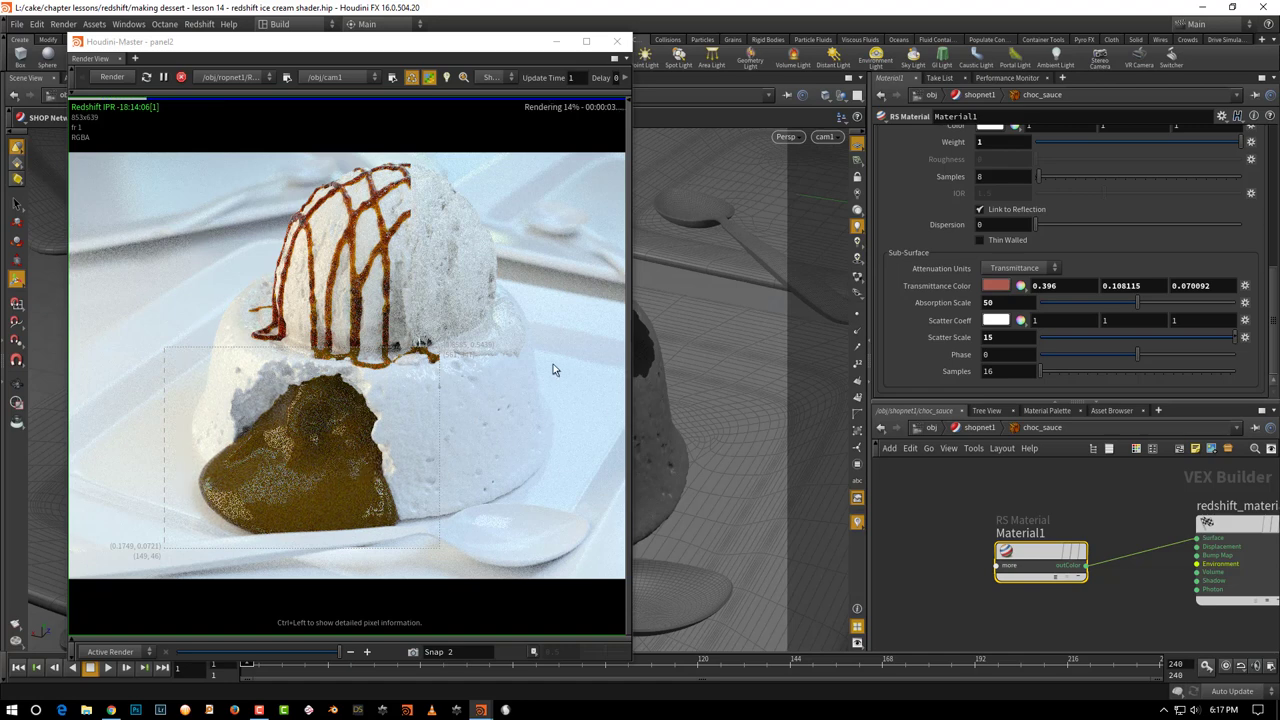
Tint the sauce's scatter coefficient colour a soft red, saturation about 0.79.
click(996, 320)
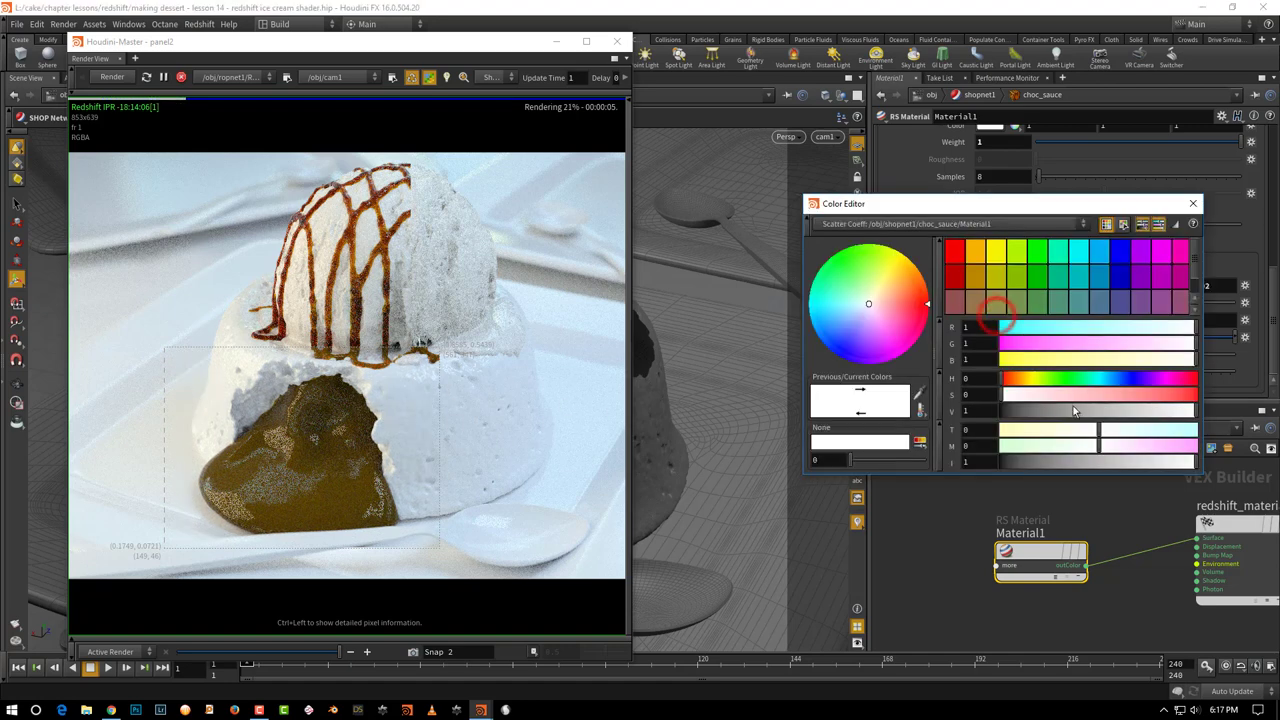
click(1119, 393)
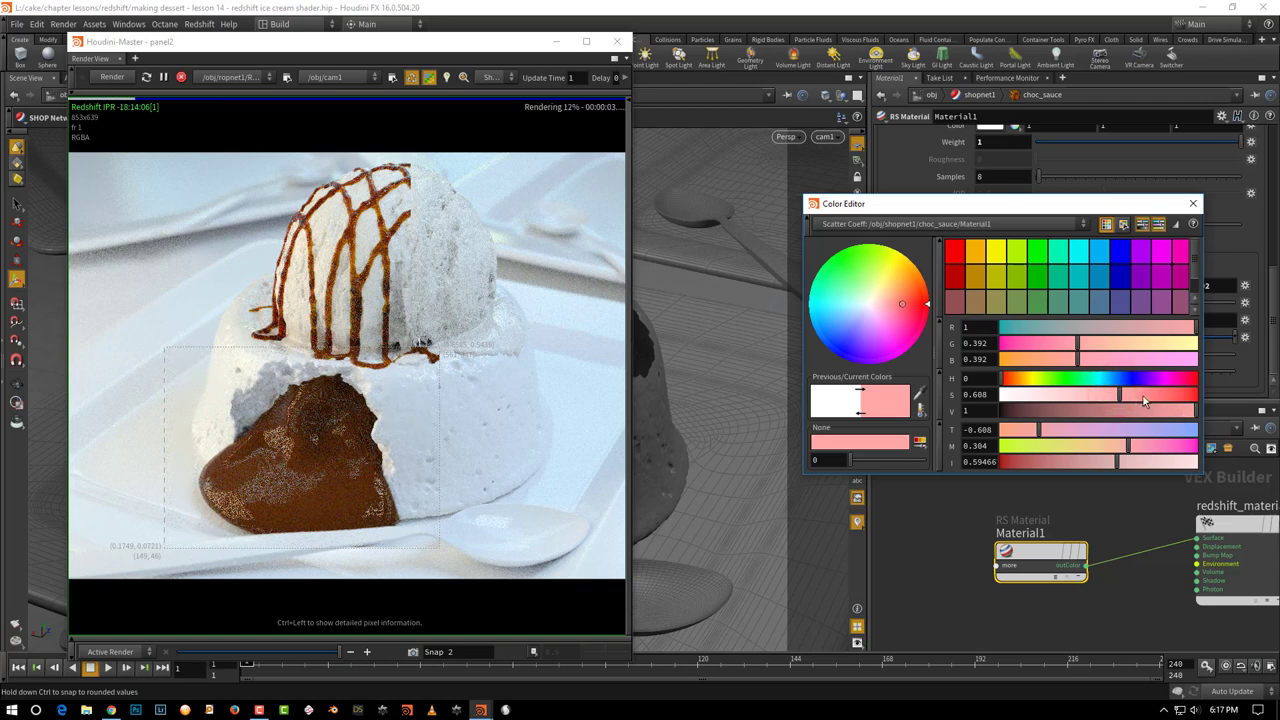
drag(1141, 395, 1157, 395)
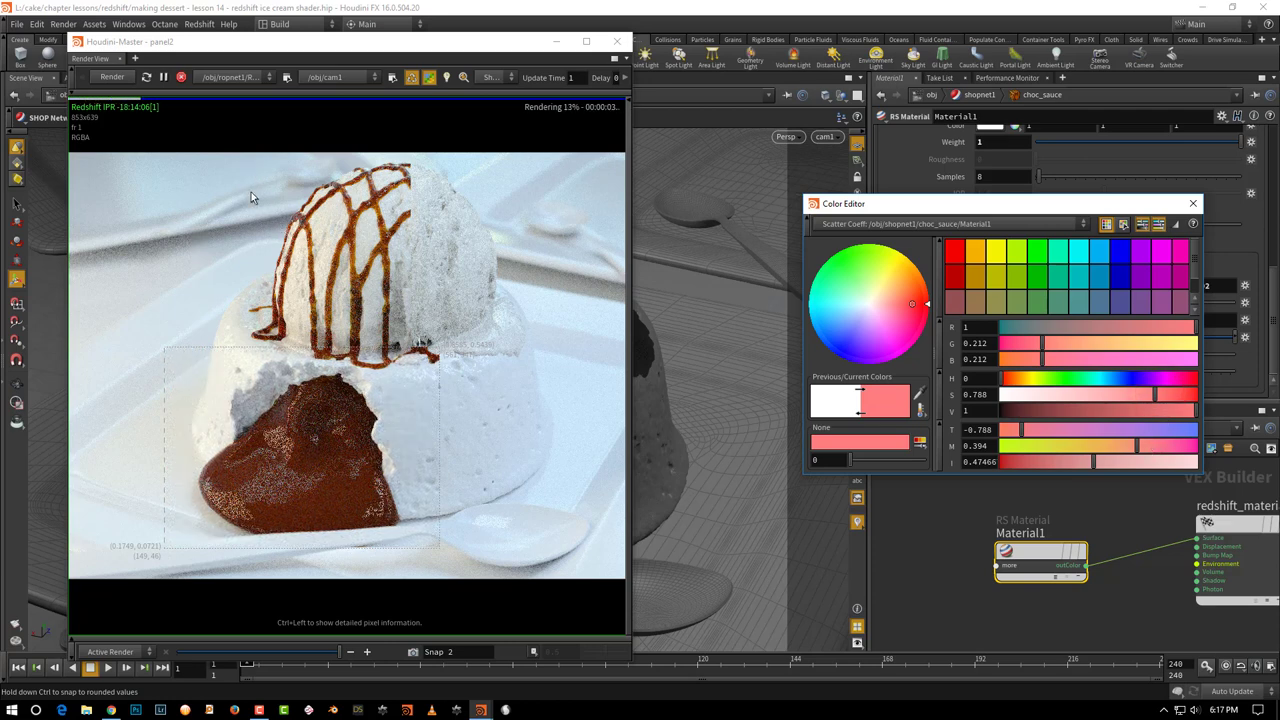
Limit the live render to a region around the cake and view chocolate sauce reference images.
drag(214, 151, 400, 526)
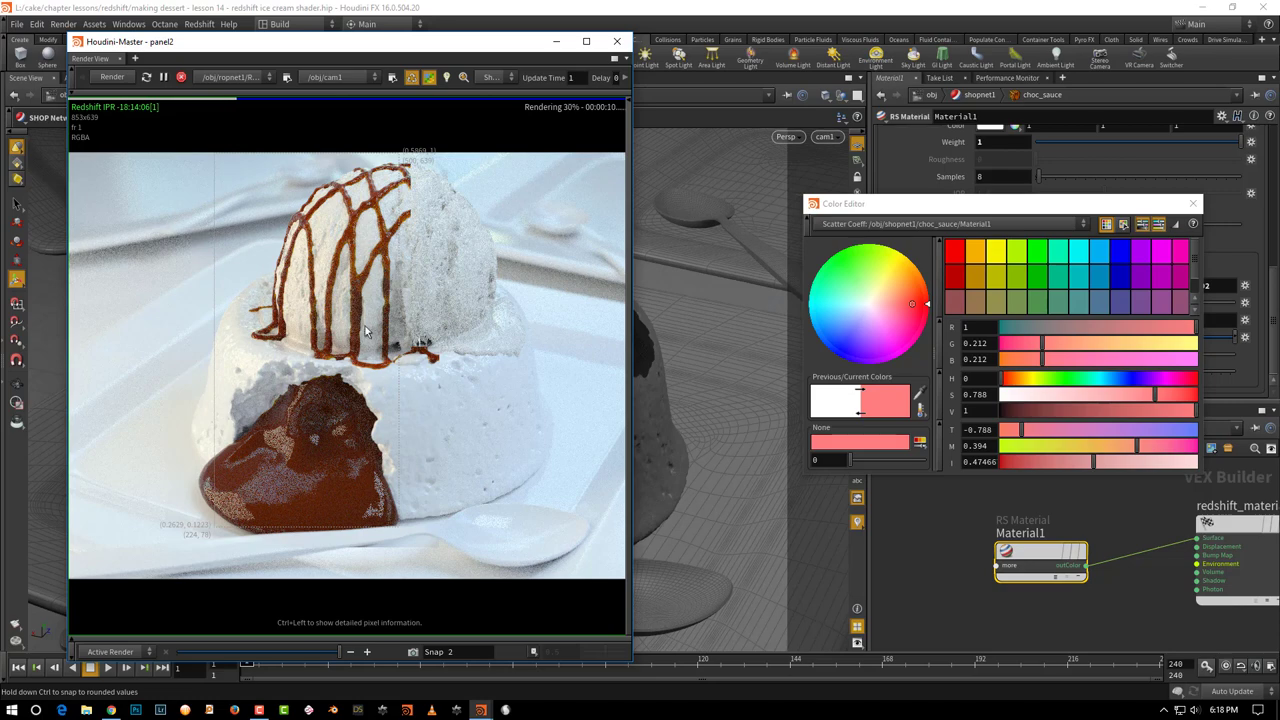
click(110, 709)
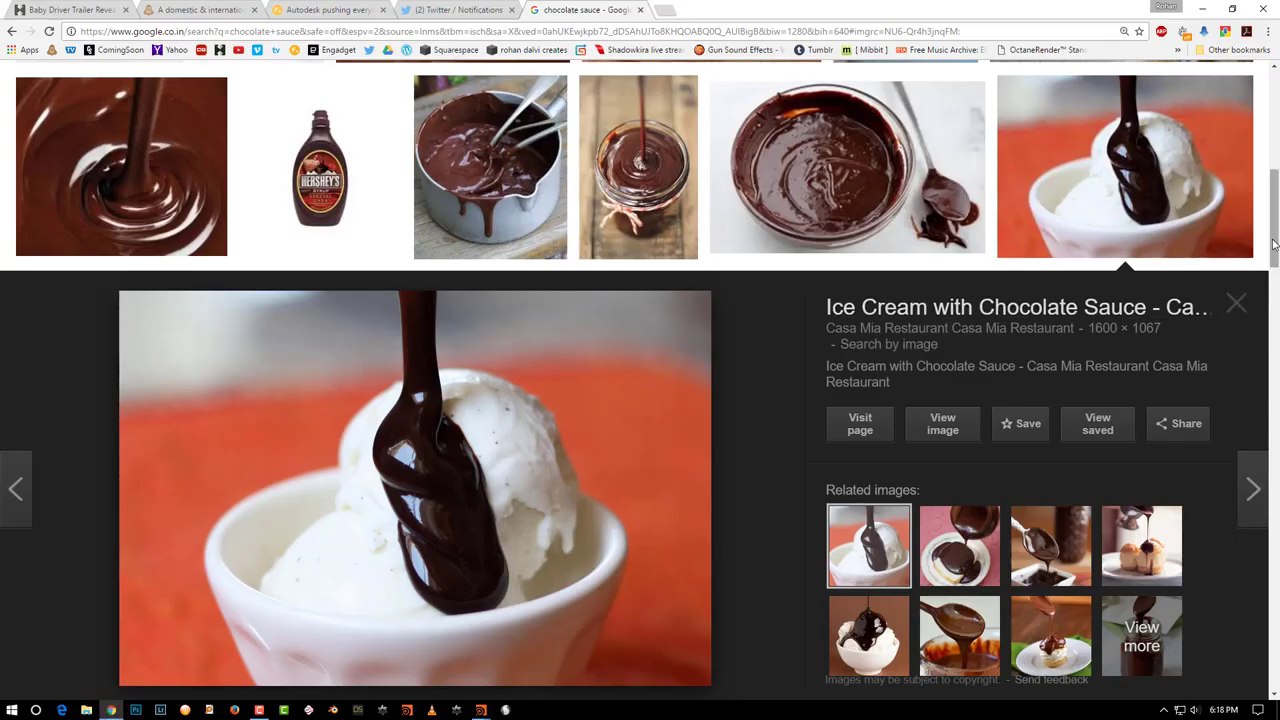
drag(1273, 228, 1277, 183)
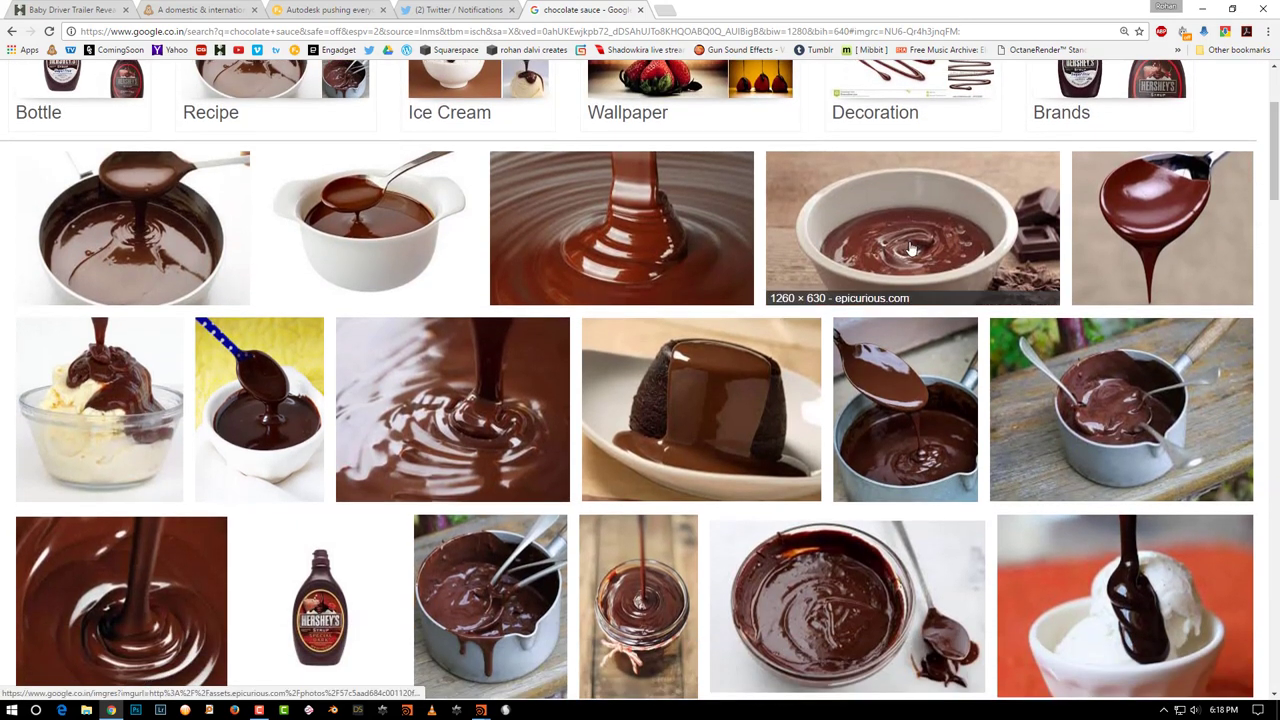
Deepen the scatter coefficient colour to a strong red, saturation 0.843.
key(alt+Tab)
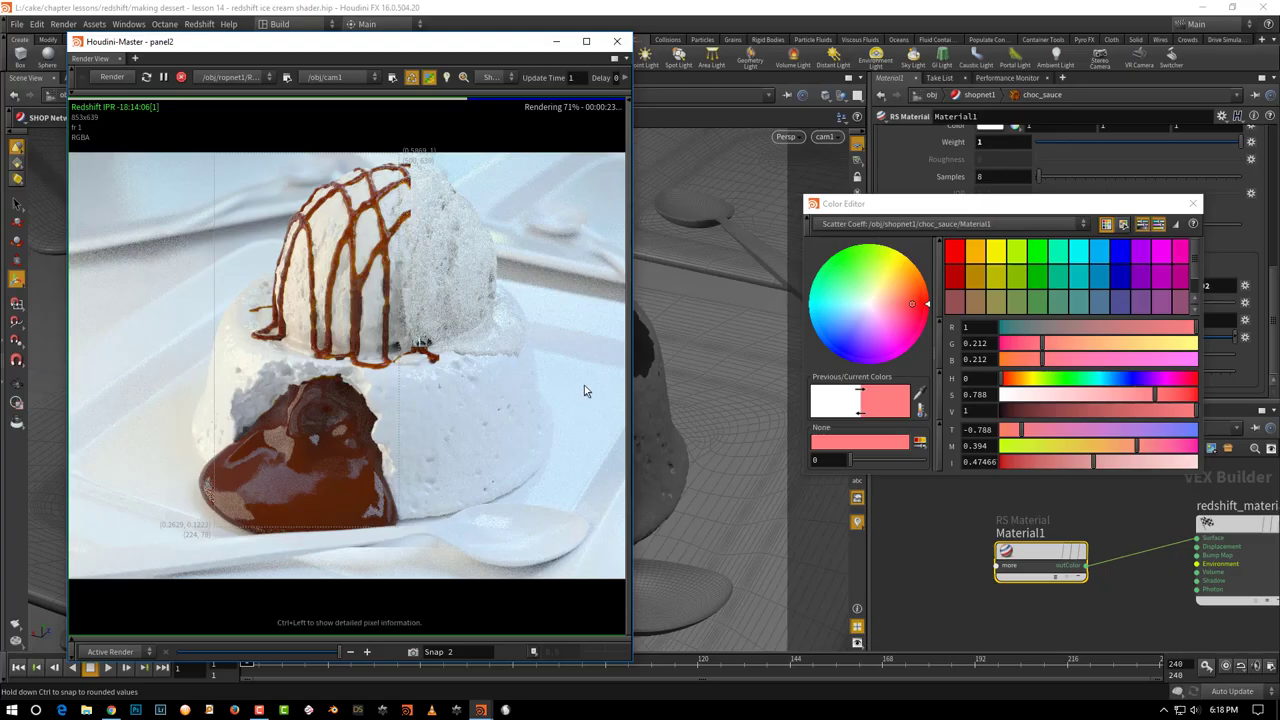
drag(974, 197, 833, 197)
click(1036, 394)
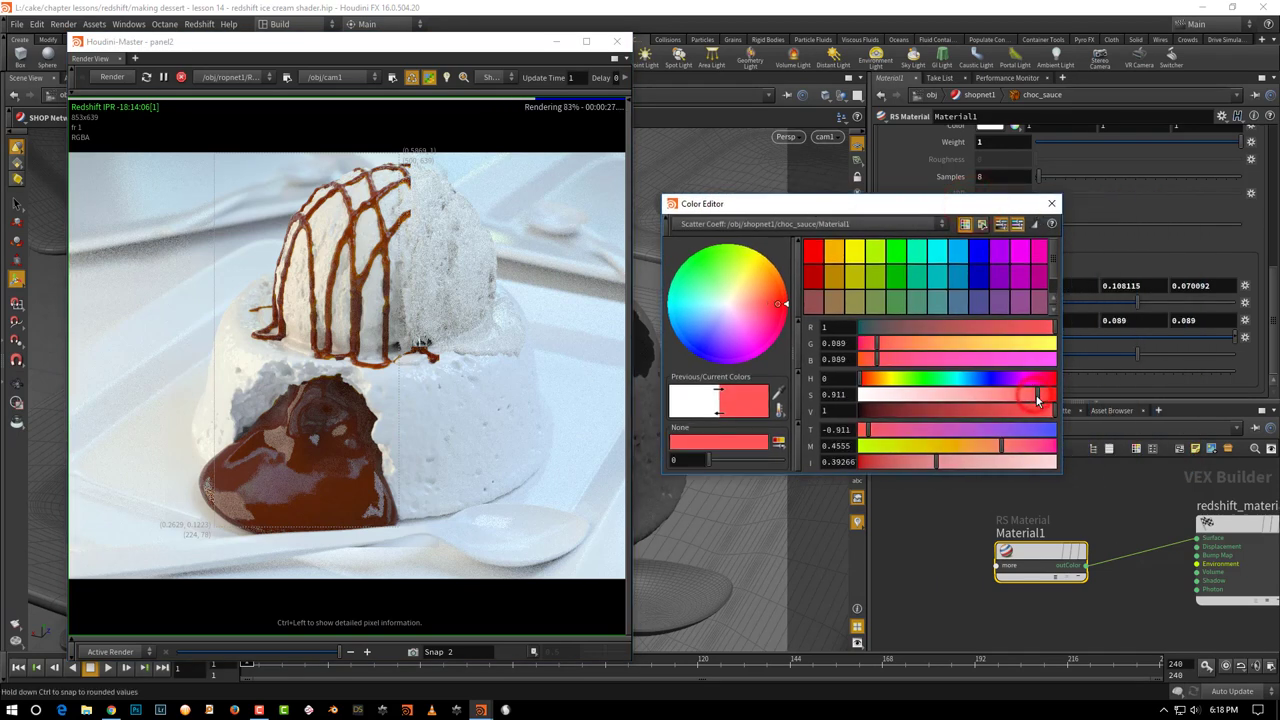
drag(1034, 395, 1024, 394)
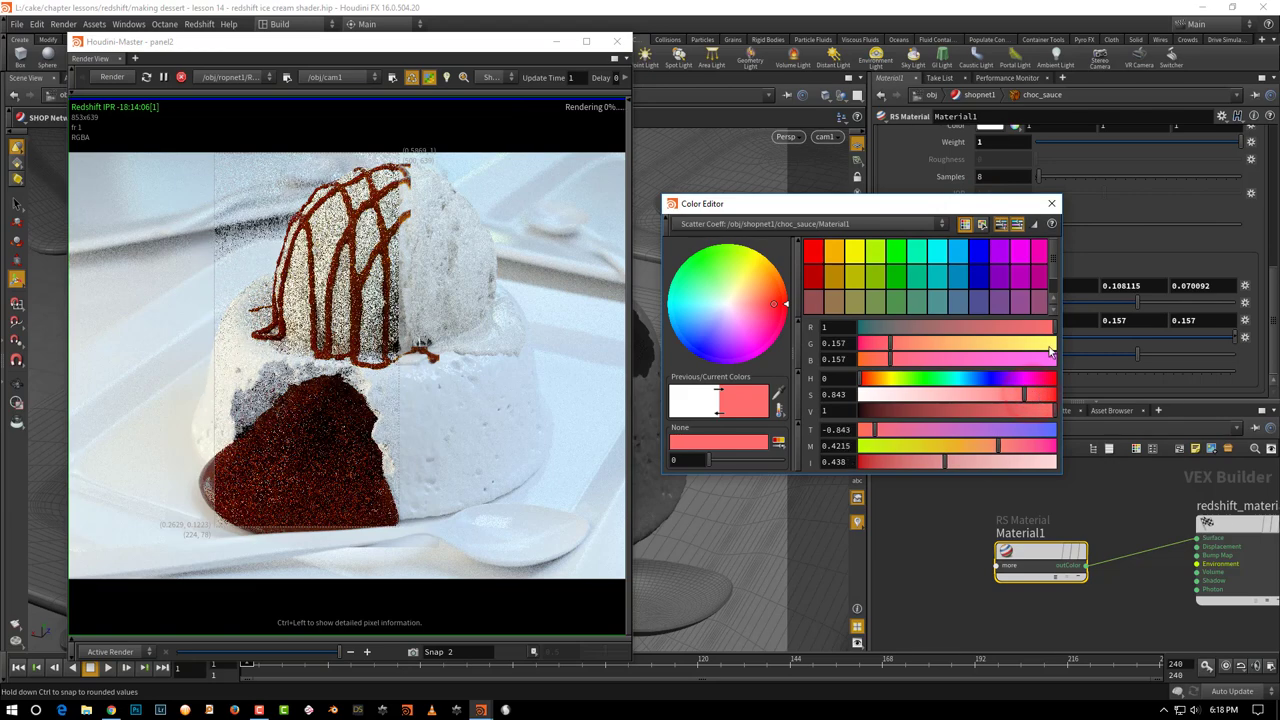
click(1050, 205)
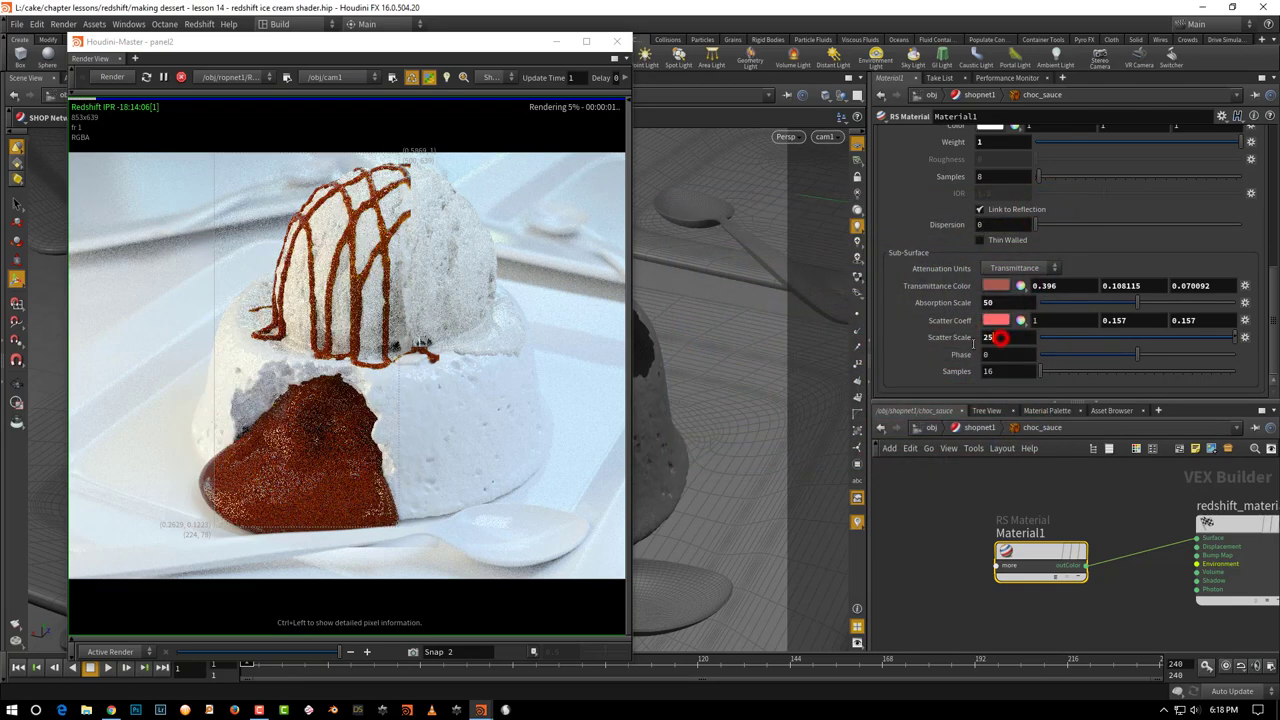
Try a Scatter Scale of 5 on the sauce material.
click(989, 338)
text(5)
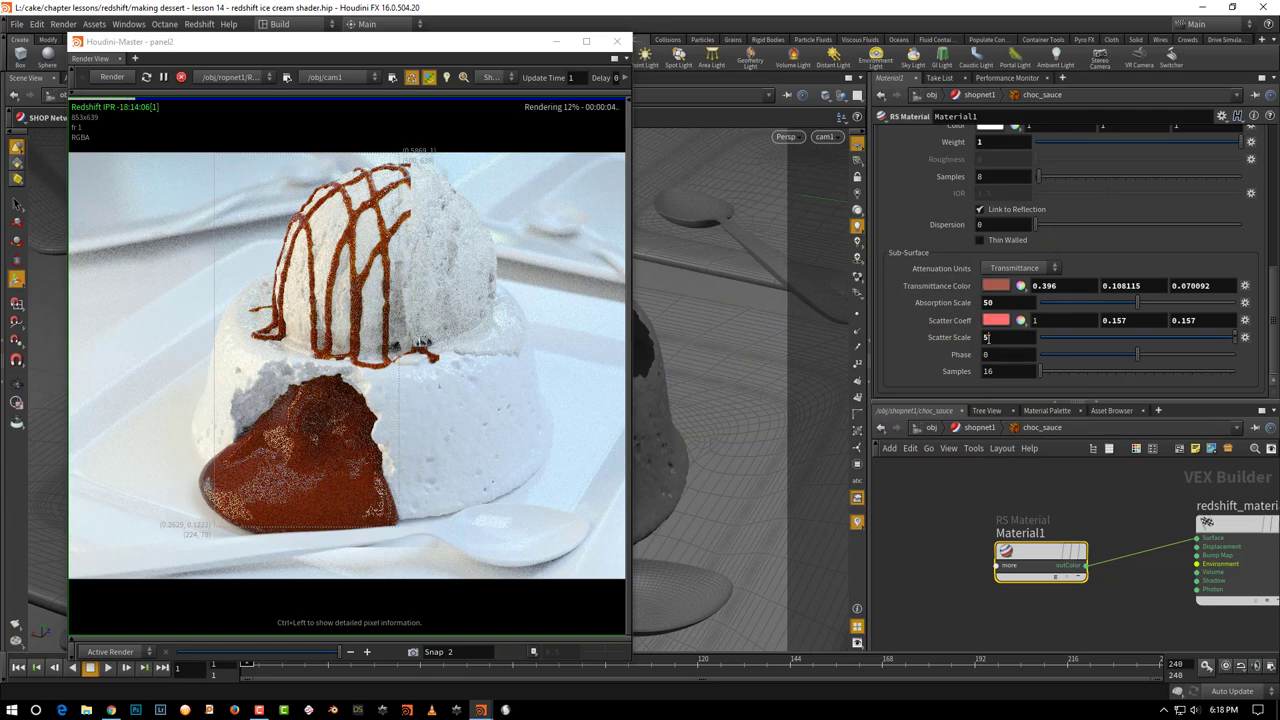
key(Return)
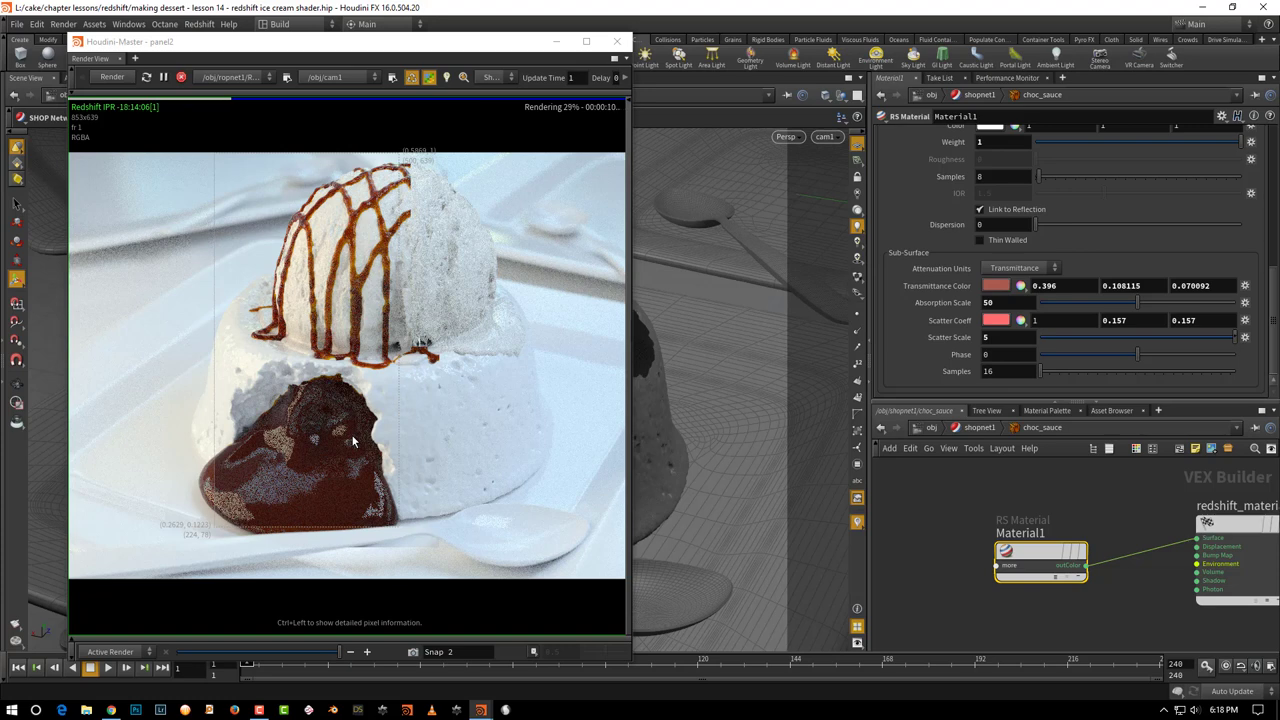
click(988, 338)
Set Scatter Scale to 15 and darken the transmittance colour.
text(15)
key(Return)
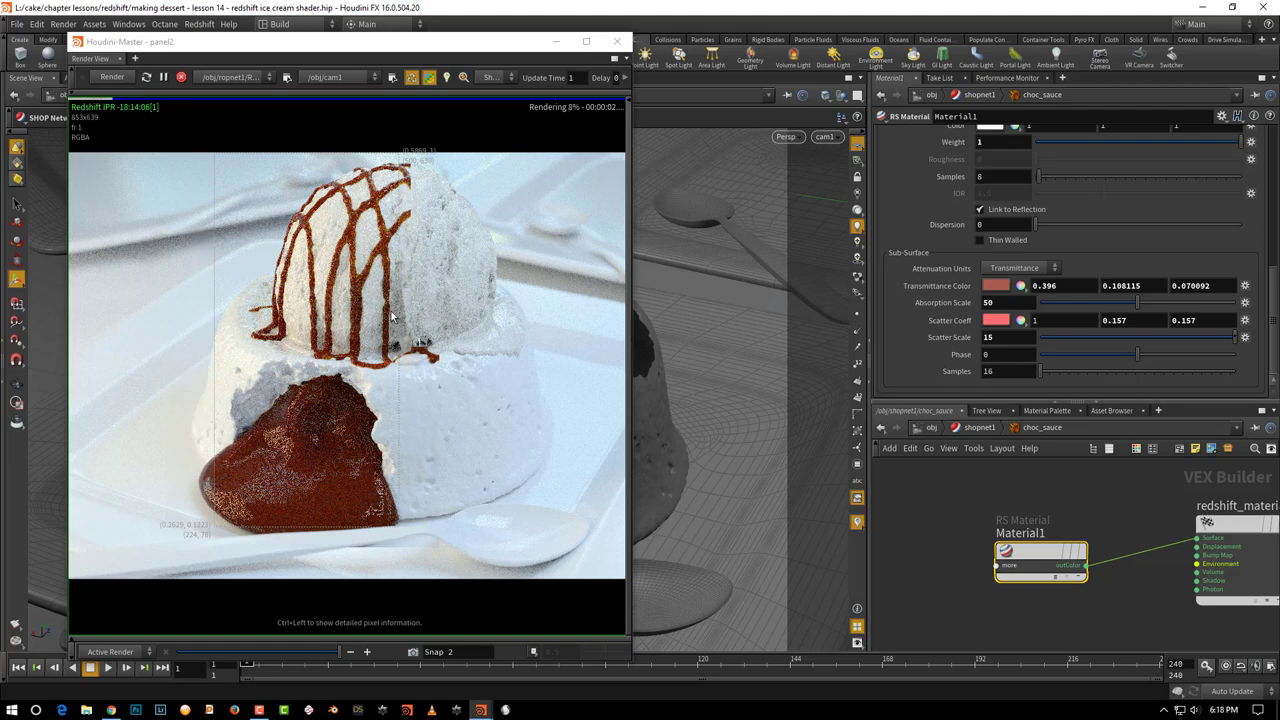
click(996, 285)
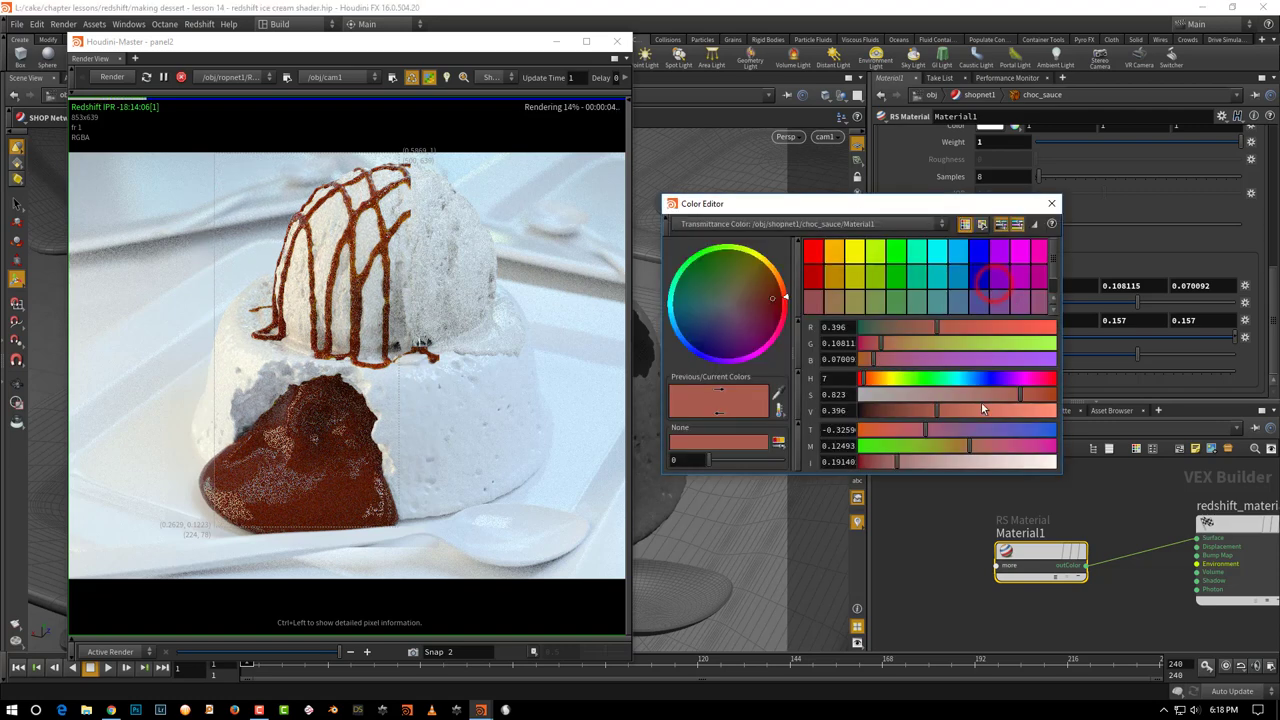
drag(957, 410, 918, 418)
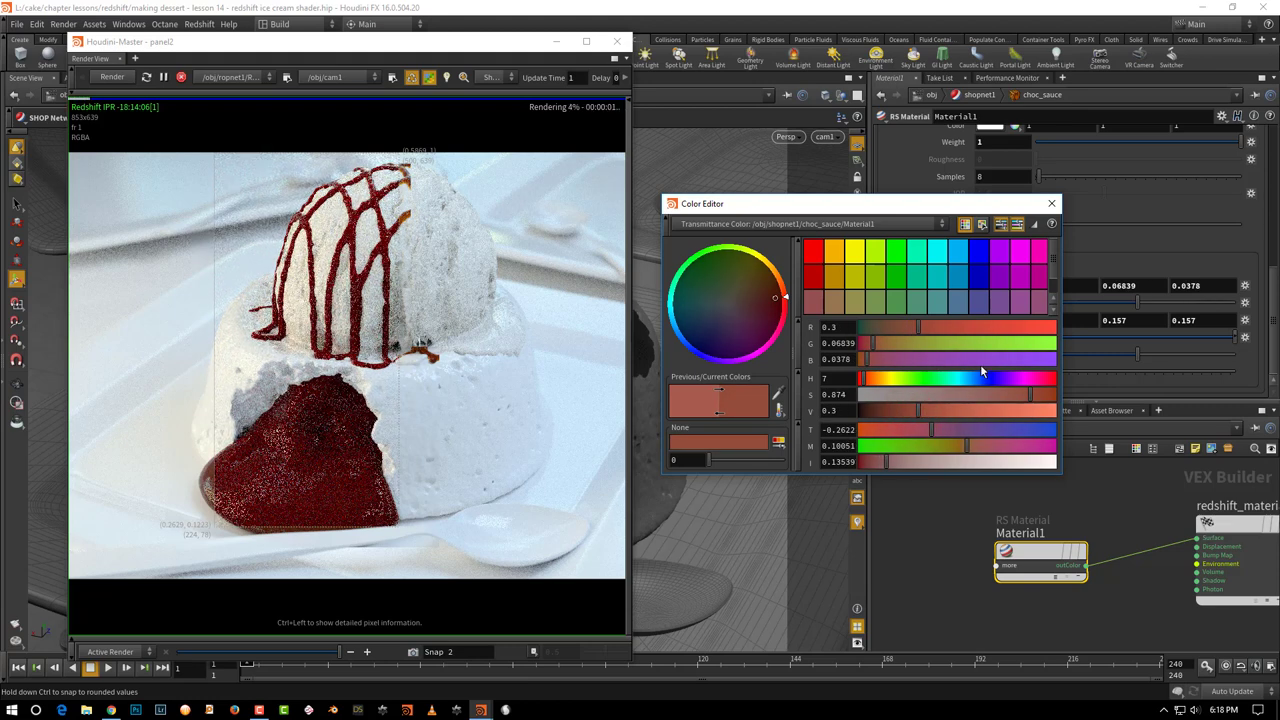
drag(912, 408, 898, 409)
click(1051, 203)
Shift the scatter coefficient colour to a warmer red with V 0.891 and hue 7.
click(996, 321)
mouse_move(1014, 410)
mouse_down()
mouse_move(1042, 395)
mouse_move(1030, 394)
mouse_up()
click(1030, 394)
drag(864, 378, 866, 380)
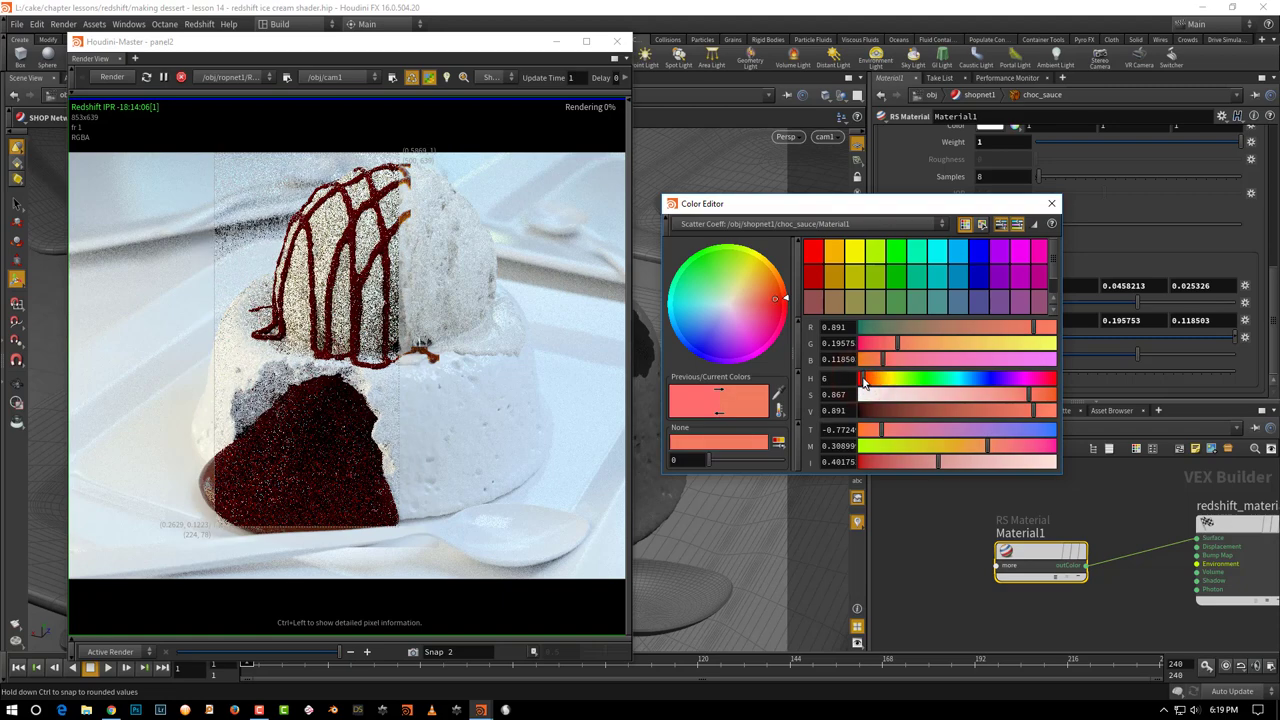
click(1051, 203)
Fine-tune the transmittance colour to V 0.314 with a warmer hue of 9.
click(1050, 205)
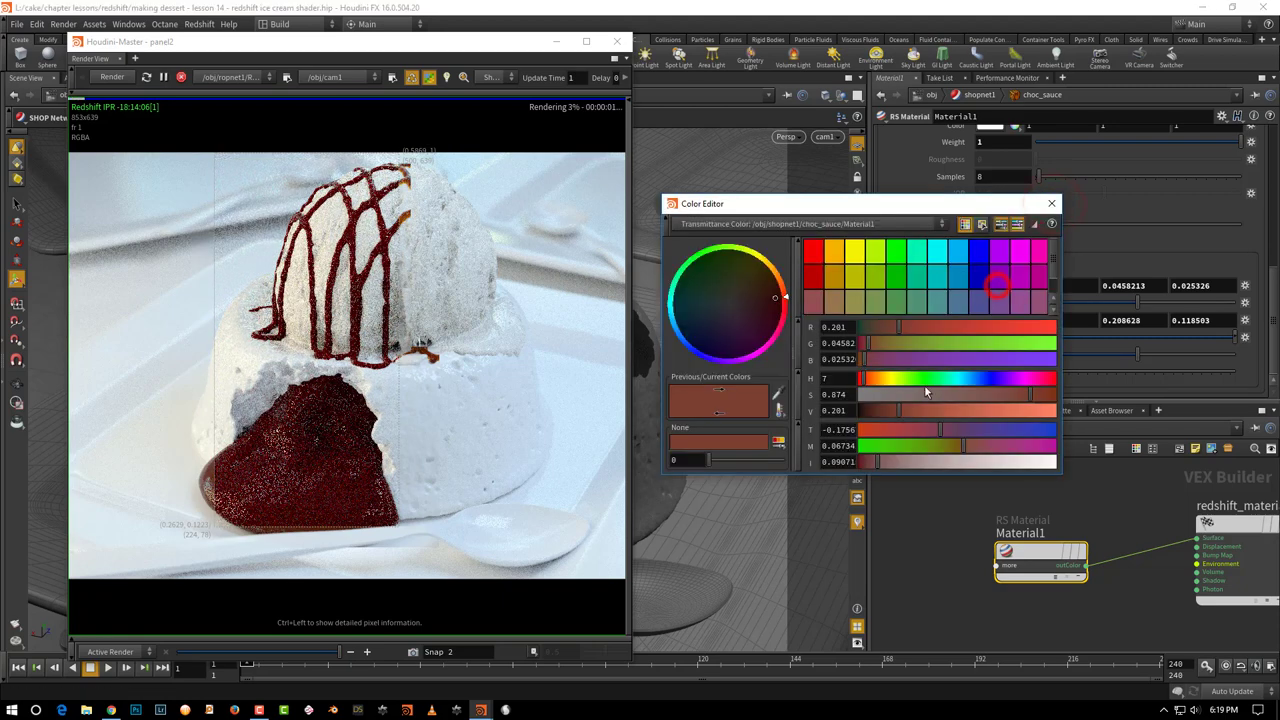
click(914, 410)
drag(914, 410, 922, 411)
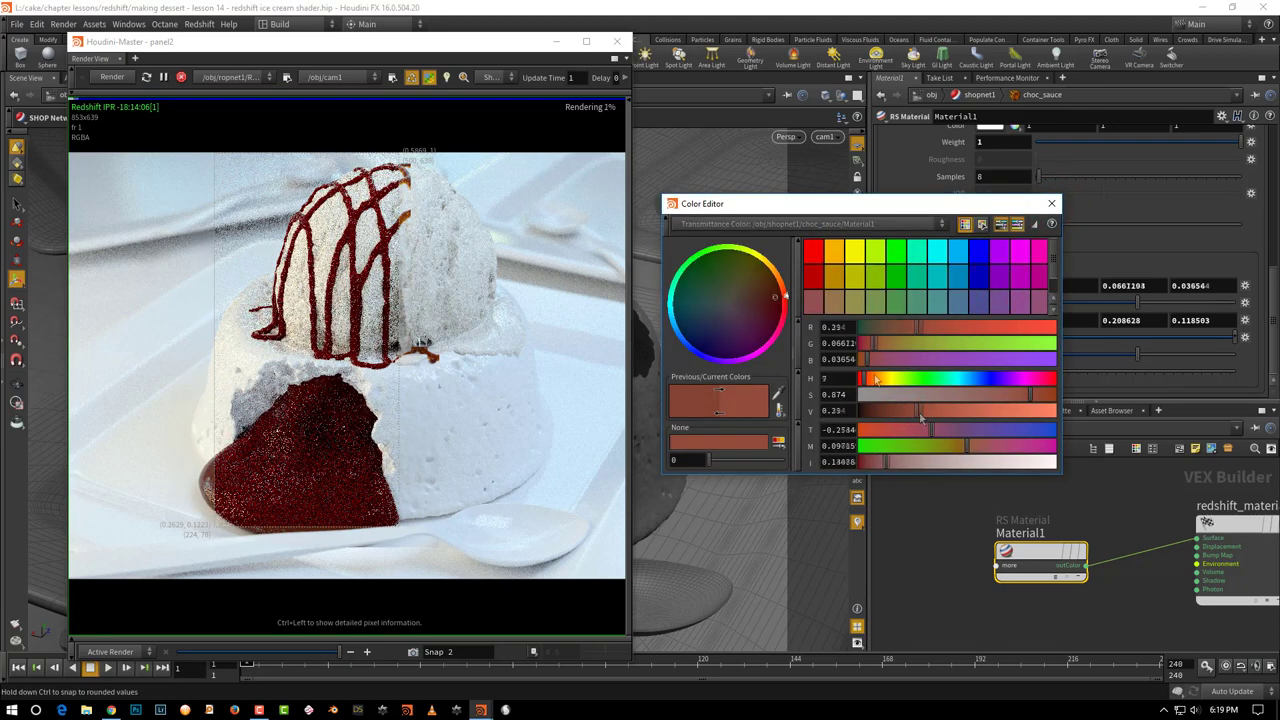
drag(868, 378, 872, 378)
Change the cake's material1 assignment from basic to /obj/shopnet1/cake.
click(1050, 203)
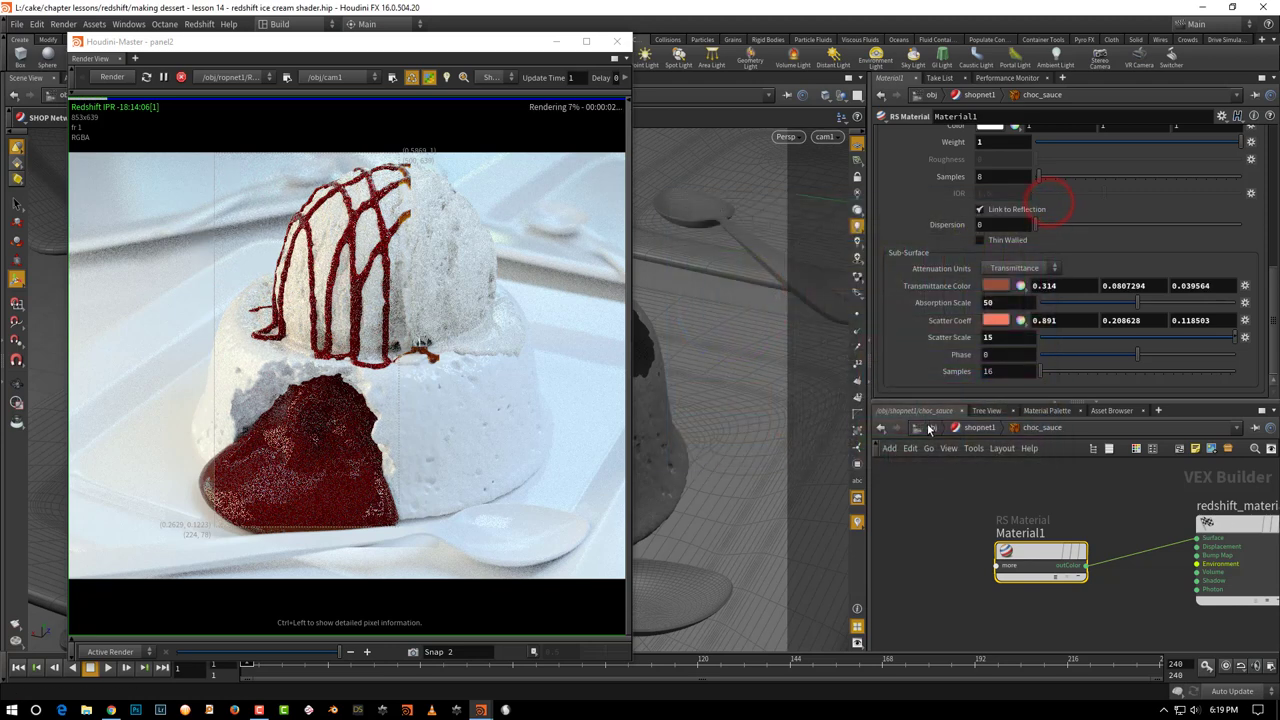
click(928, 427)
drag(996, 401, 996, 347)
key(u)
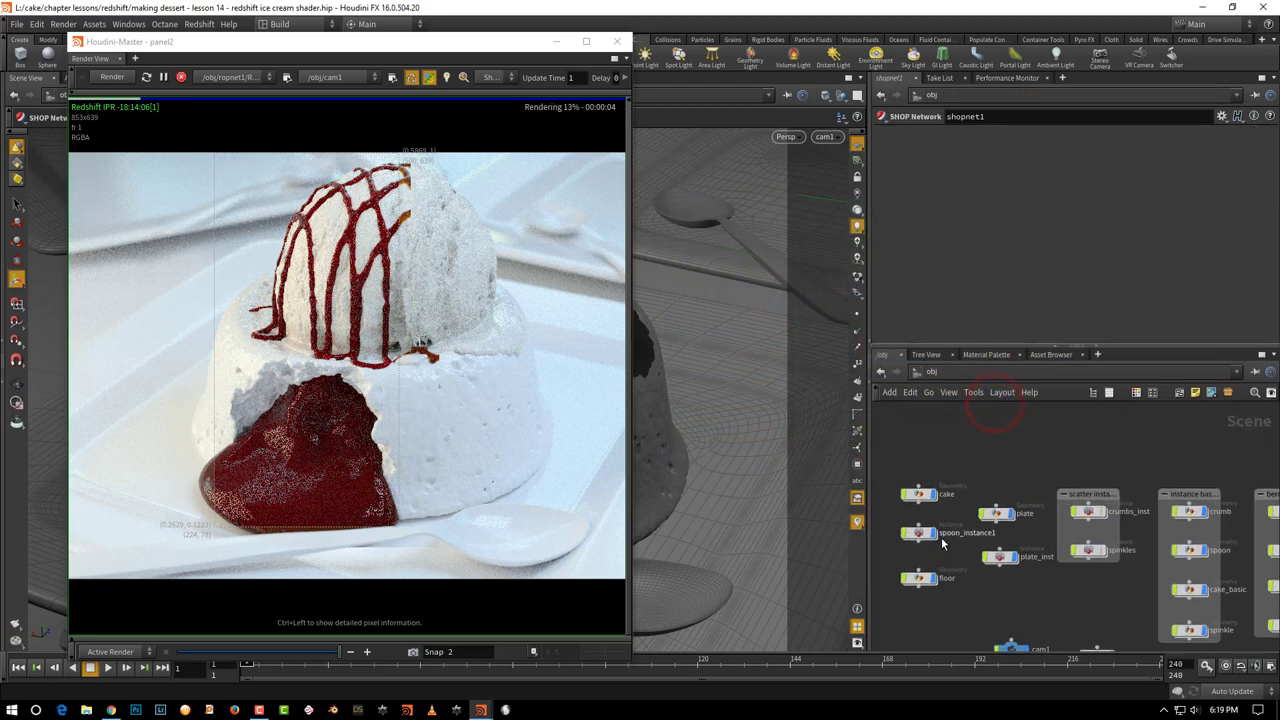
click(917, 493)
key(Return)
click(1010, 494)
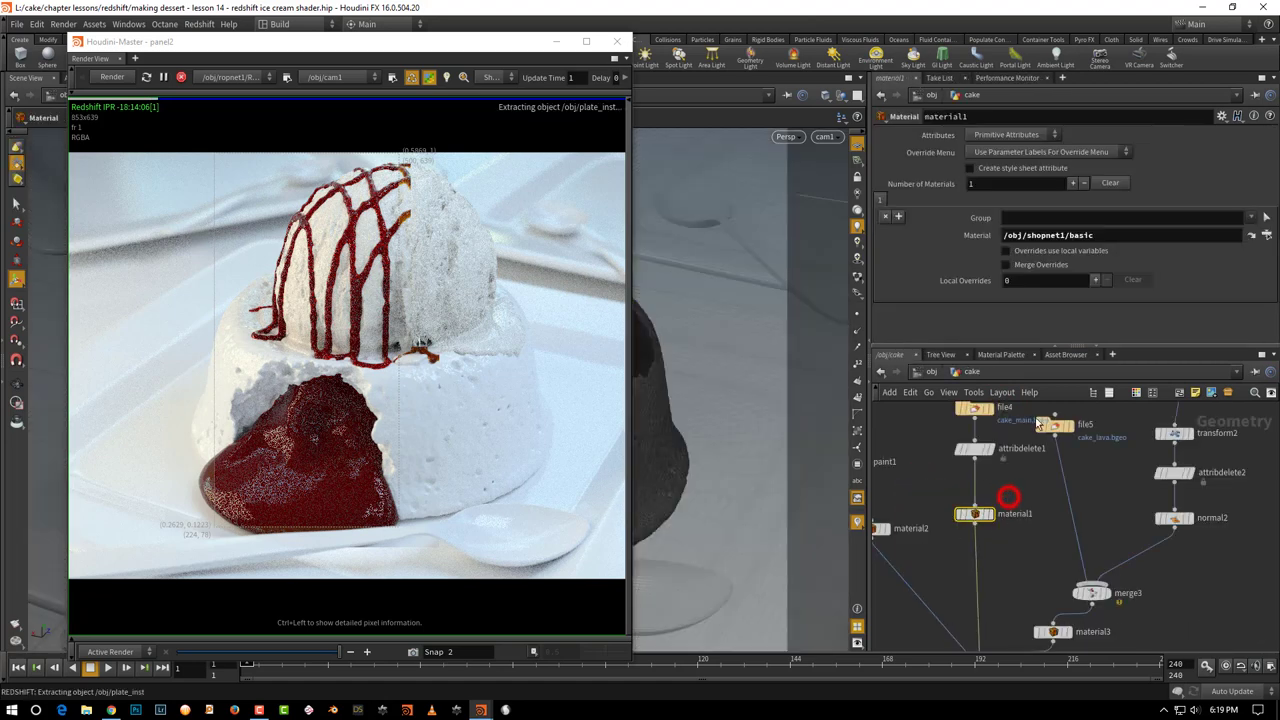
click(1104, 236)
key(BackSpace)
key(BackSpace)
key(BackSpace)
key(BackSpace)
key(BackSpace)
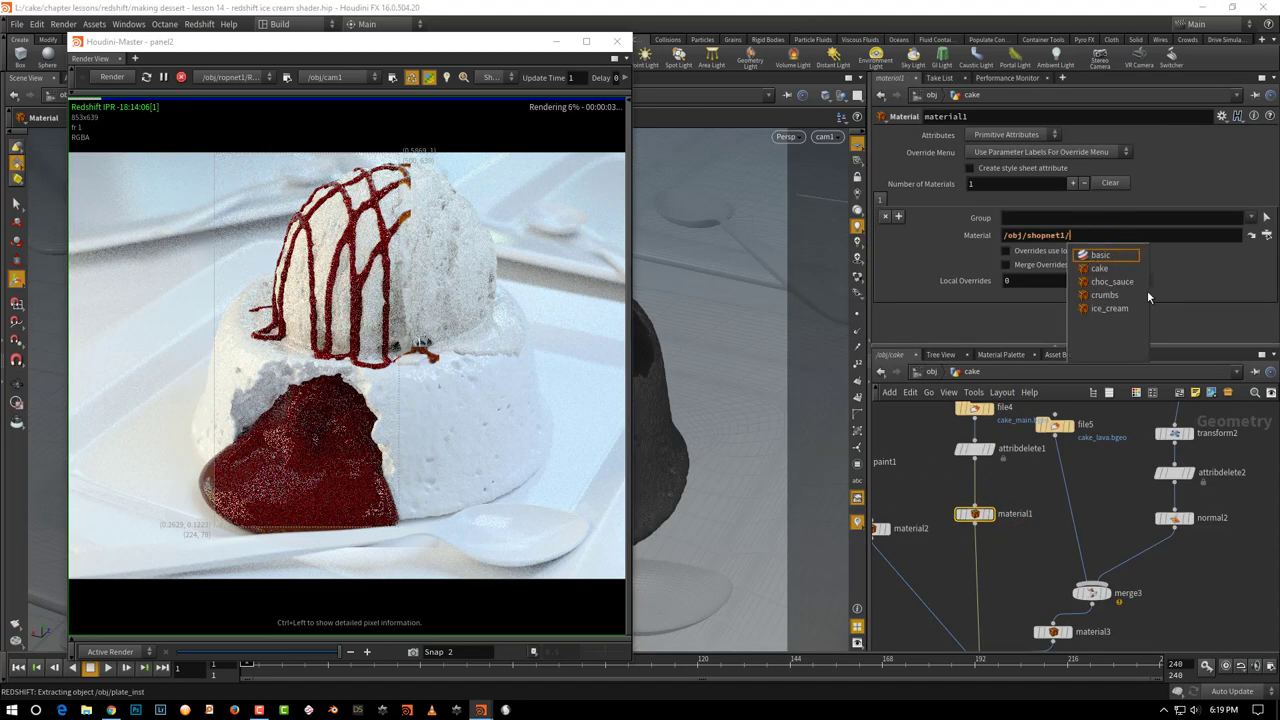
key(Down)
key(Return)
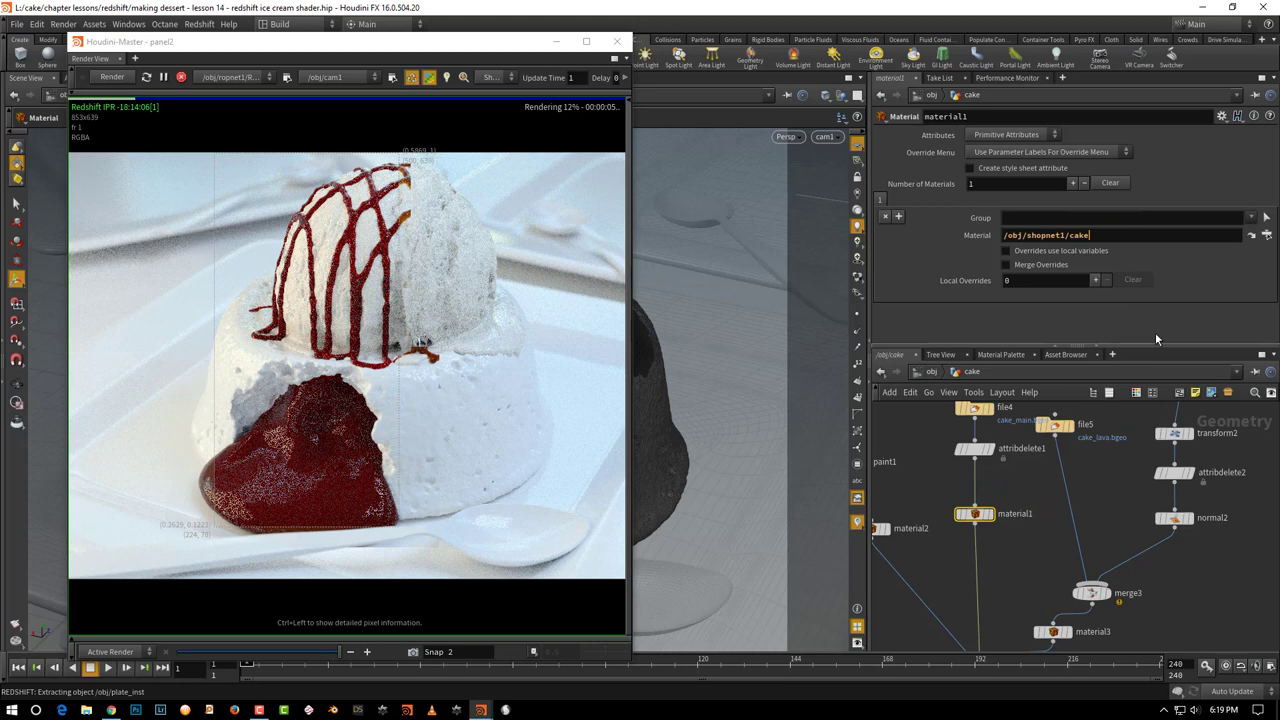
Return to /obj and restart the live render of the whole cake.
click(1052, 496)
click(931, 371)
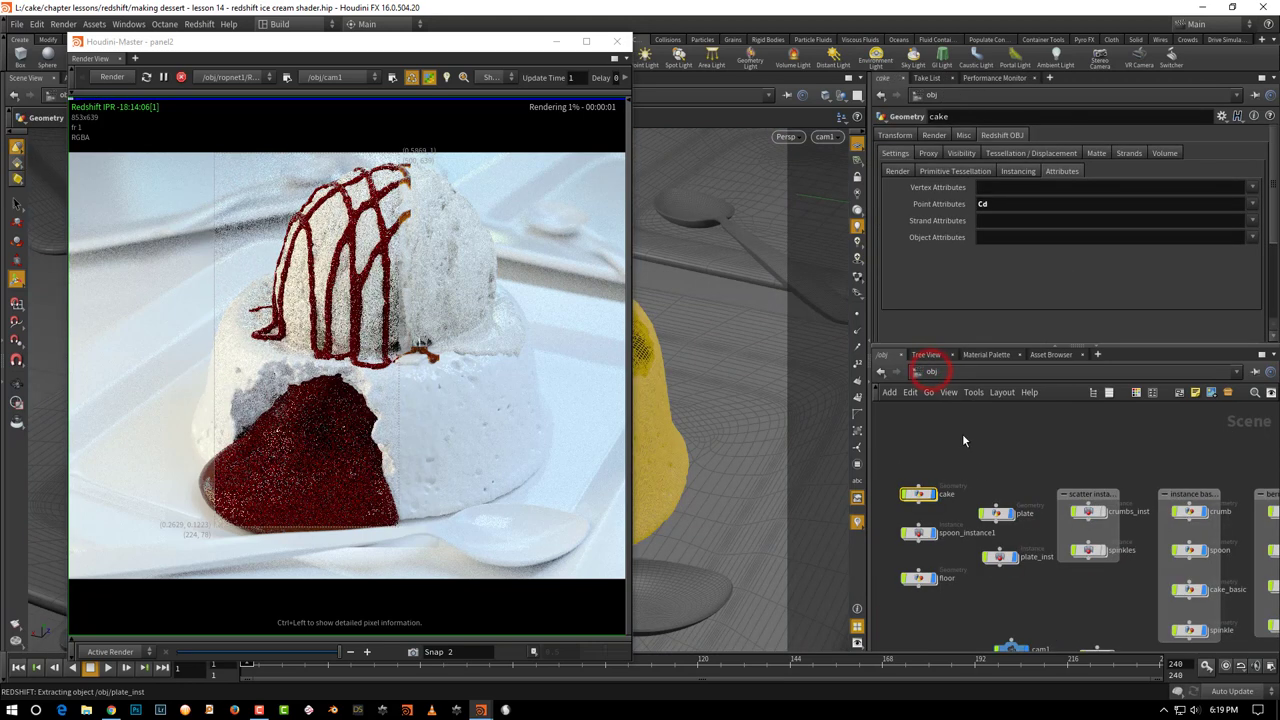
click(970, 451)
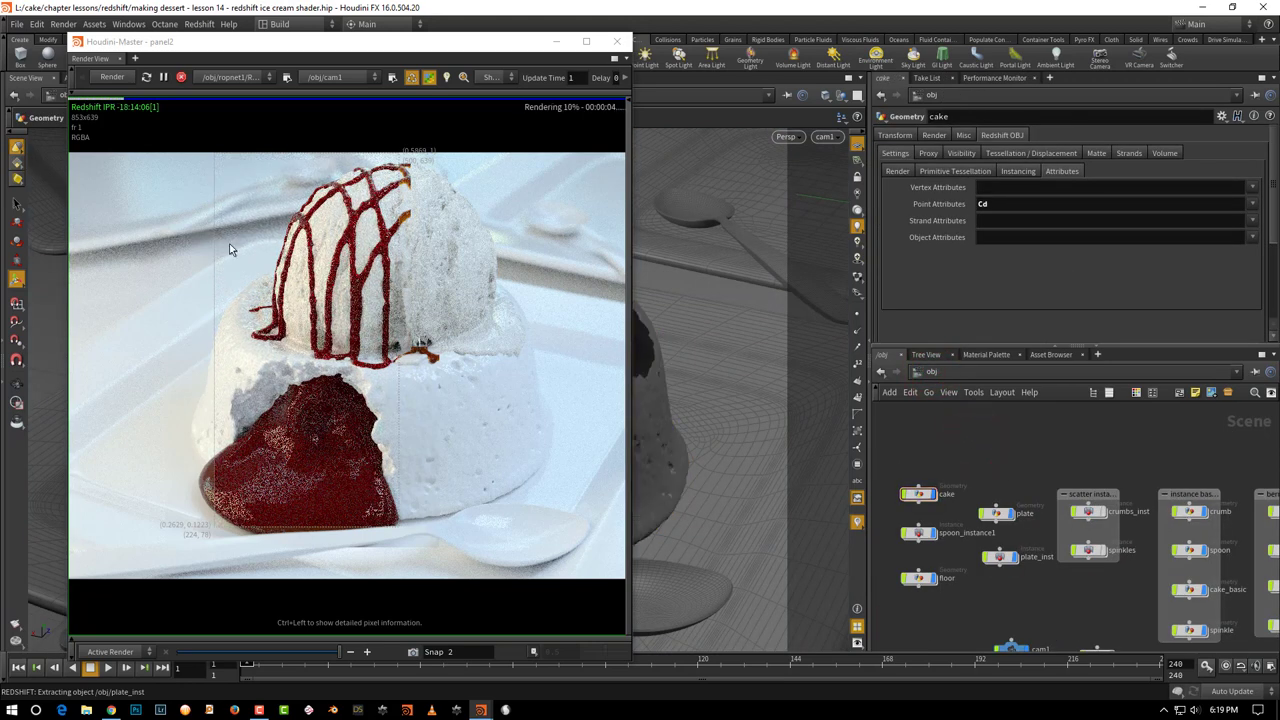
click(187, 182)
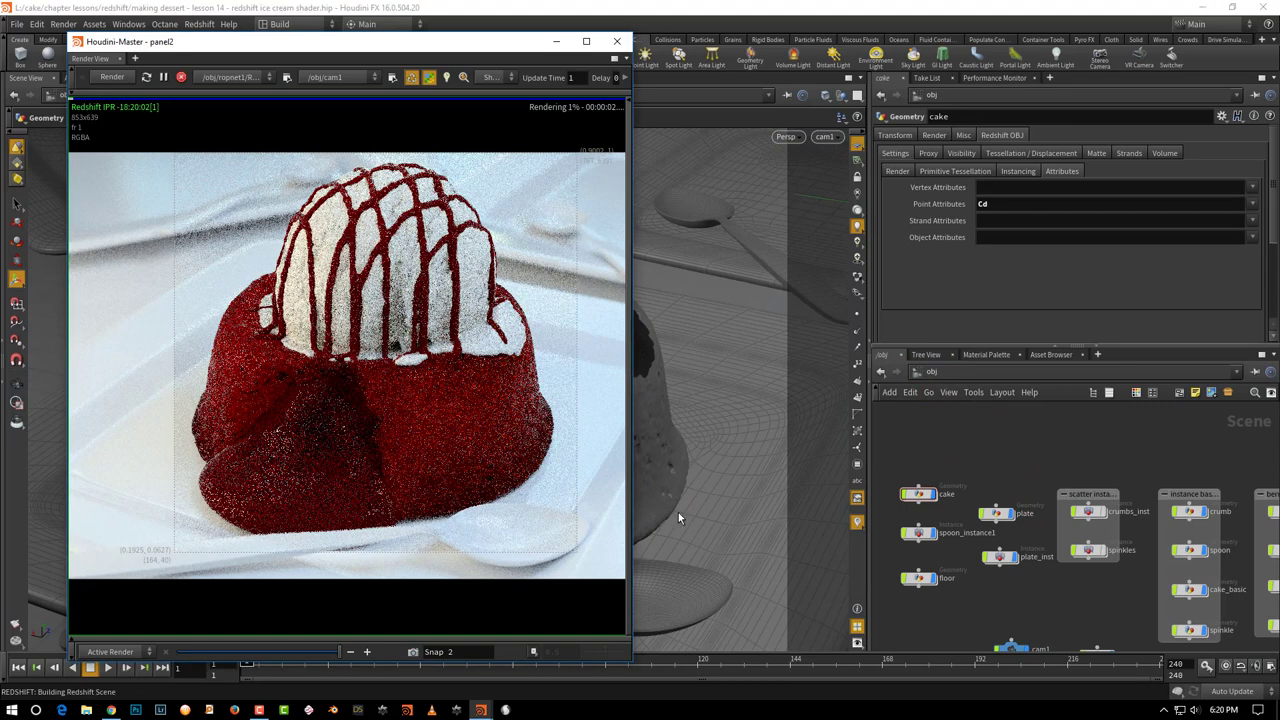
Navigate from /obj into shopnet1 and open the choc_sauce material network.
middle_drag(1010, 447, 1032, 434)
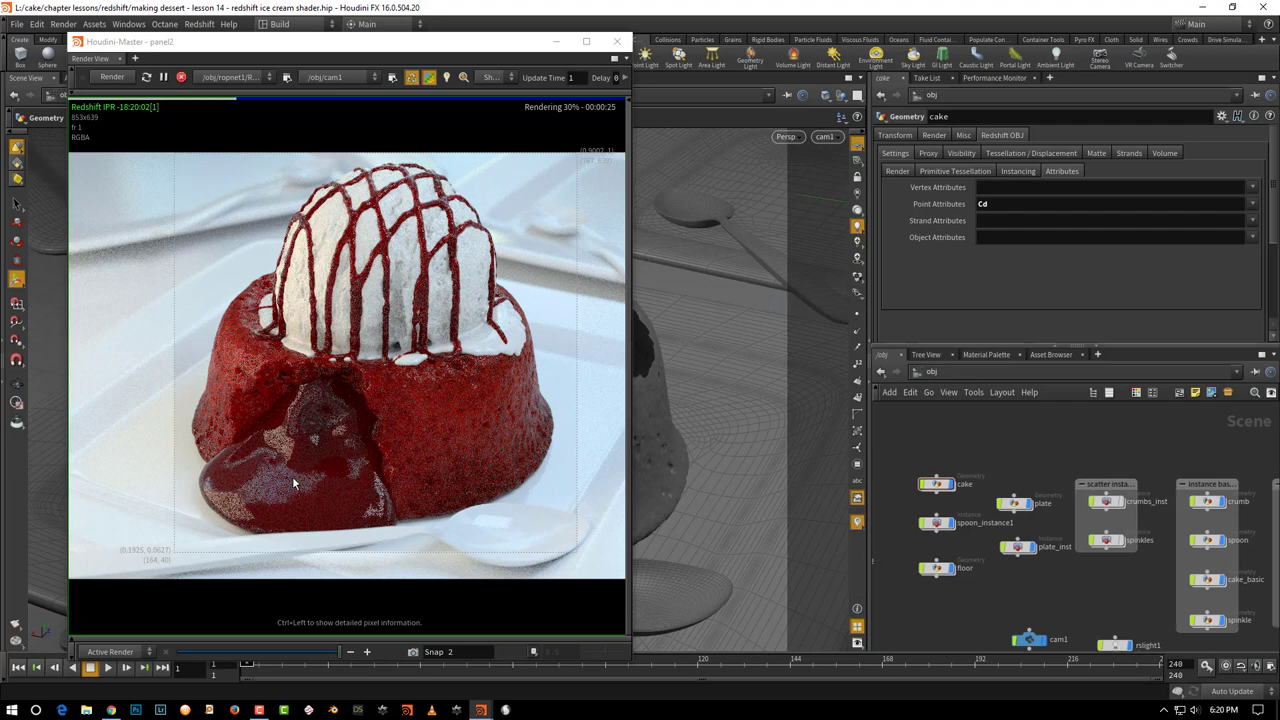
middle_drag(979, 618, 944, 535)
click(1008, 552)
double_click(1008, 552)
double_click(1005, 556)
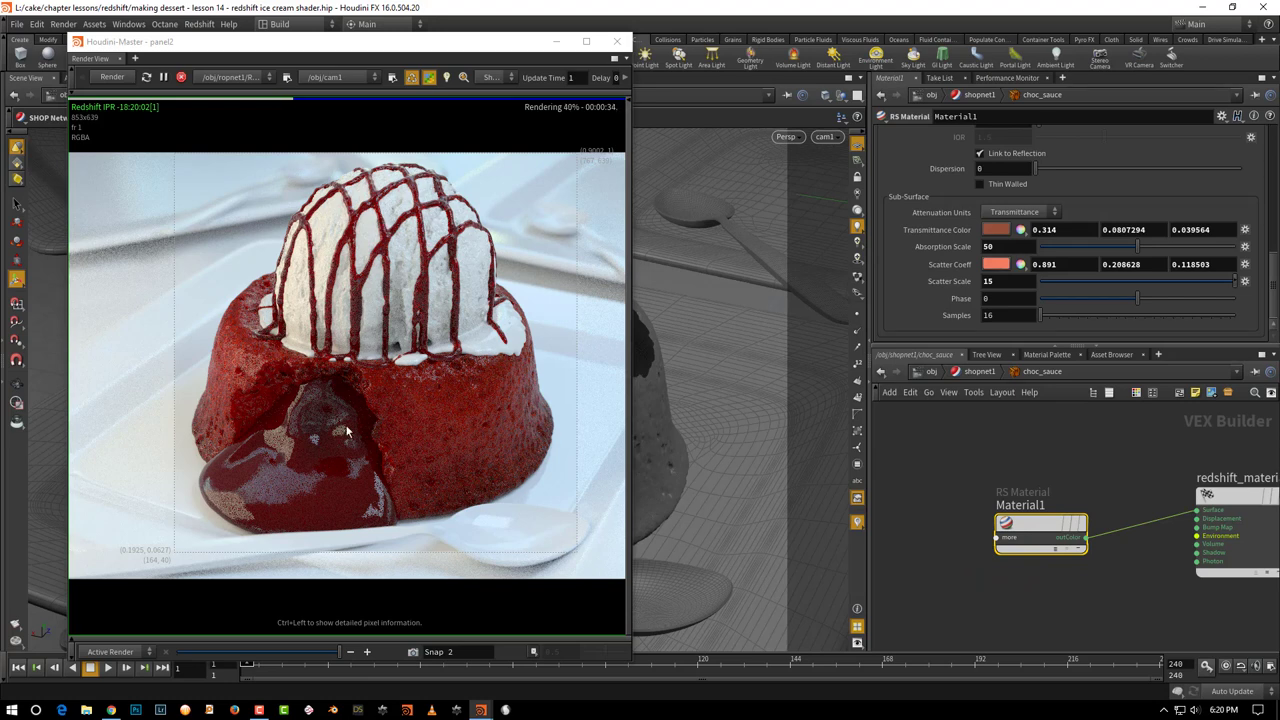
Set the sauce's transmittance colour saturation to 0.87.
click(1000, 230)
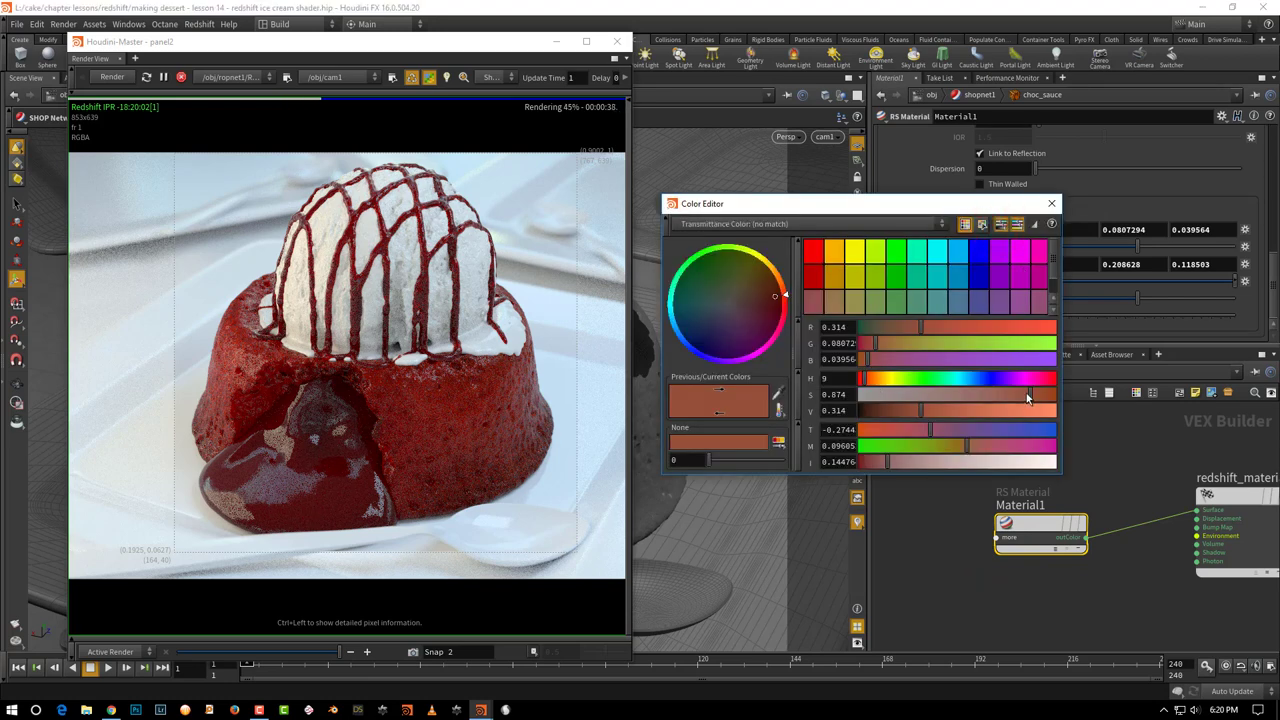
drag(1026, 393, 938, 409)
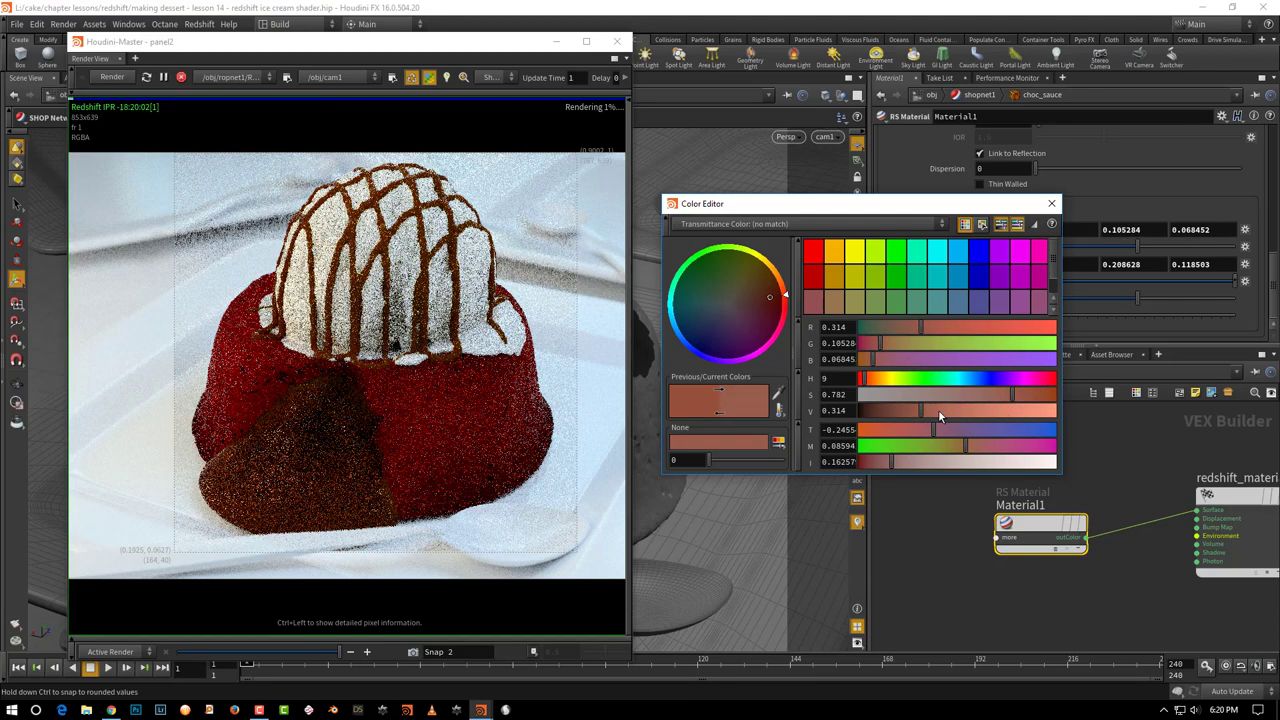
click(1024, 397)
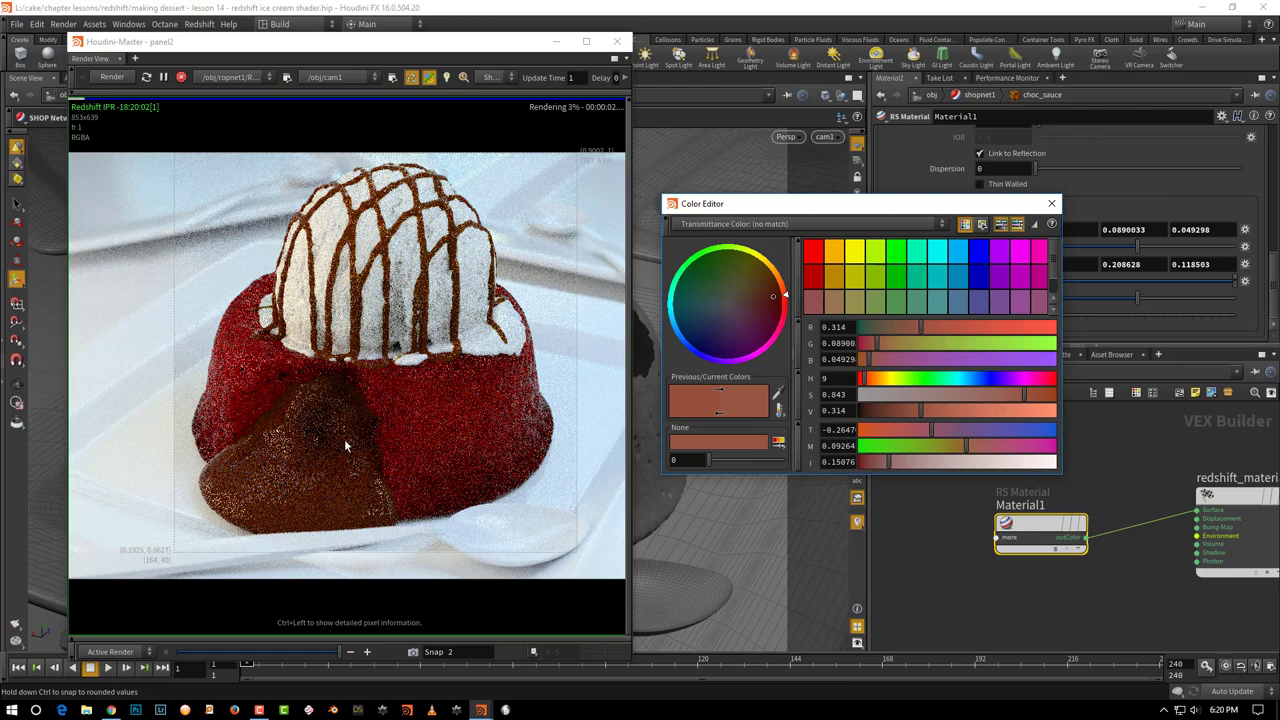
click(1034, 396)
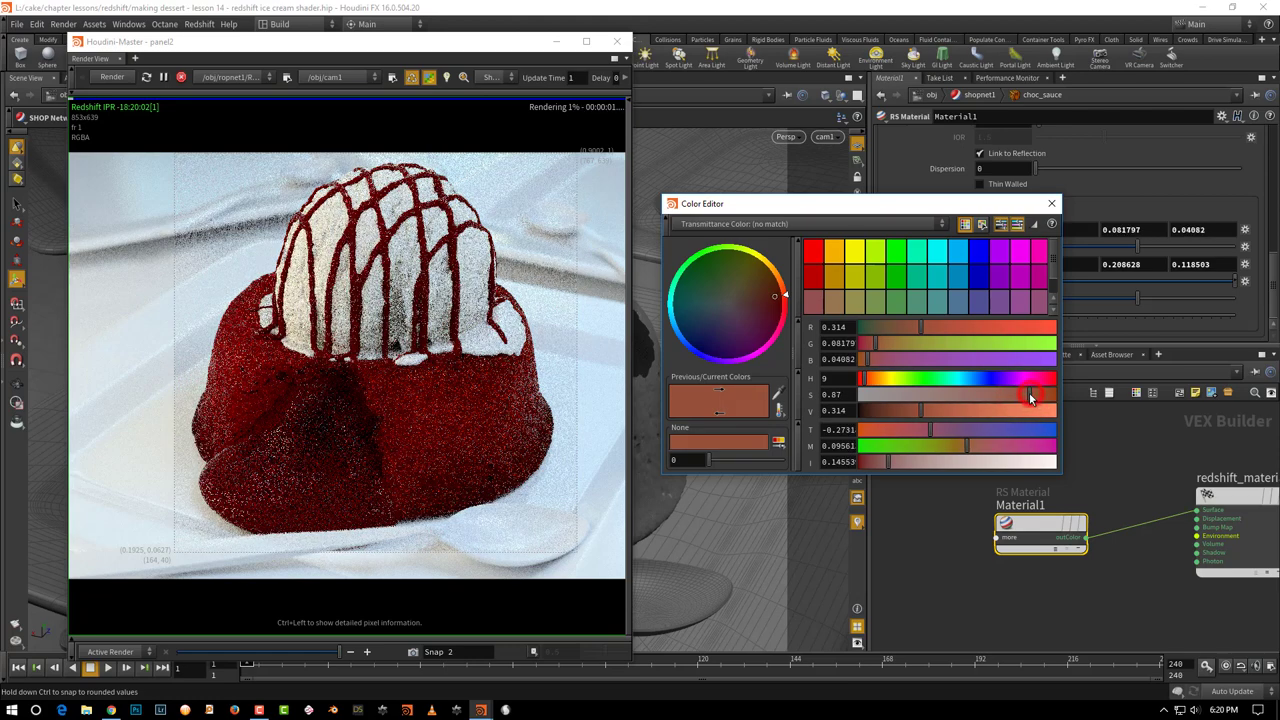
click(1031, 396)
Darken the transmittance colour's value to 0.307, giving 0.307, 0.0799735, 0.03991.
click(930, 410)
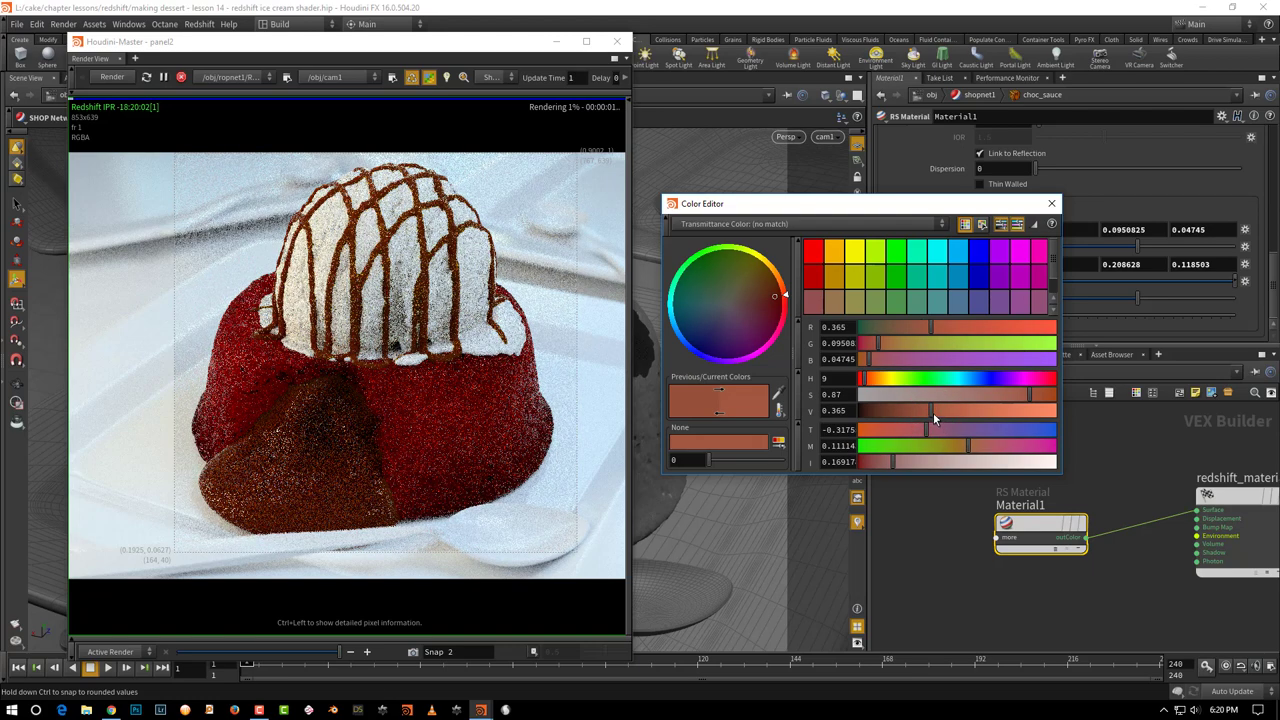
drag(932, 411, 924, 411)
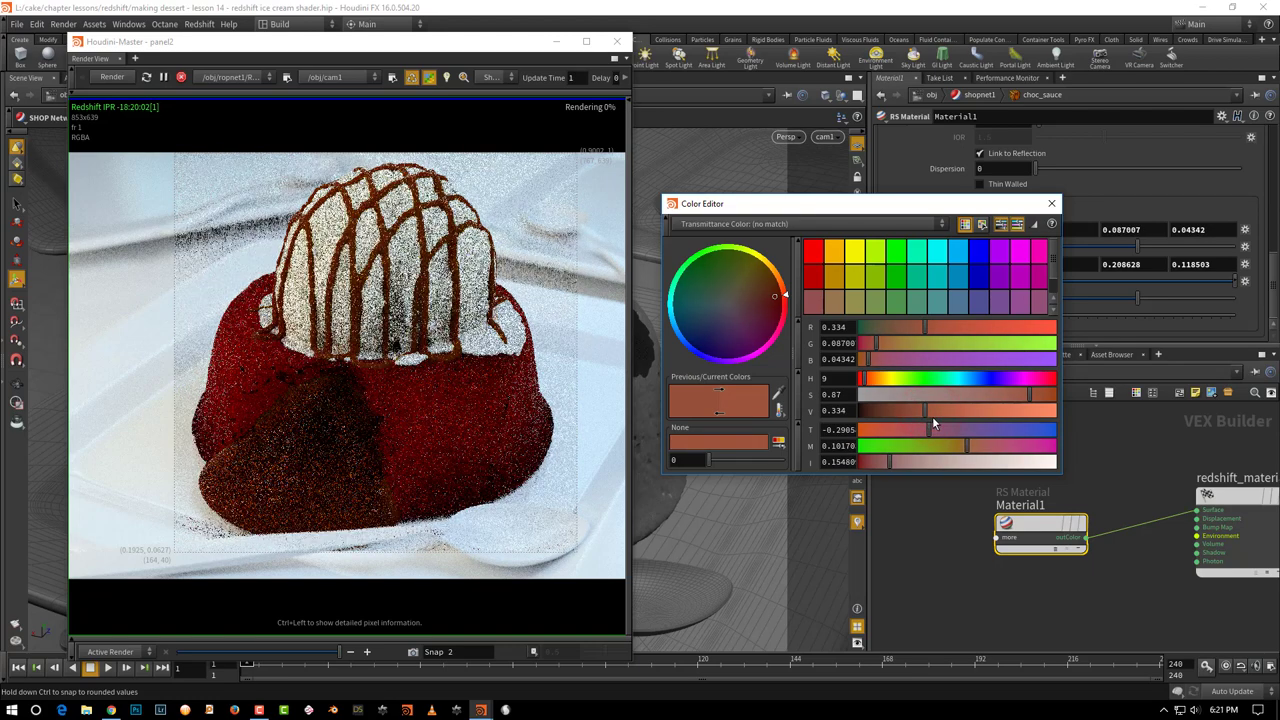
click(921, 410)
click(919, 412)
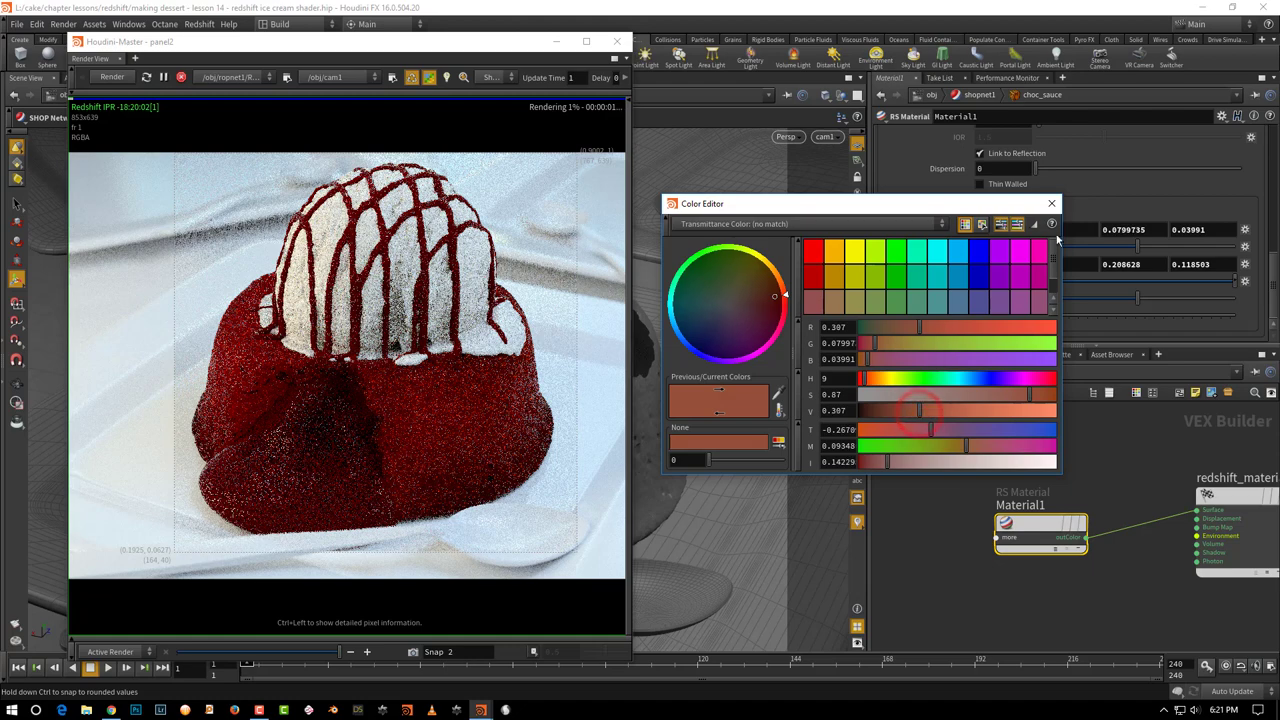
click(1051, 203)
double_click(995, 282)
Try scatter scale 25, settle on 10, and set the scattering phase to -0.26.
text(25)
key(Return)
double_click(1005, 283)
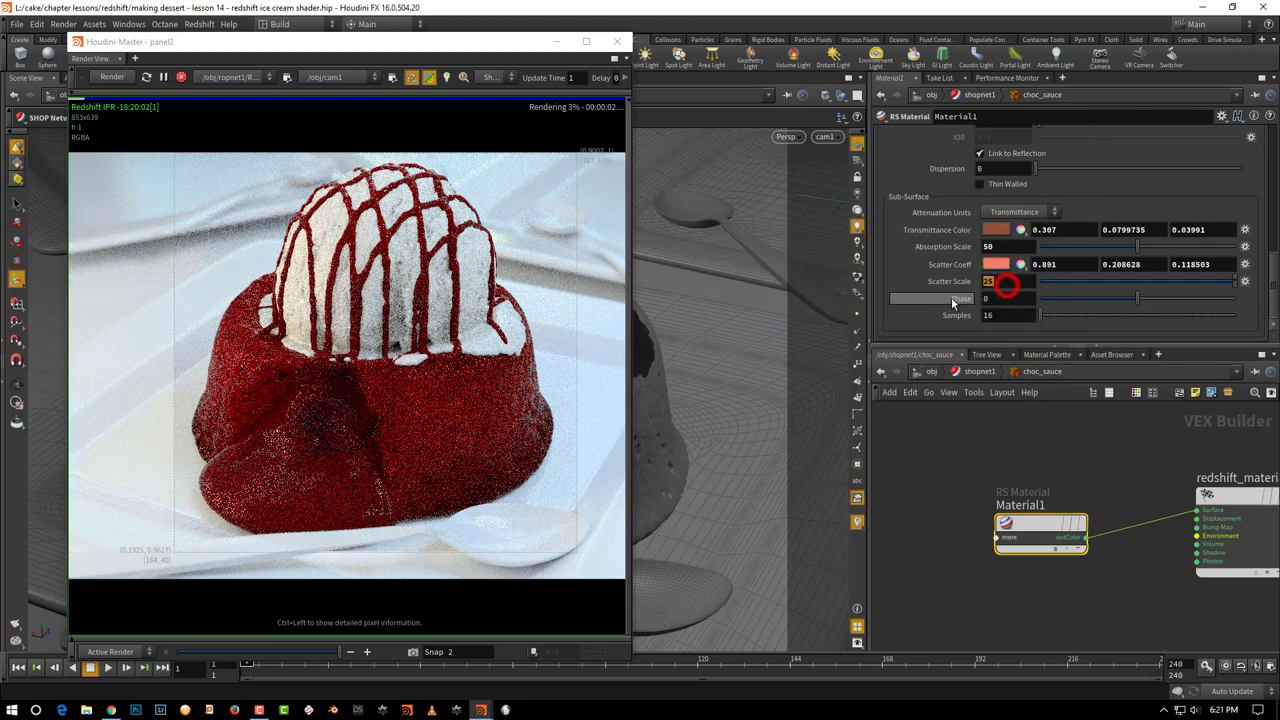
text(10)
key(Return)
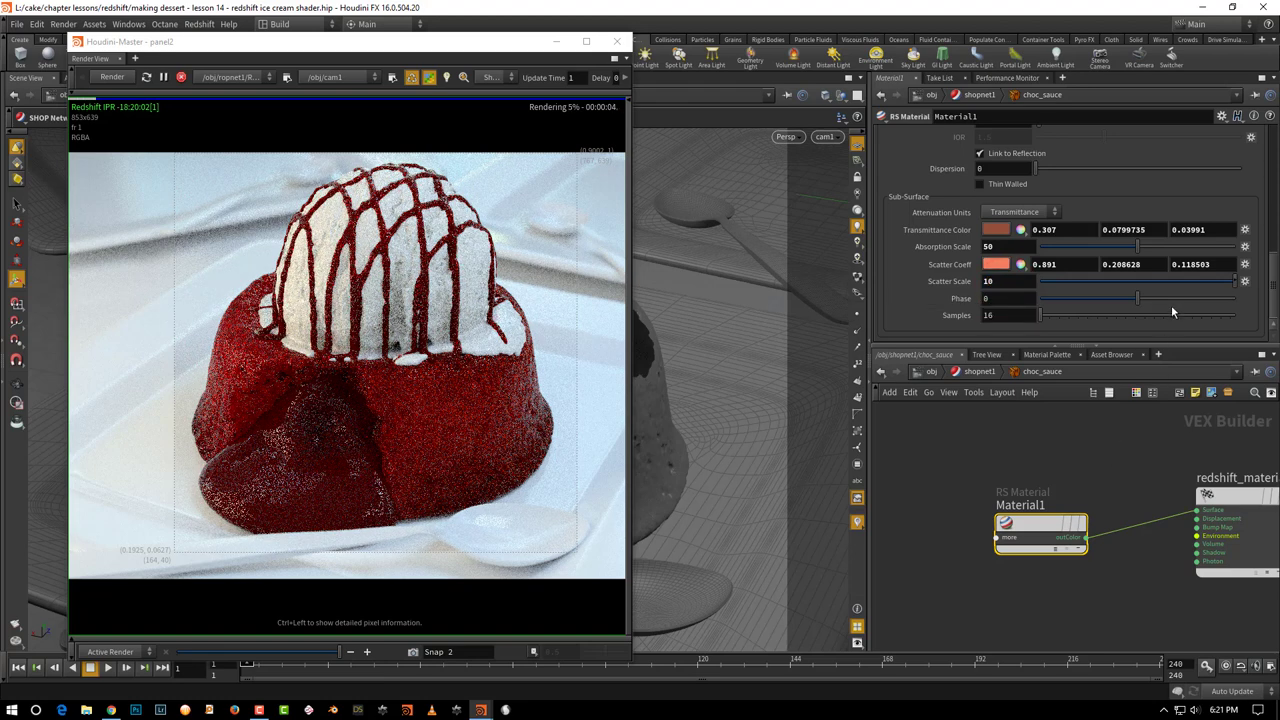
drag(1118, 302, 1112, 300)
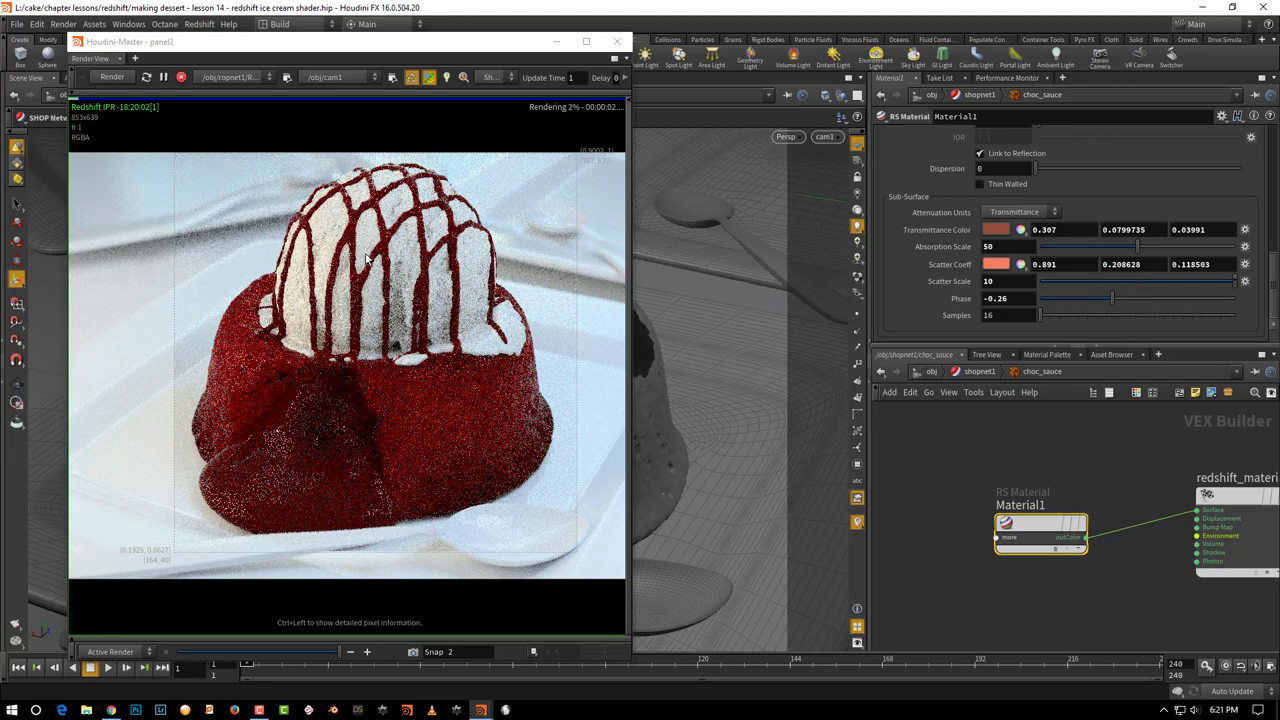
click(285, 172)
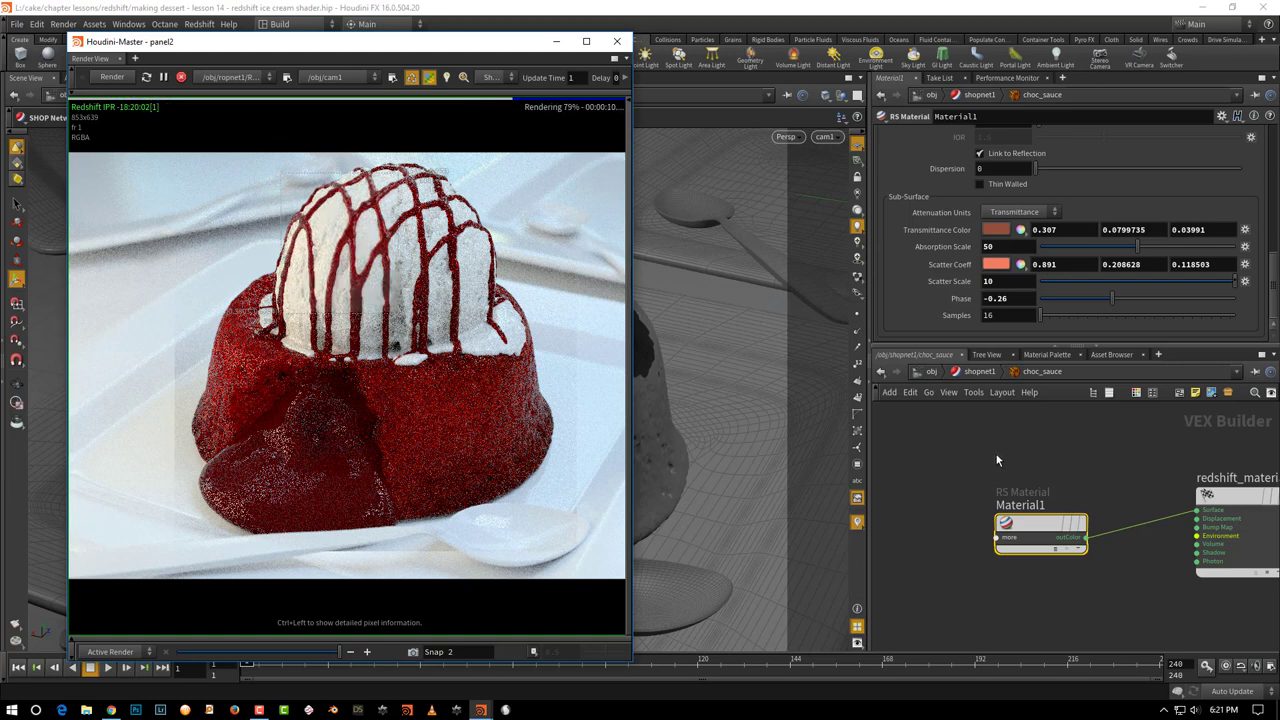
Restrict the render region to the cake and bring up cam1's settings.
drag(201, 350, 389, 548)
click(928, 371)
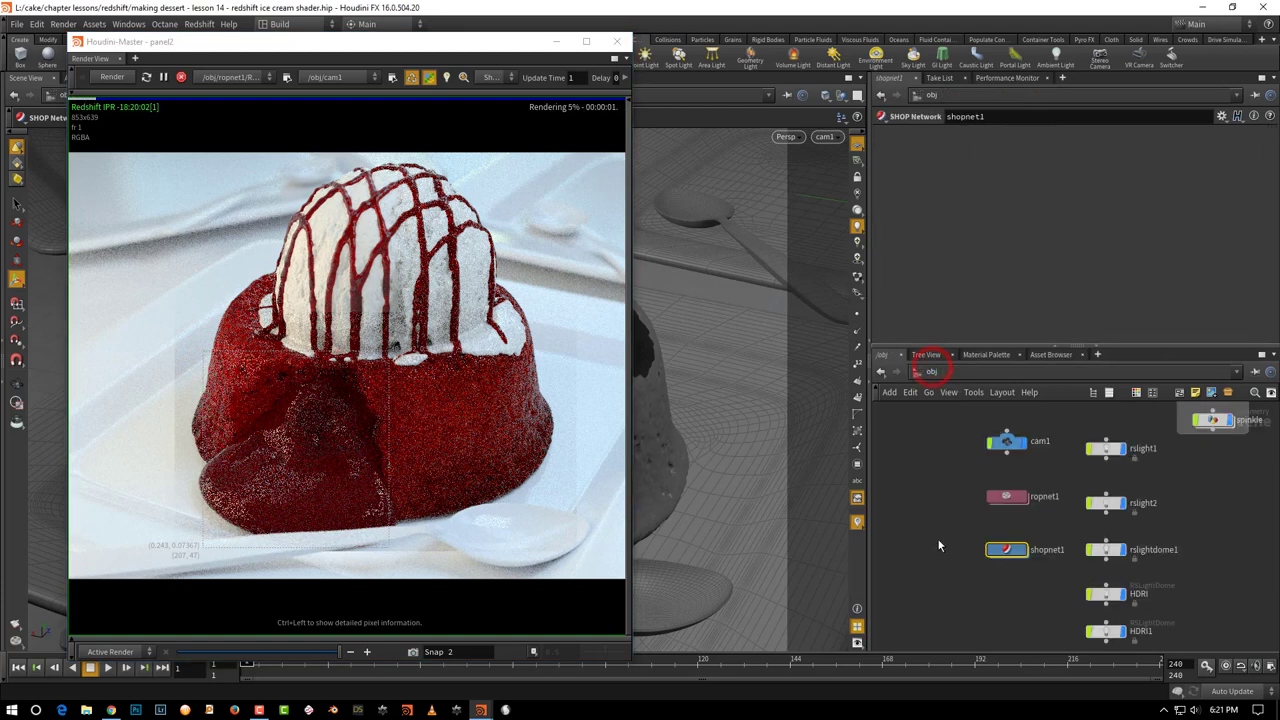
drag(1046, 540, 1046, 540)
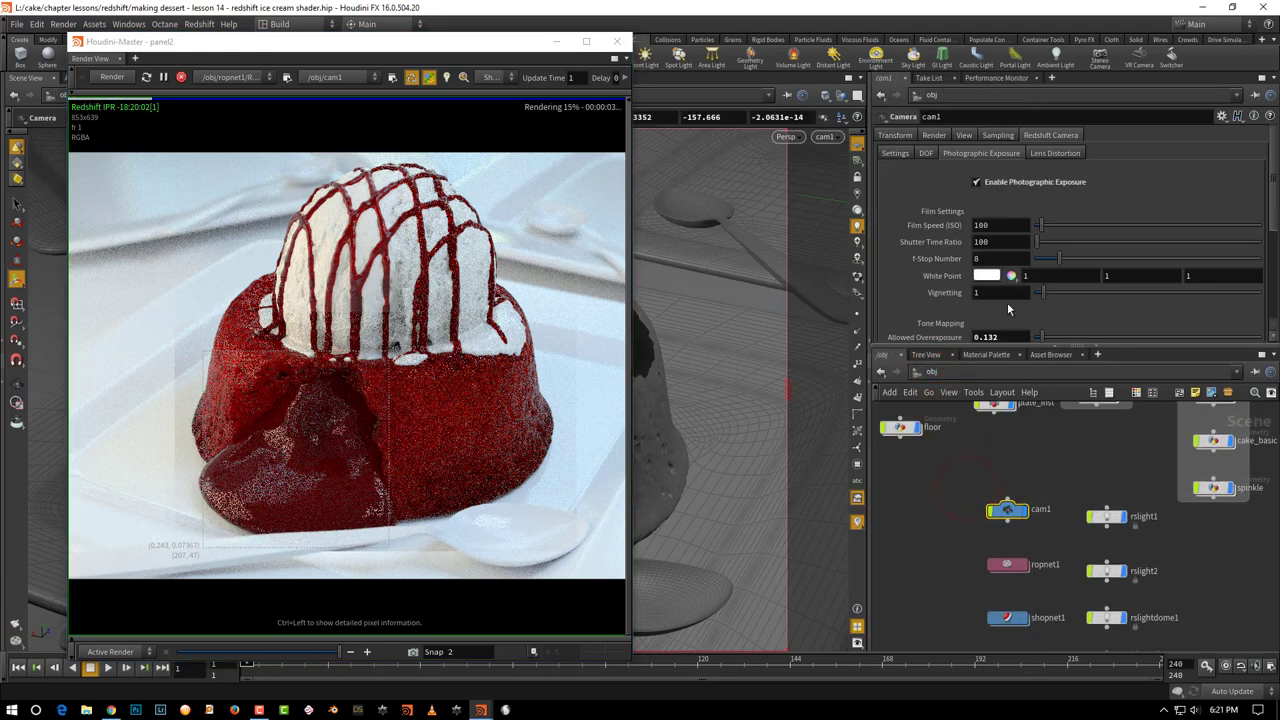
drag(988, 345, 1000, 447)
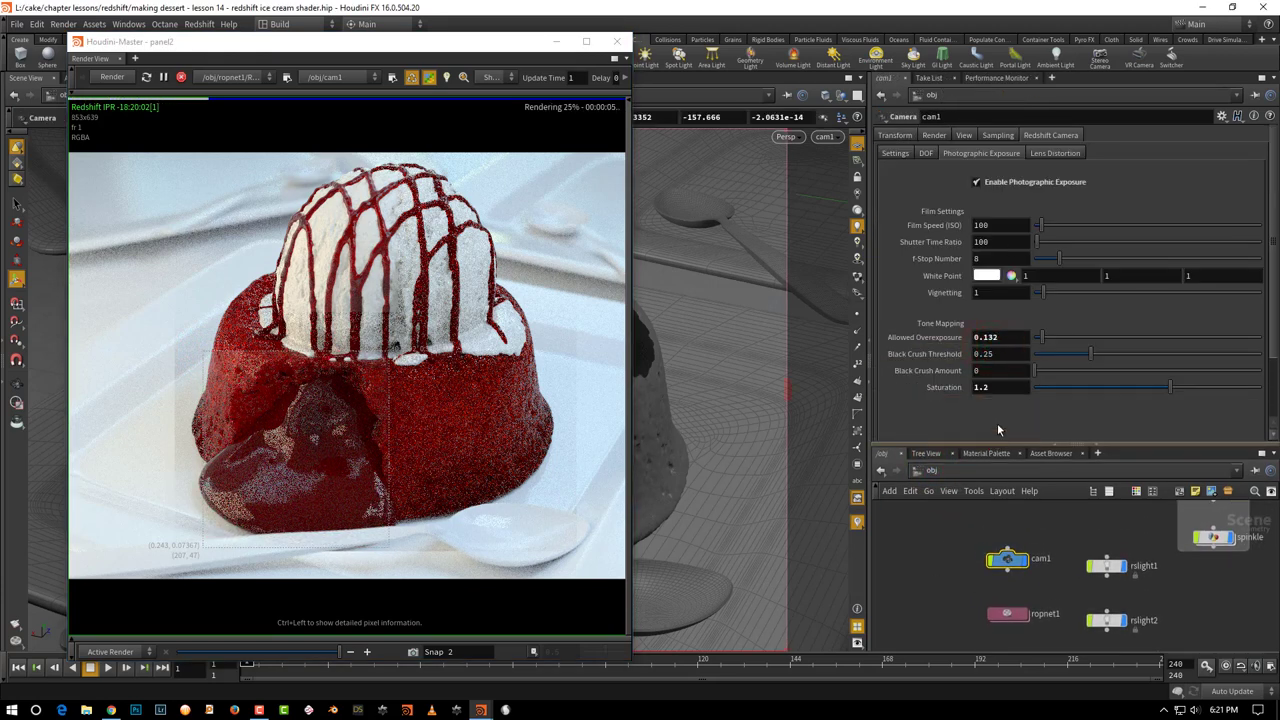
Set cam1's photographic exposure saturation to 1, fine-tuned to 0.994.
double_click(988, 387)
text(1)
key(Return)
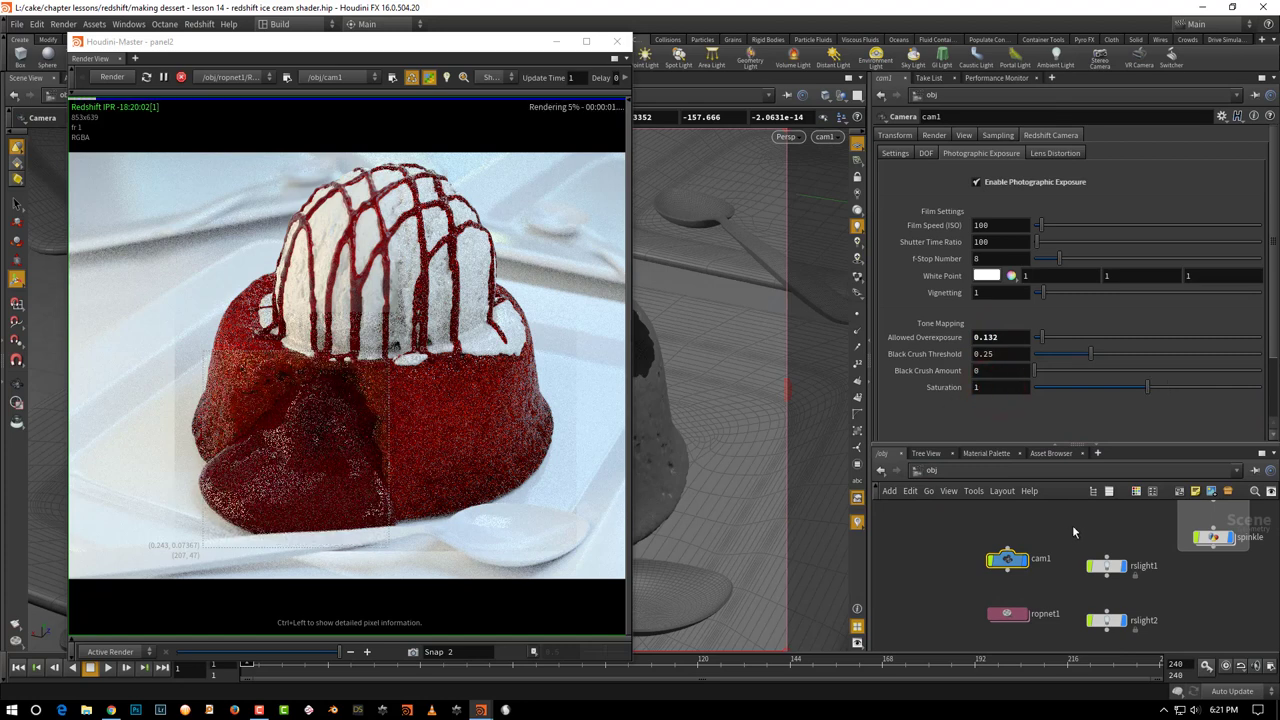
mouse_move(1147, 387)
mouse_down()
mouse_move(1207, 387)
mouse_move(1148, 403)
mouse_up()
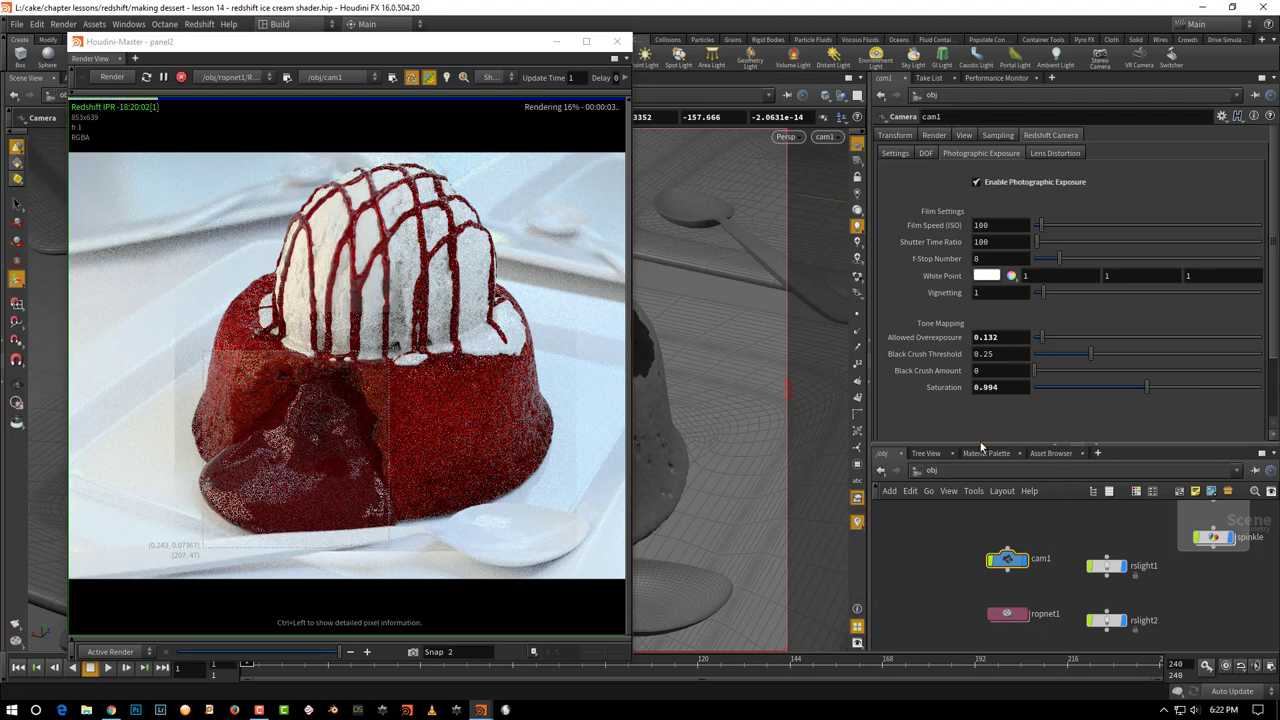
drag(982, 447, 982, 342)
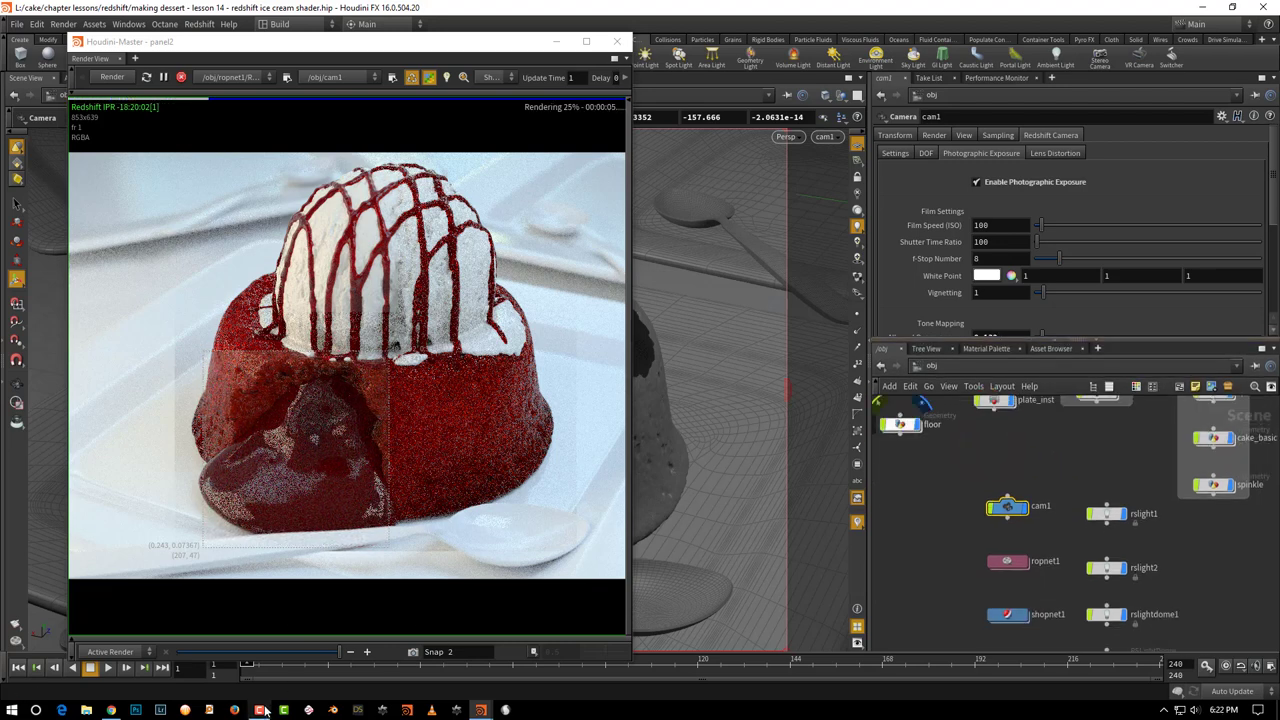
middle_drag(941, 589, 952, 518)
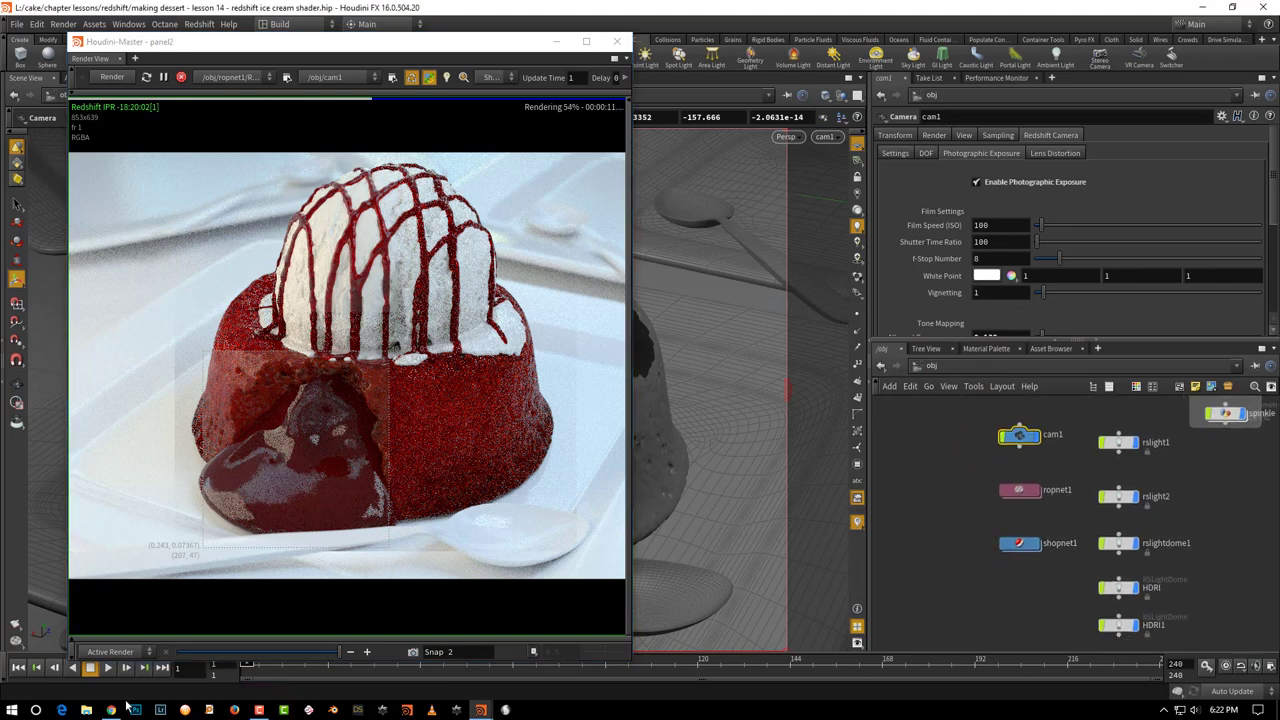
Preview the glossy chocolate sauce spoon reference photo in Google Images, then return to Houdini.
click(111, 709)
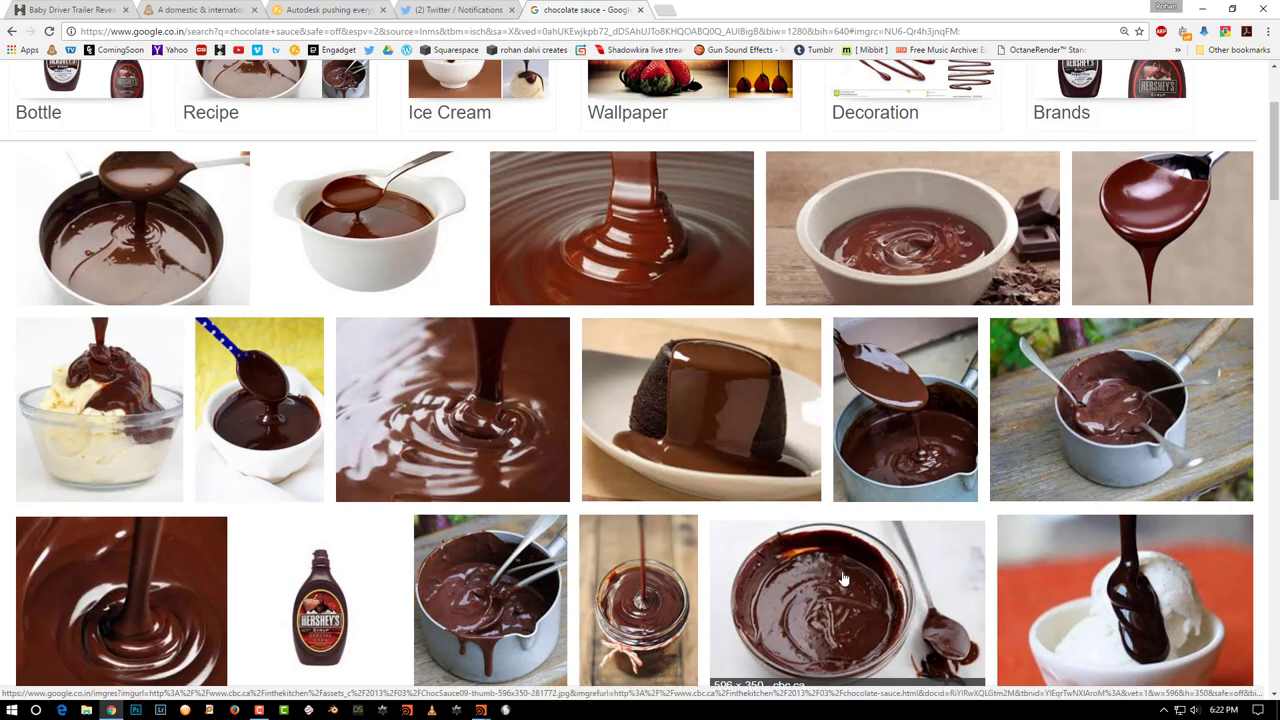
click(1166, 250)
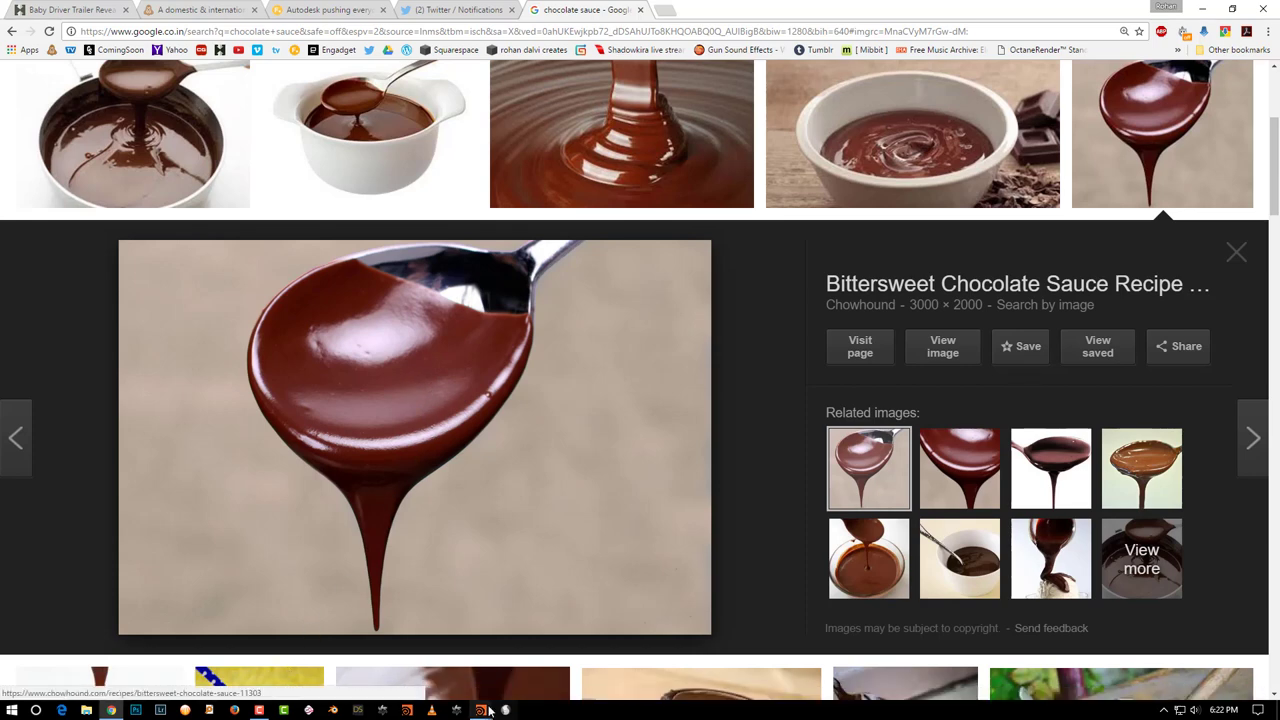
mouse_move(487, 710)
click(580, 649)
middle_drag(1039, 607, 992, 573)
Add an RS Noise node inside the choc_sauce material network.
double_click(990, 553)
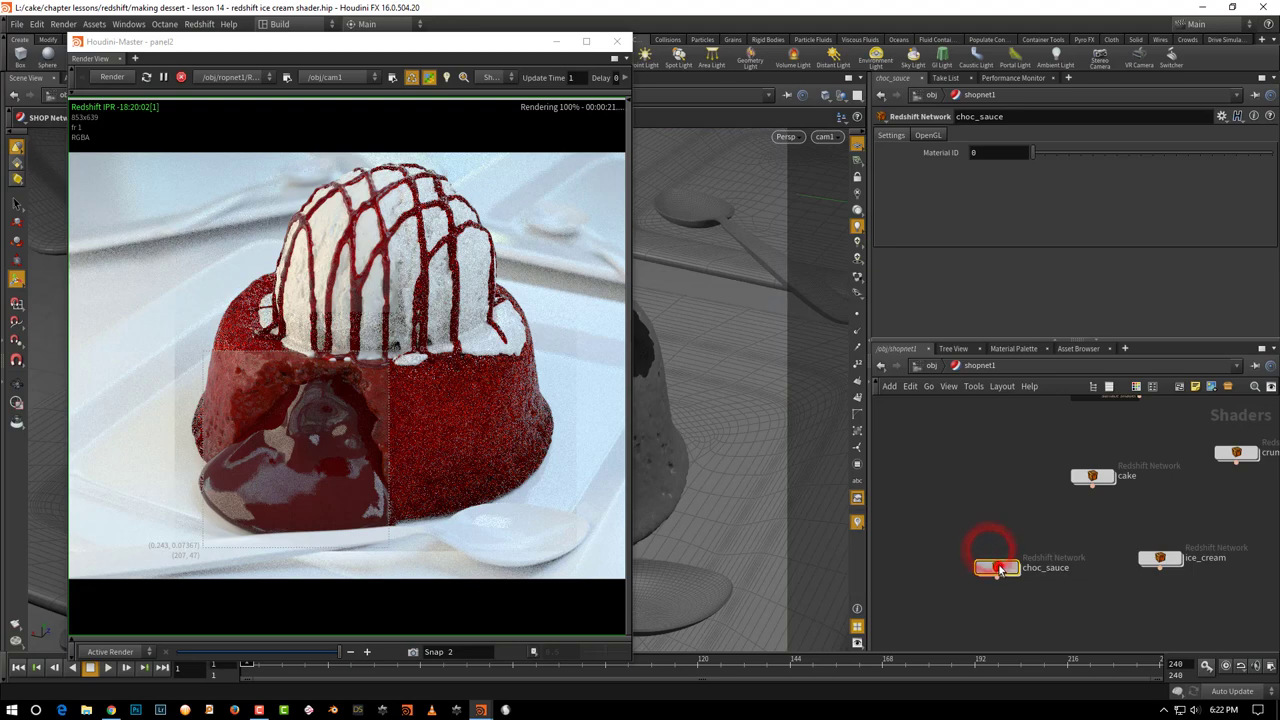
double_click(988, 548)
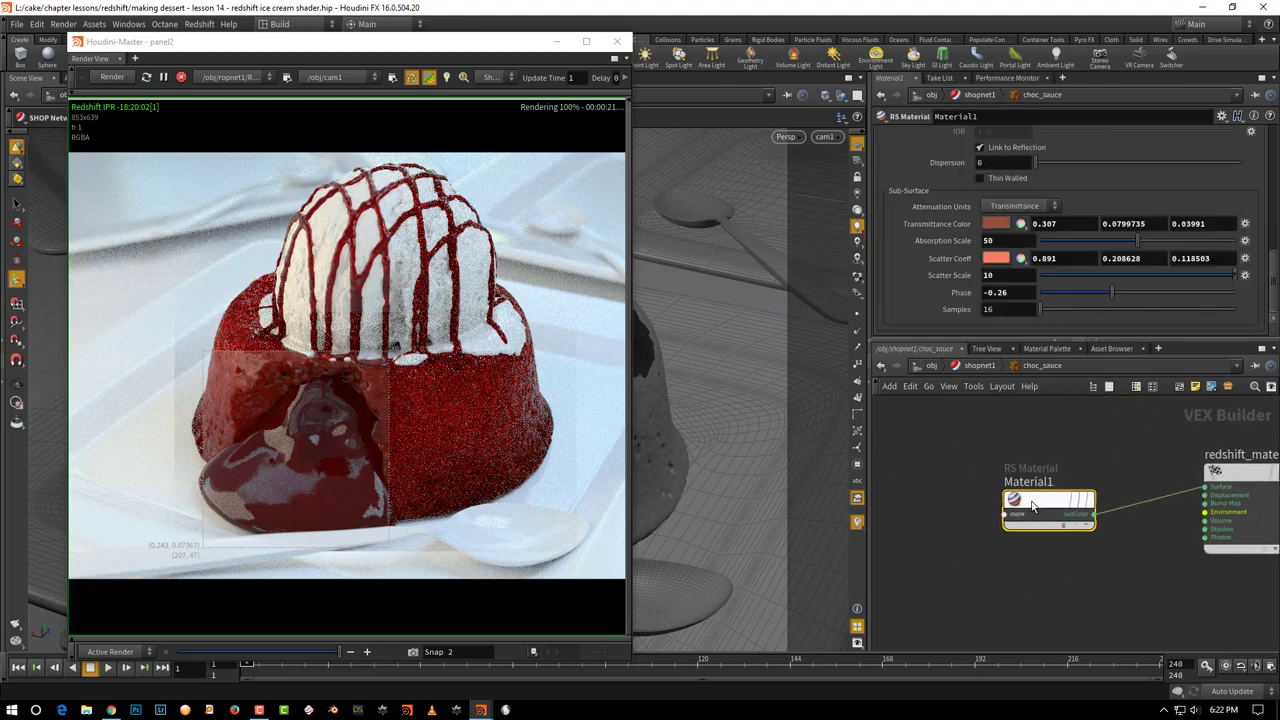
drag(1034, 499, 997, 428)
key(Tab)
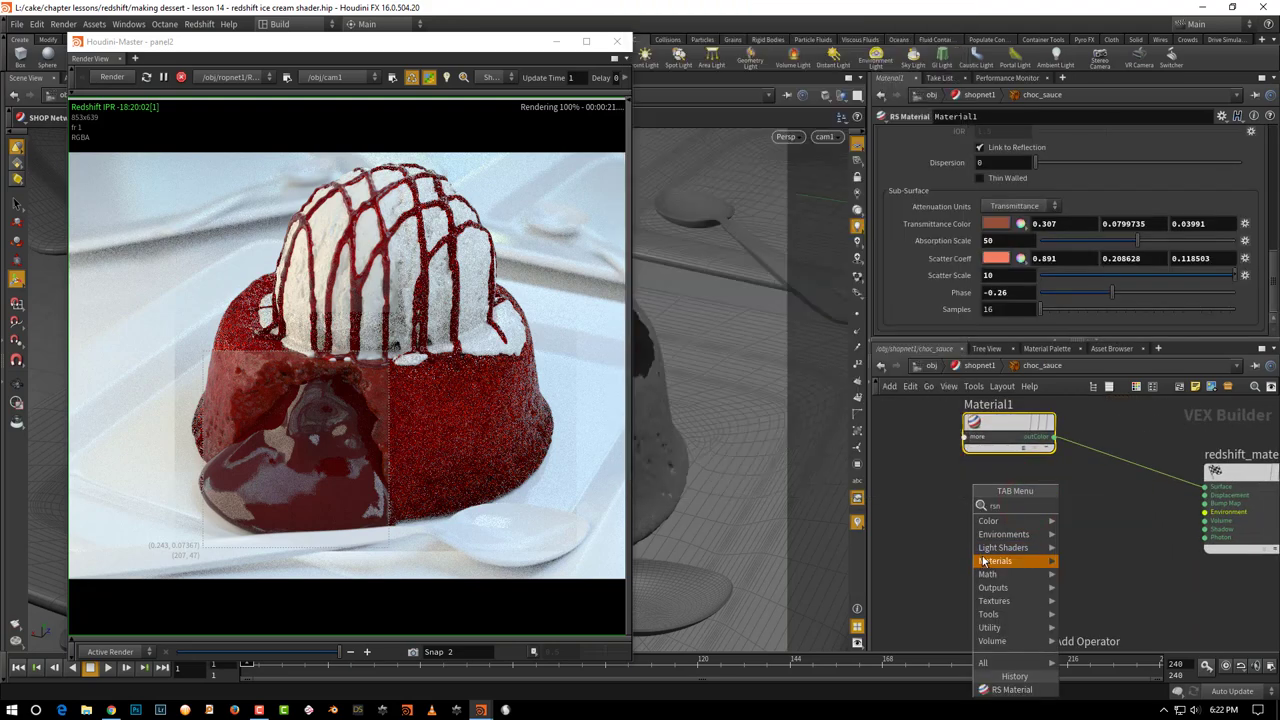
click(1077, 503)
click(920, 562)
Add an RS Bump Map node and wire RSNoise1's output into its Texture input.
key(Tab)
text(bump)
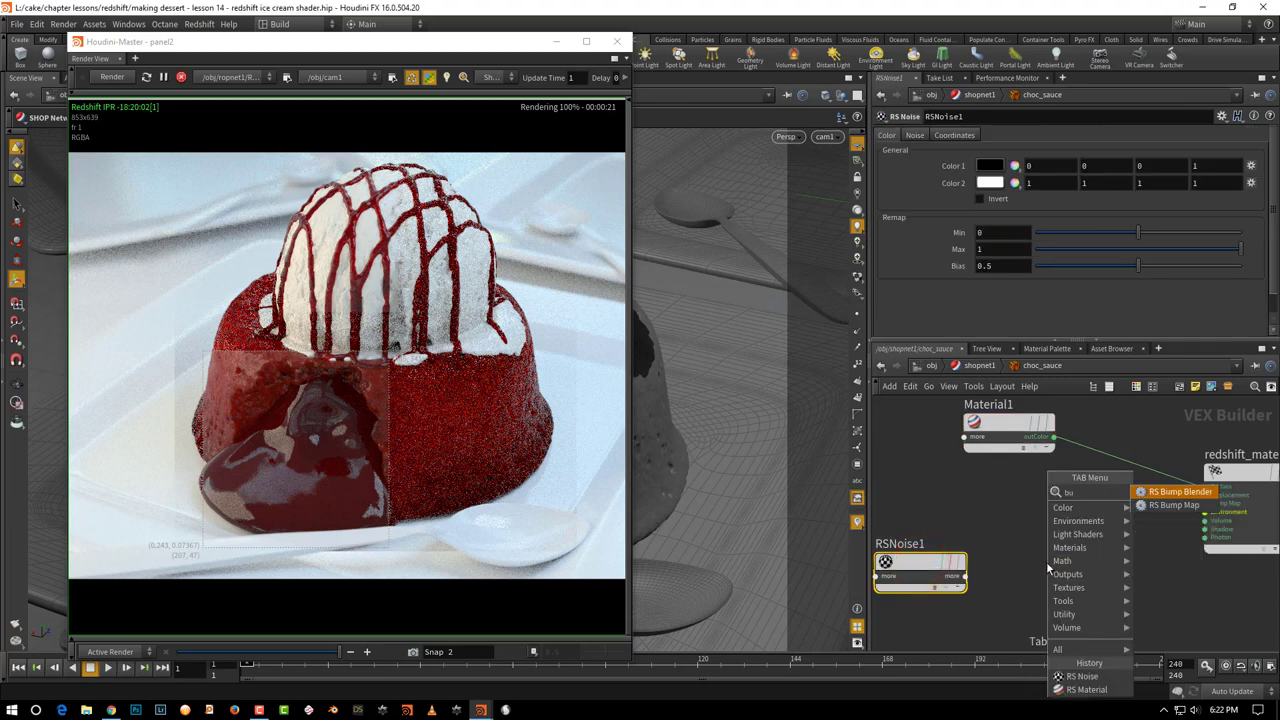
click(1174, 505)
click(1113, 585)
click(965, 577)
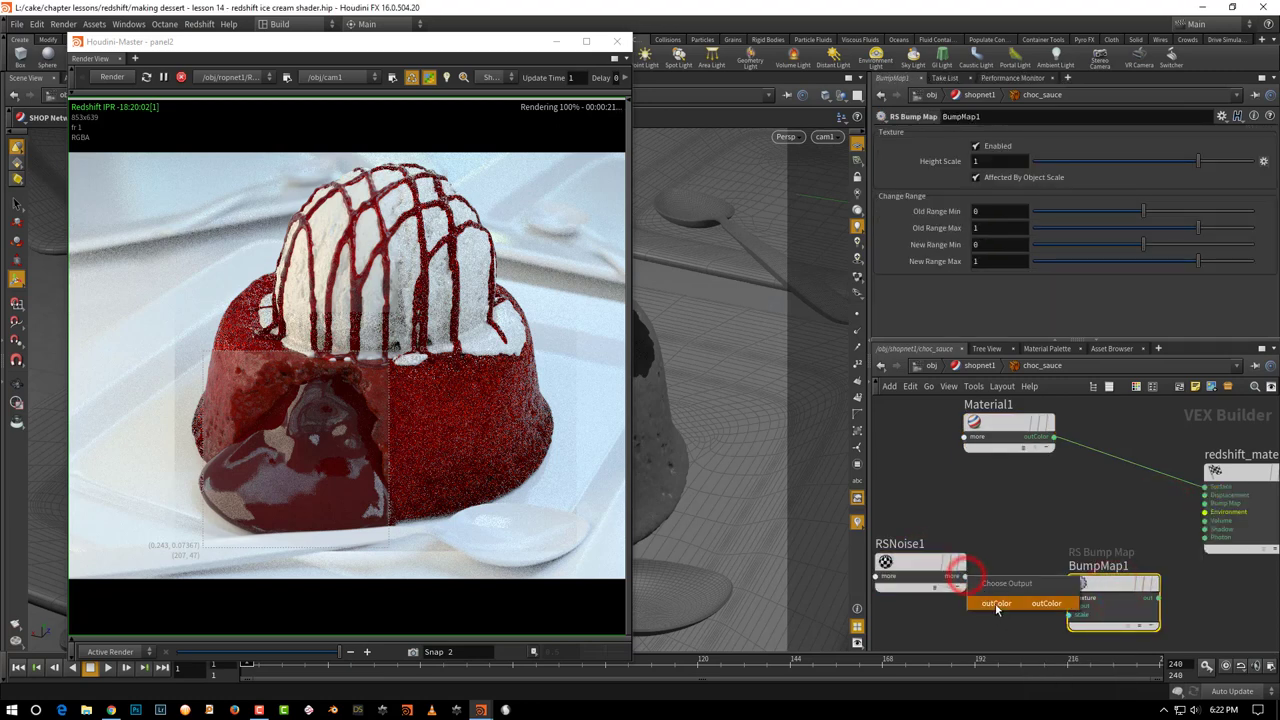
click(1049, 605)
Connect BumpMap1 to choc_sauce's bump input and review both nodes' settings.
drag(1110, 583, 1072, 583)
click(1120, 597)
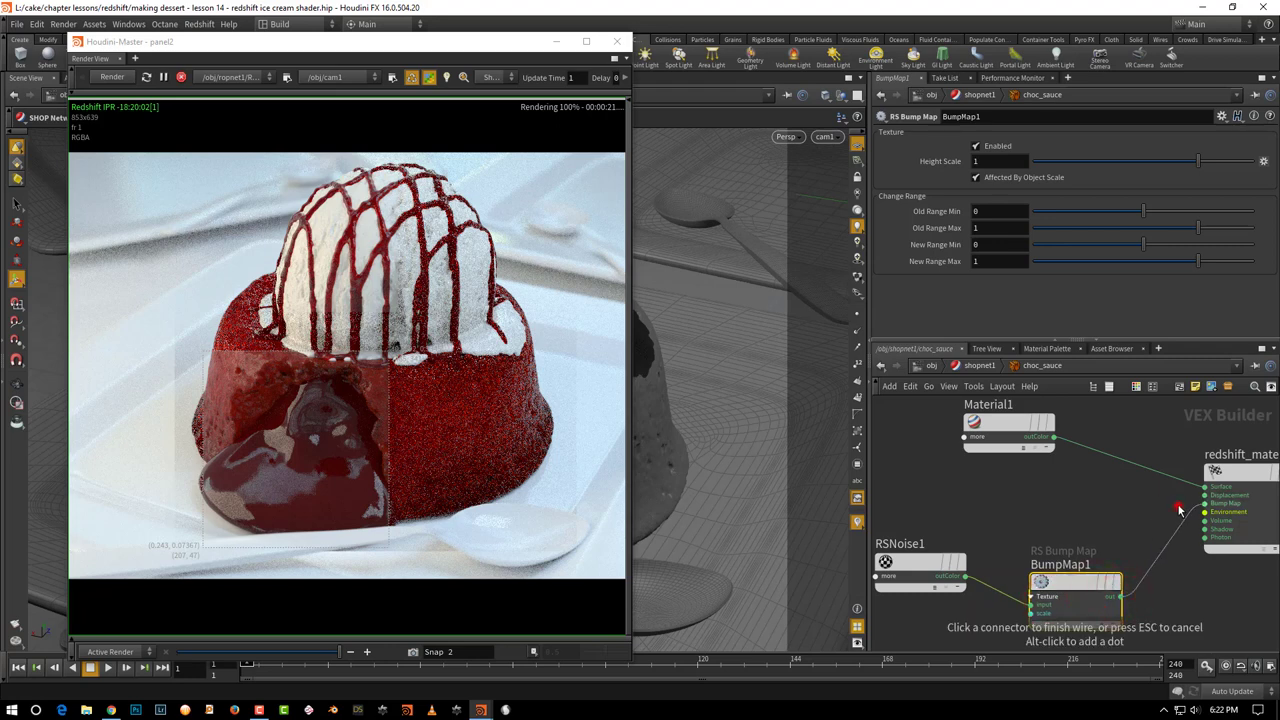
click(1176, 508)
drag(1057, 517, 1020, 572)
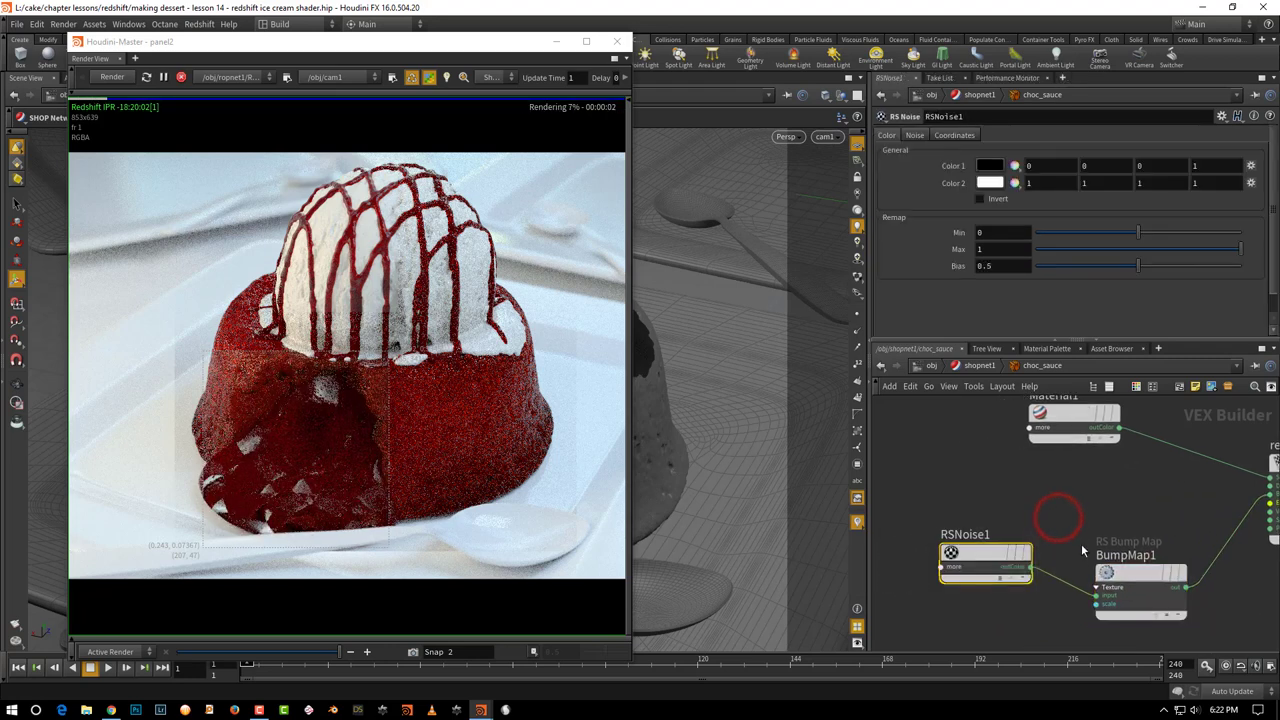
mouse_move(1075, 538)
mouse_down()
mouse_move(1188, 620)
mouse_move(1018, 568)
mouse_up()
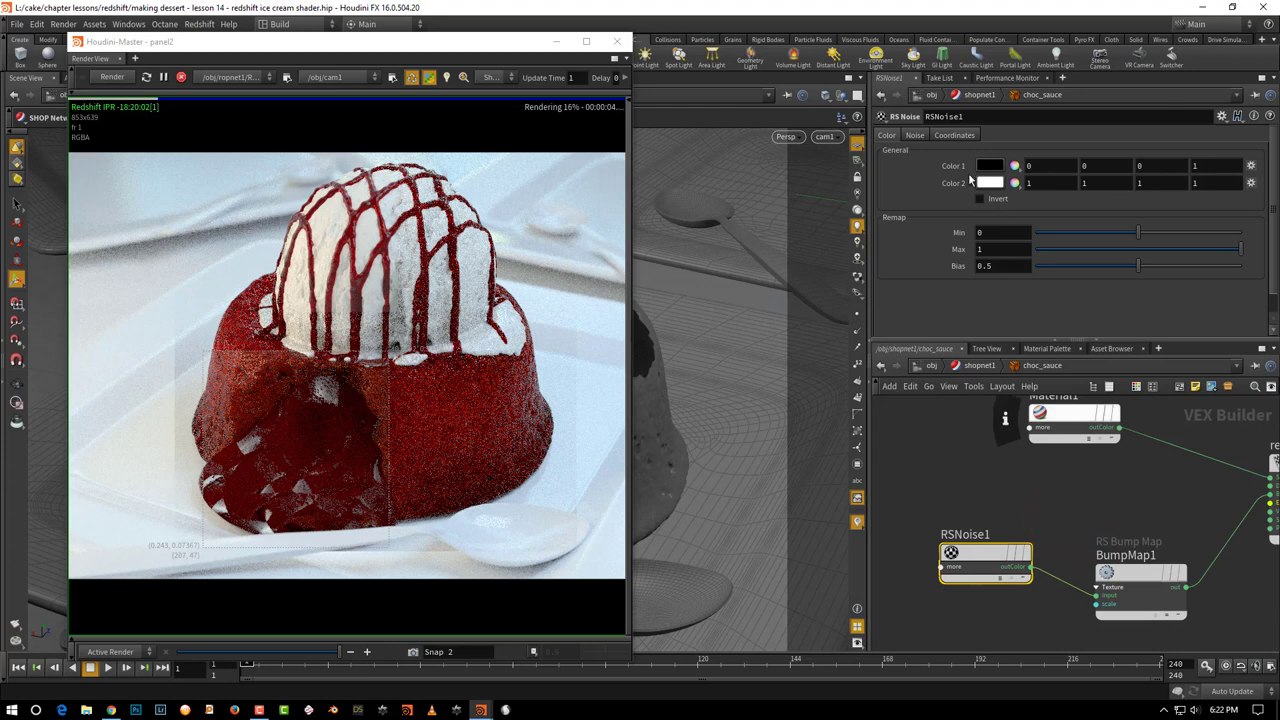
Switch the RSNoise1 noise type to Fractal and raise its complexity from 3 to 6.
click(915, 136)
click(1000, 165)
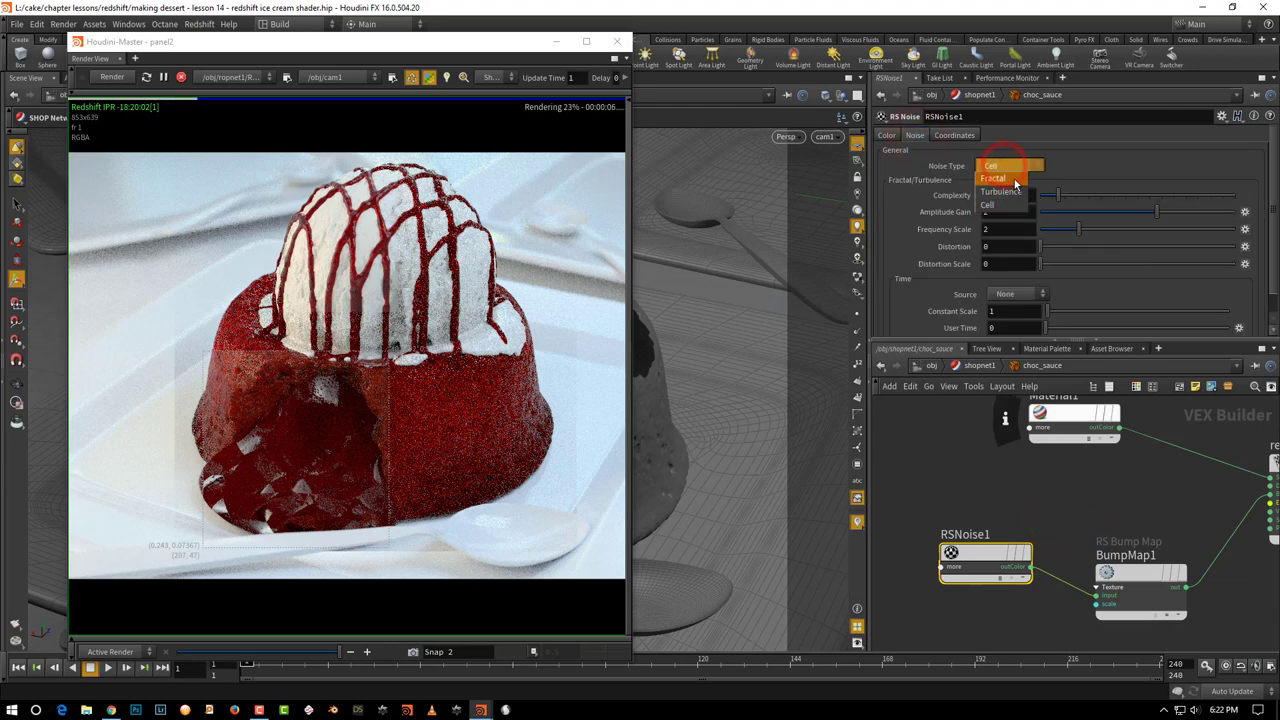
click(1010, 182)
drag(1058, 195, 1077, 200)
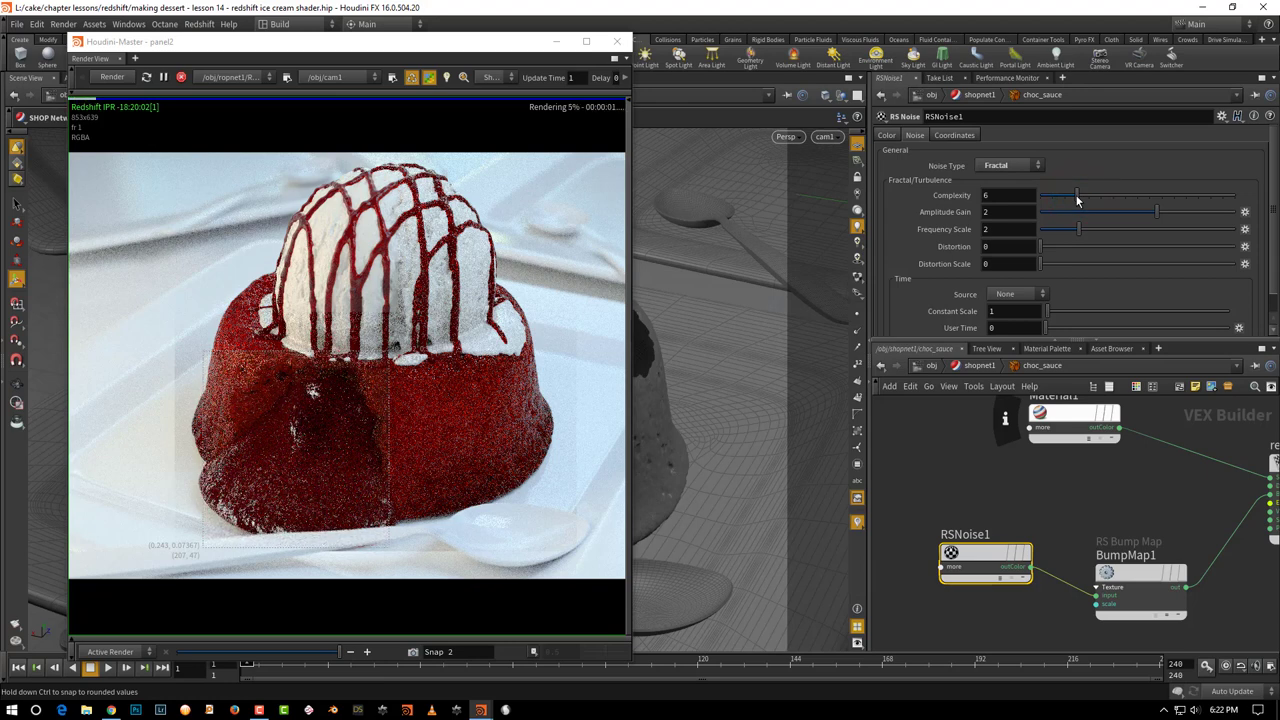
Set RSNoise1's Overall Scale to 50 in its coordinate settings.
click(965, 137)
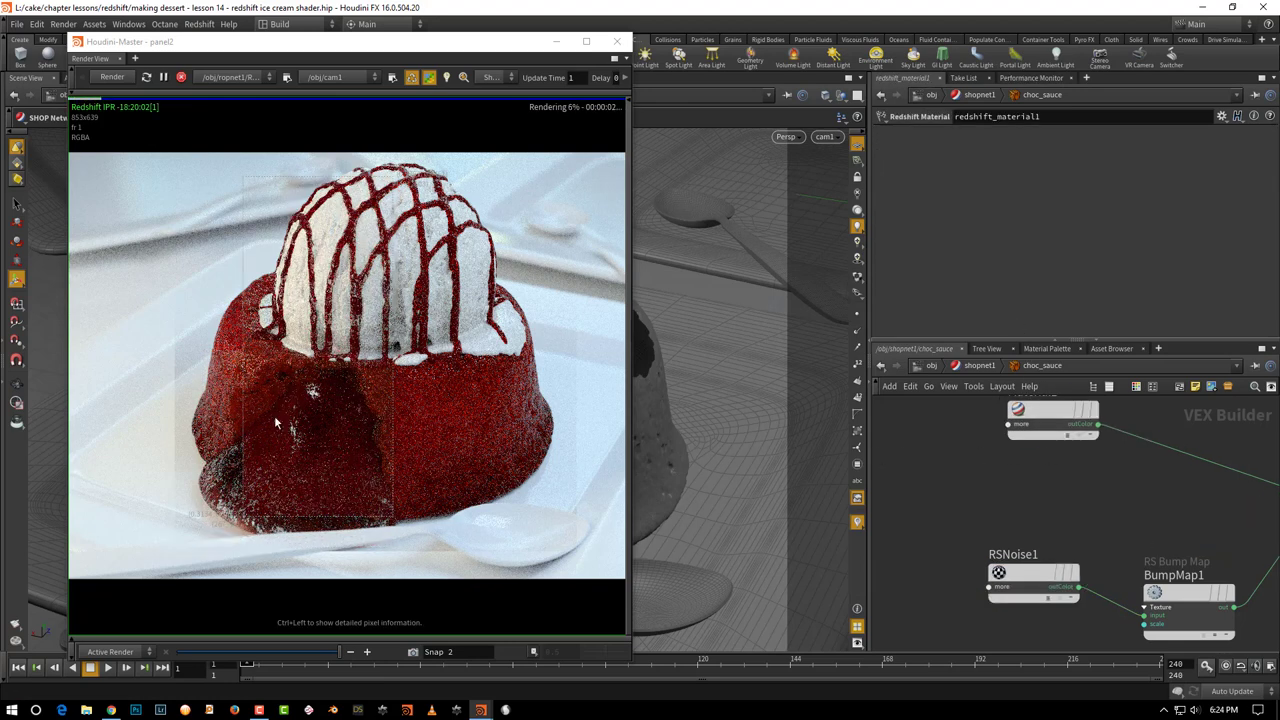
middle_drag(996, 617, 1012, 565)
drag(958, 488, 1013, 543)
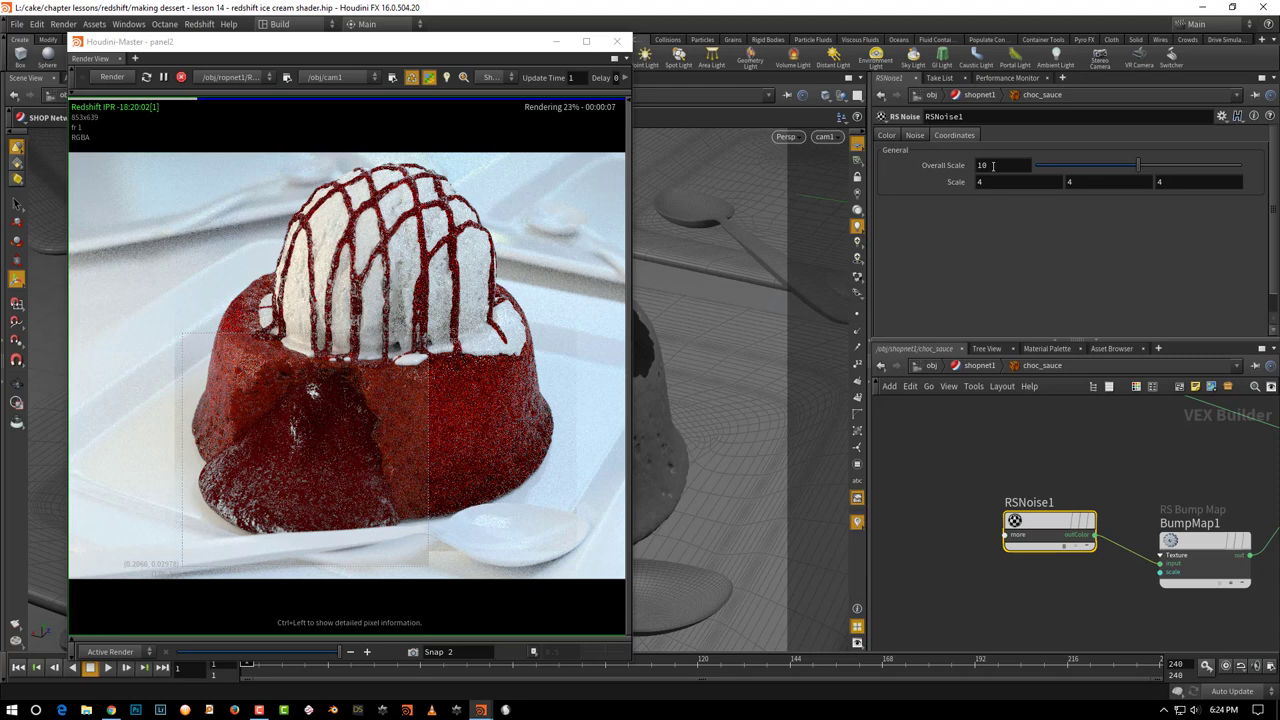
middle_drag(960, 163, 1000, 163)
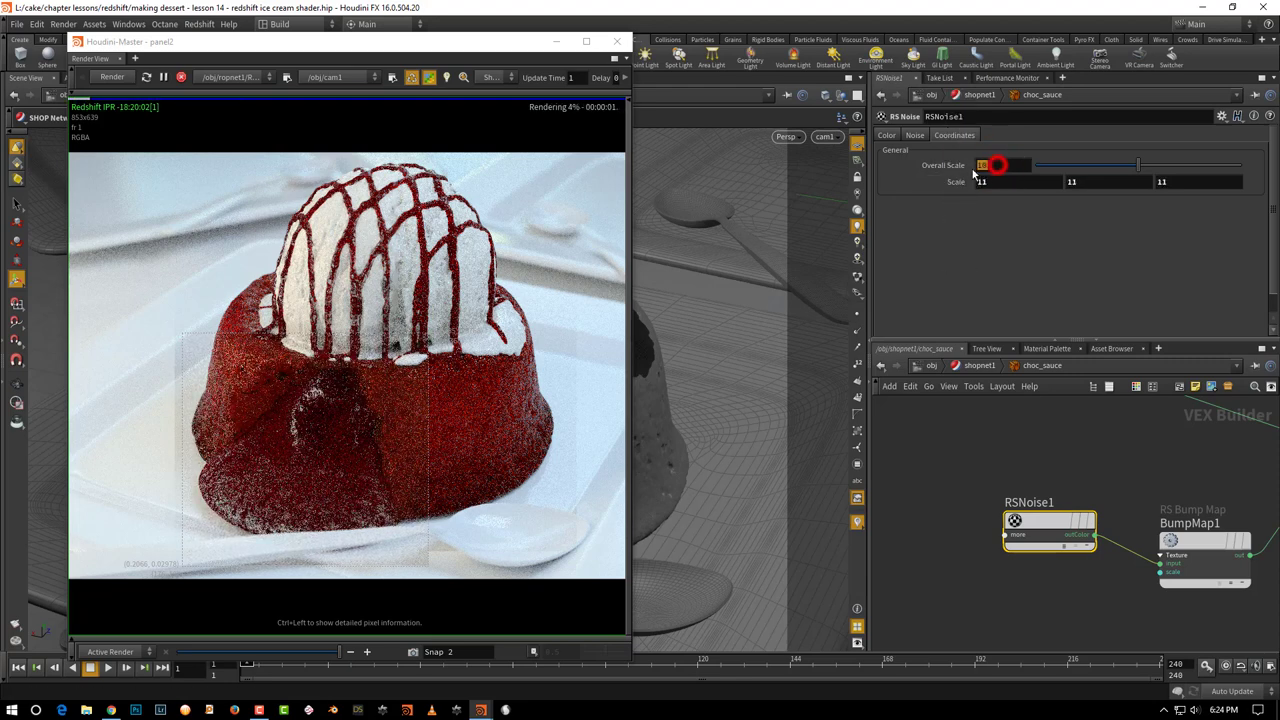
text(50)
key(Return)
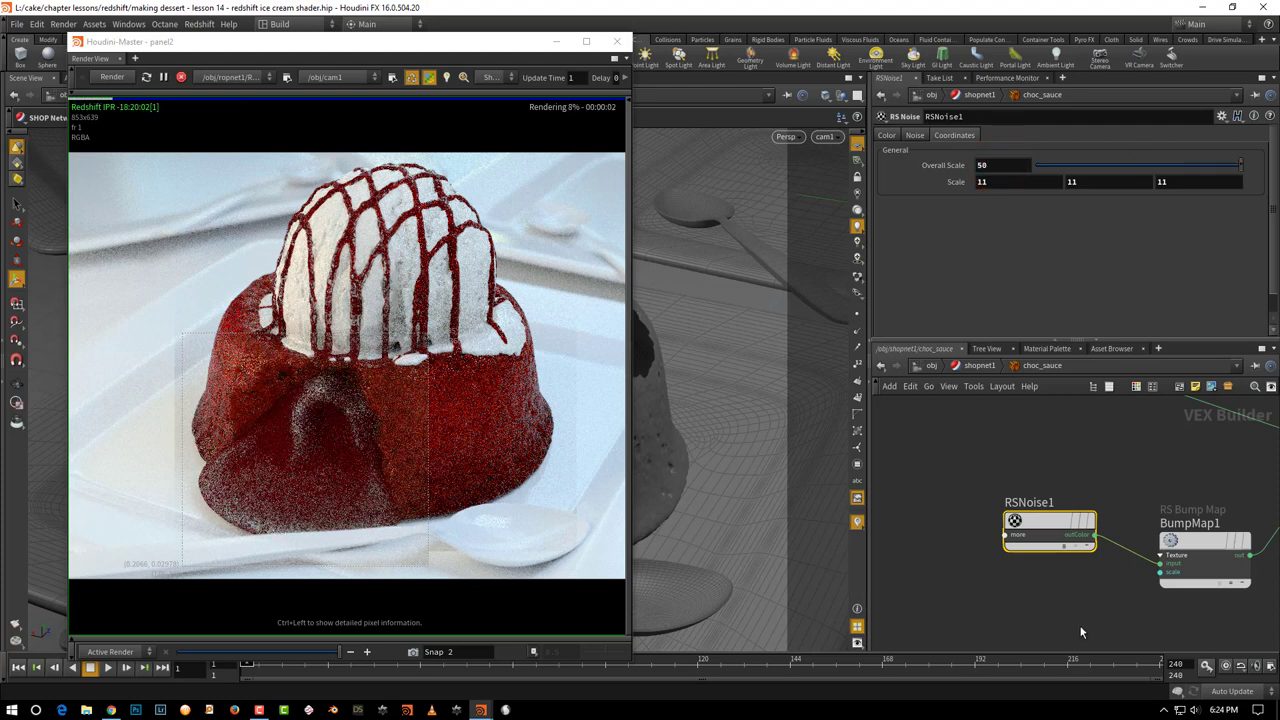
middle_drag(1076, 630, 957, 607)
drag(1027, 475, 1140, 572)
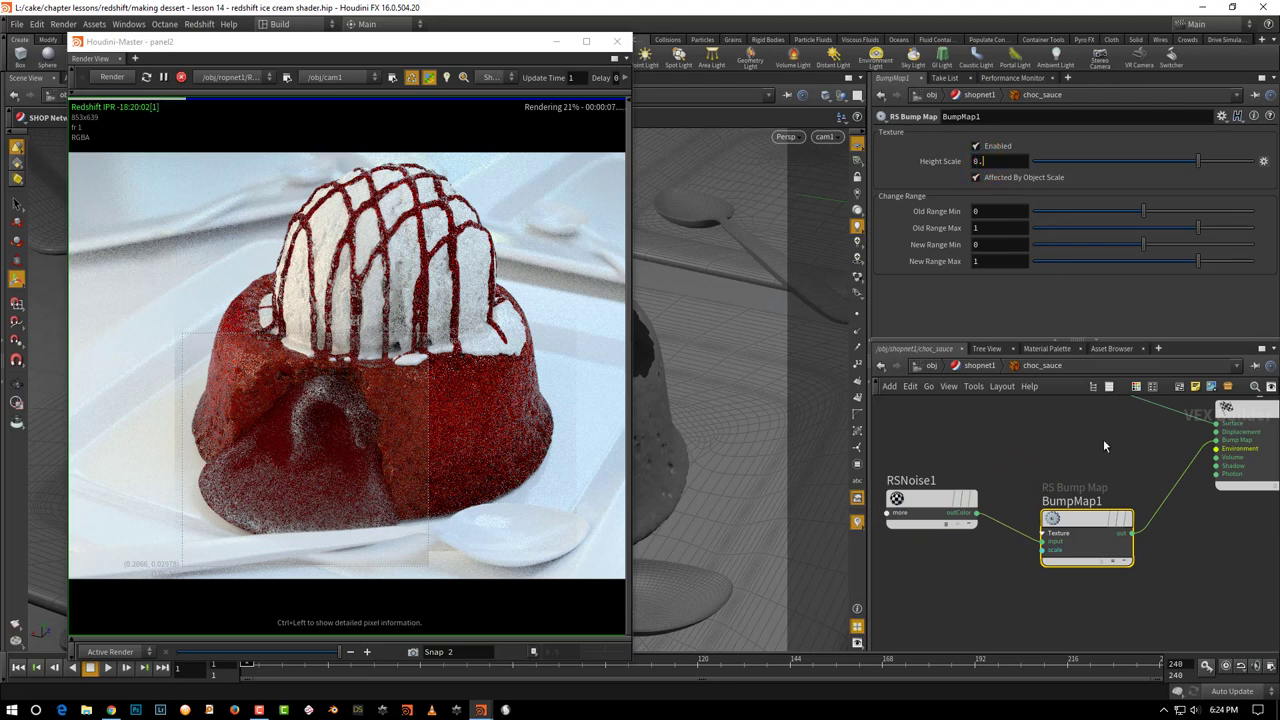
Set BumpMap1's Height Scale to 0.01 and limit rendering to a region around the sauce.
text(1)
key(Return)
drag(212, 378, 369, 520)
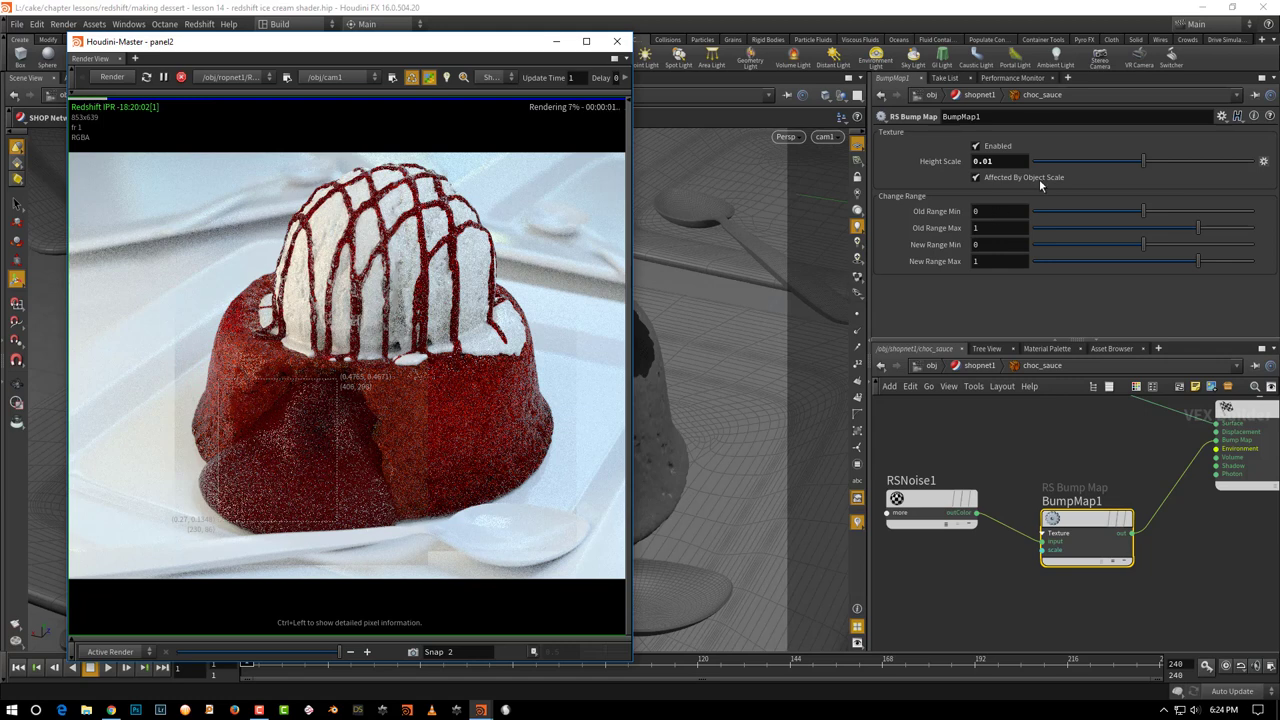
Lower the Height Scale further to 0.001 and check the chocolate sauce reference images.
double_click(985, 161)
text(0.001)
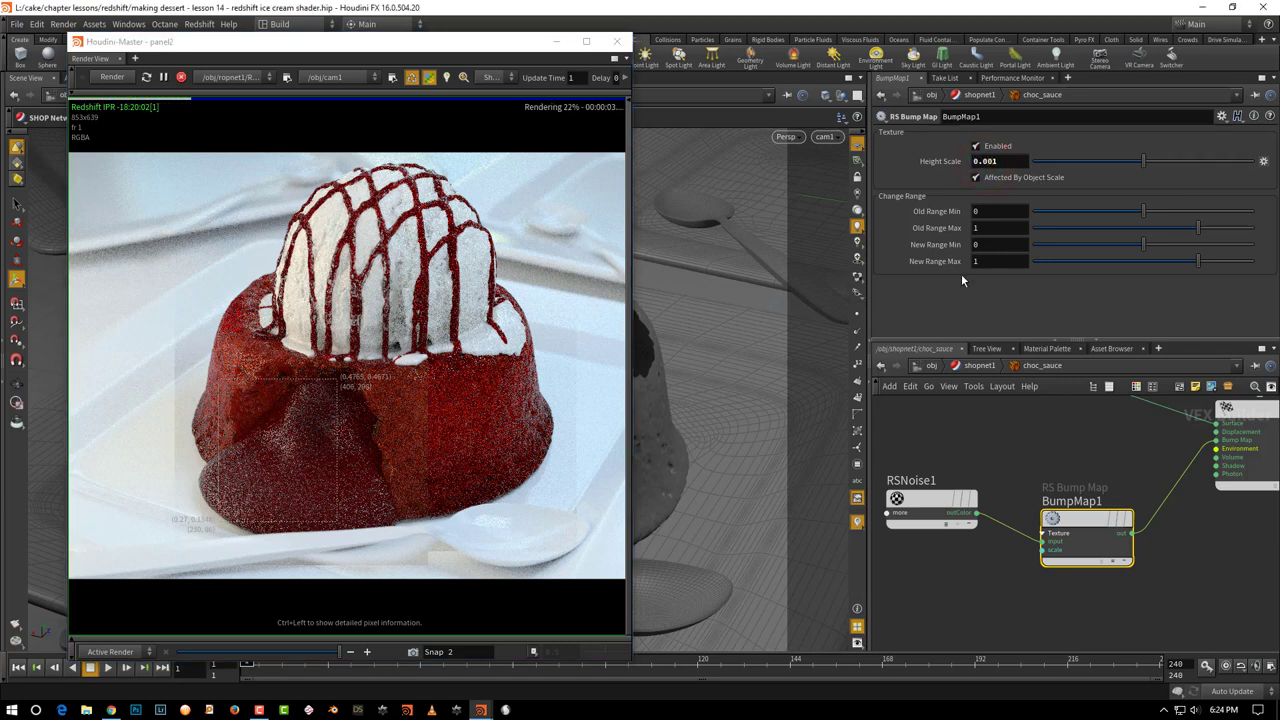
key(Return)
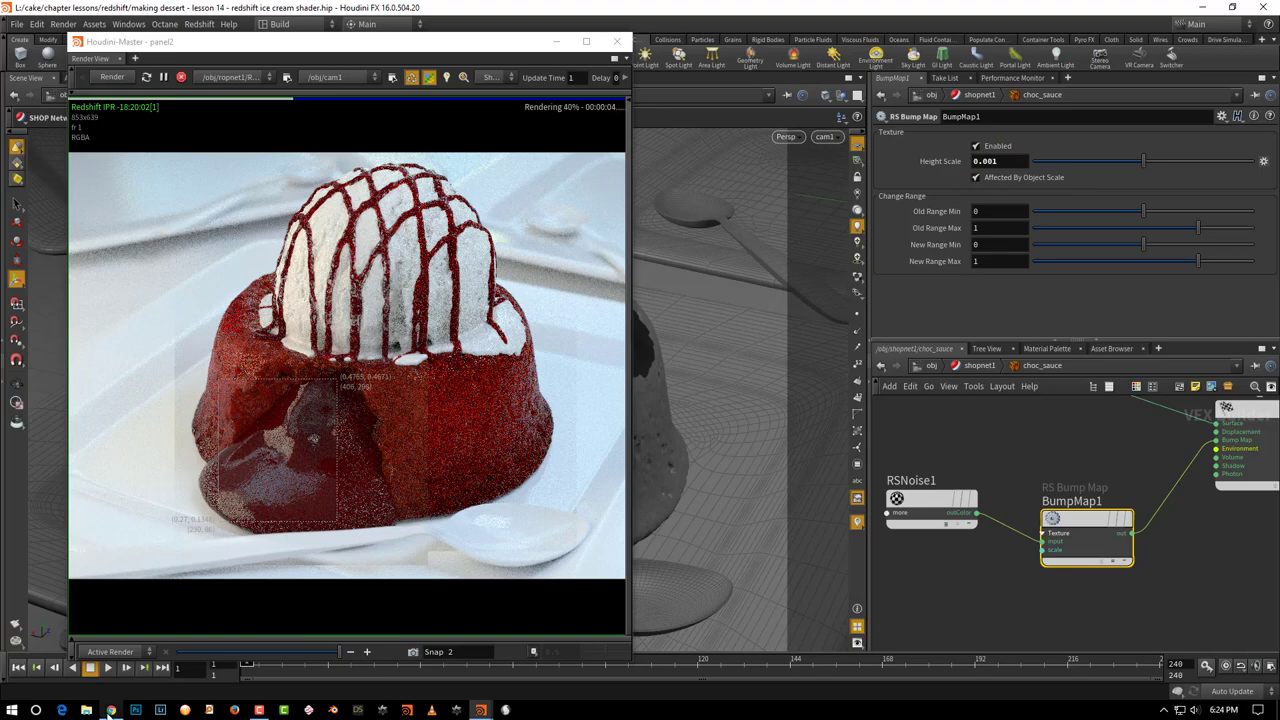
click(111, 709)
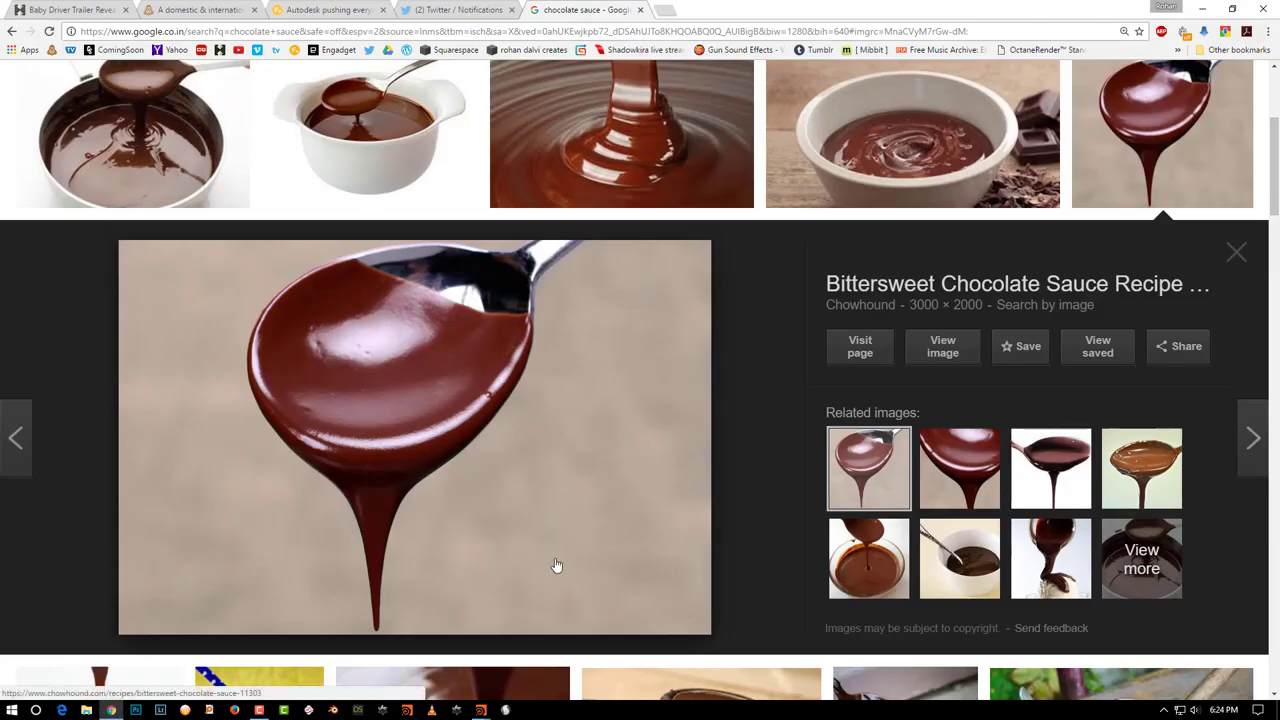
Back in Houdini, try raising RSNoise1's noise Scale to 31.
mouse_move(481, 709)
click(549, 648)
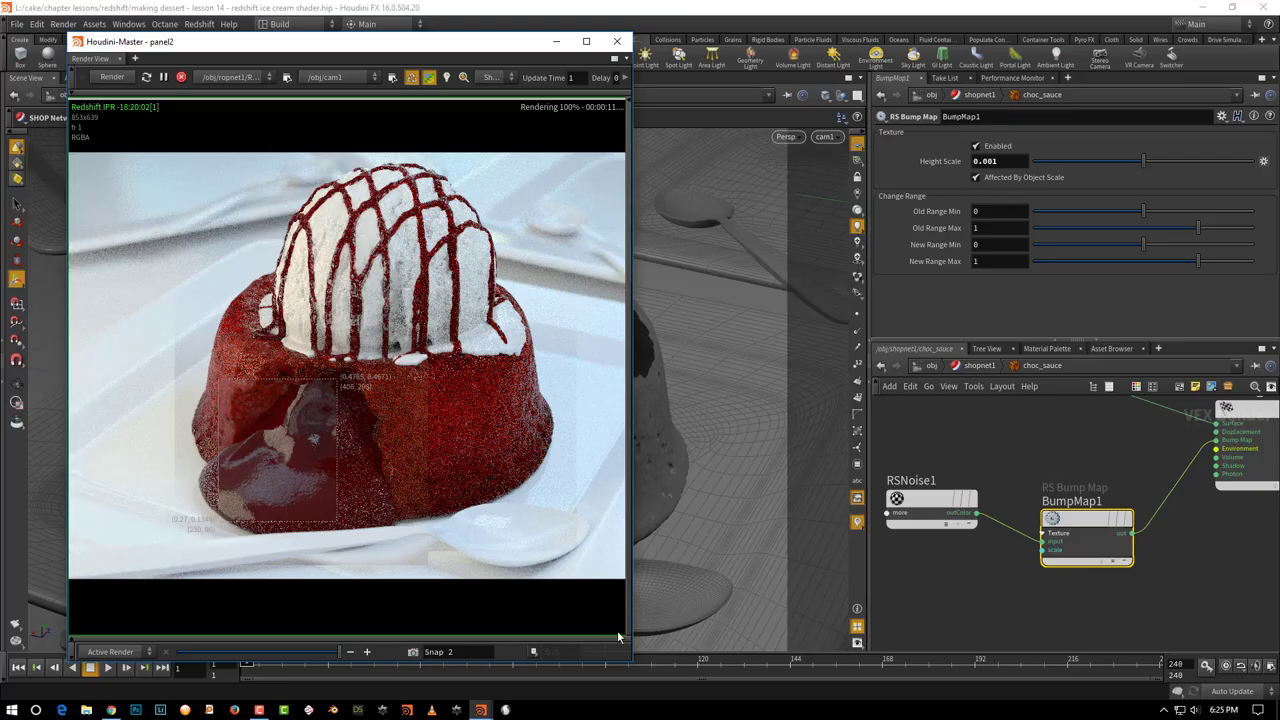
drag(996, 449, 885, 548)
middle_click(962, 177)
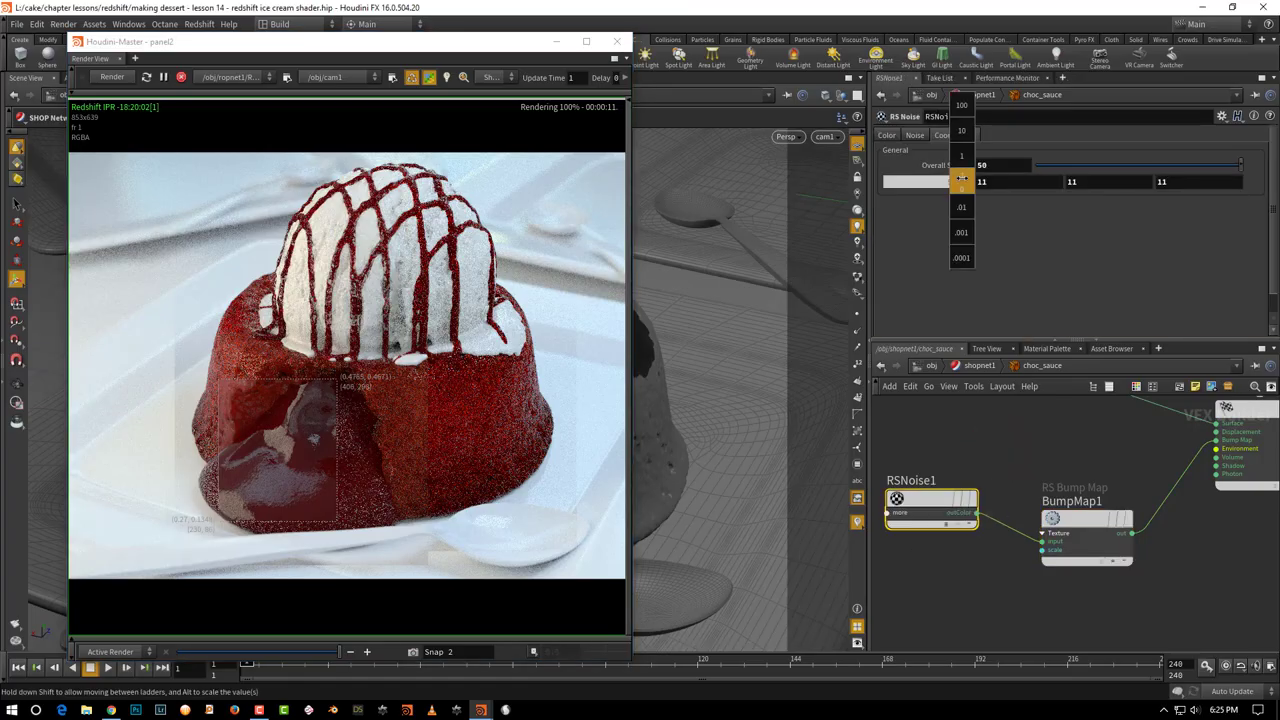
middle_drag(962, 177, 988, 135)
click(940, 606)
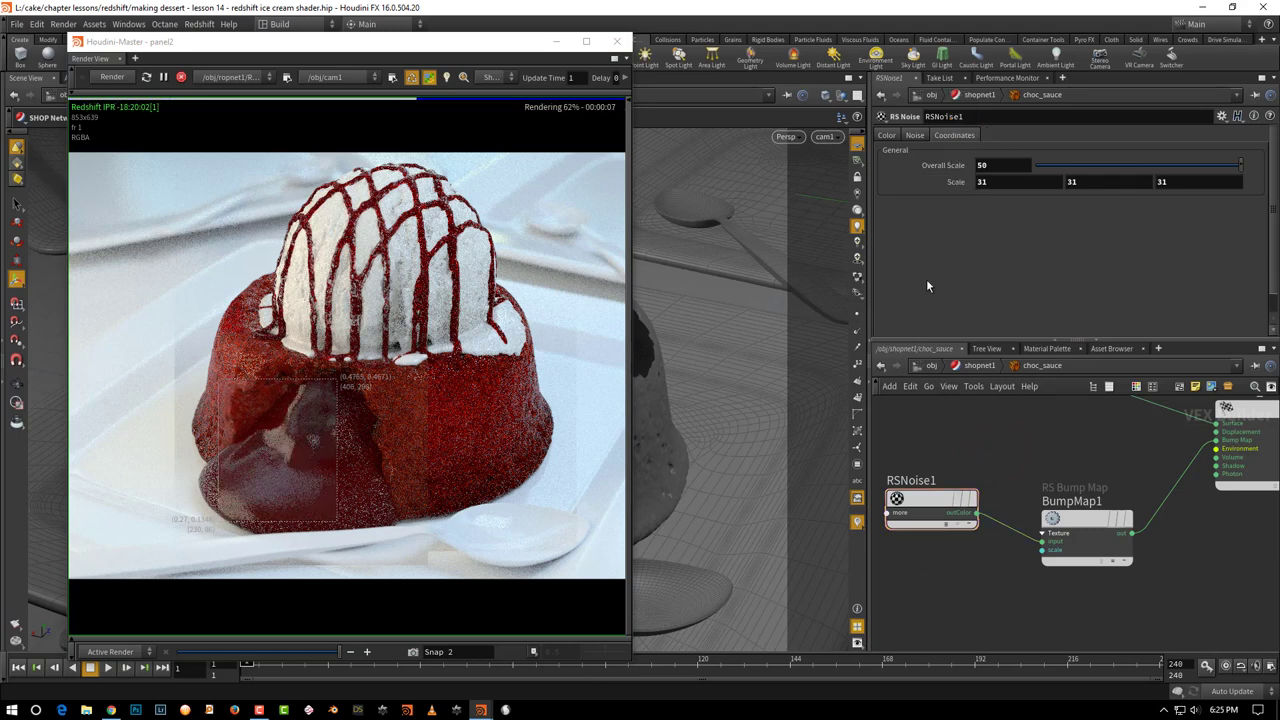
Raise RSNoise1's remap Bias to 0.925 and set the noise Scale back to 11.
click(914, 136)
drag(1002, 340, 1005, 379)
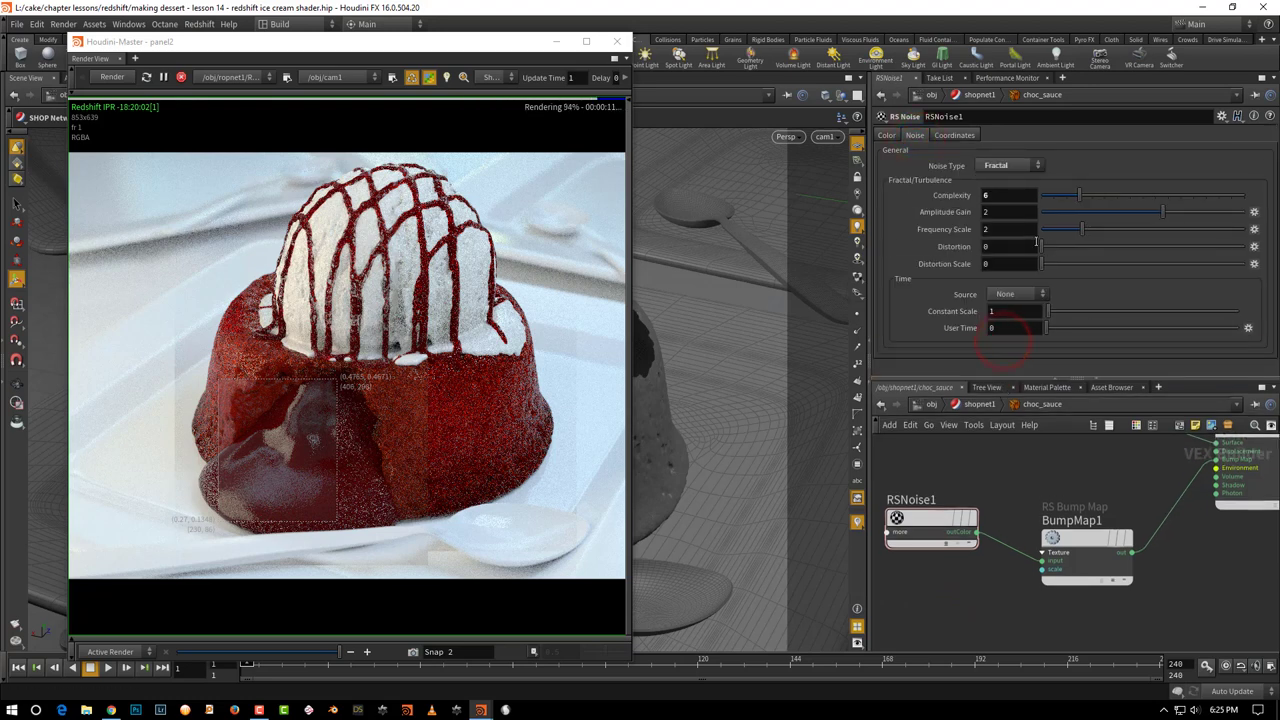
click(887, 135)
drag(1145, 267, 1198, 272)
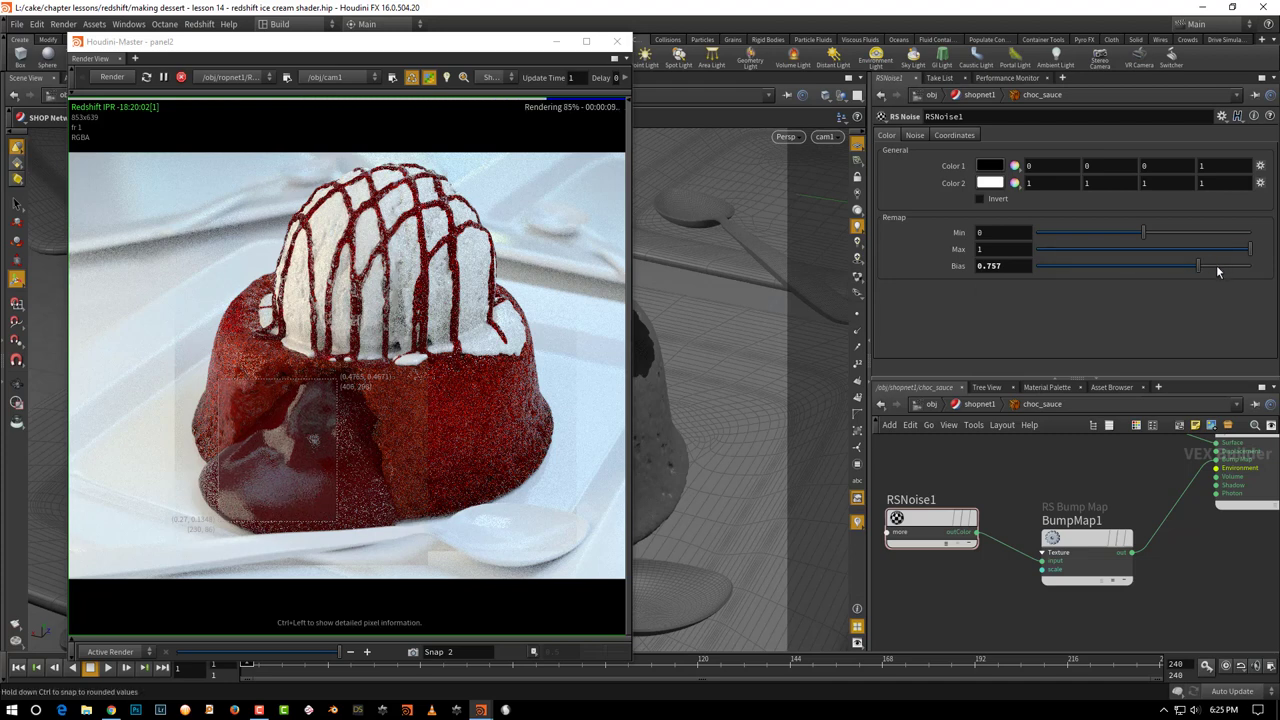
drag(1216, 268, 1234, 266)
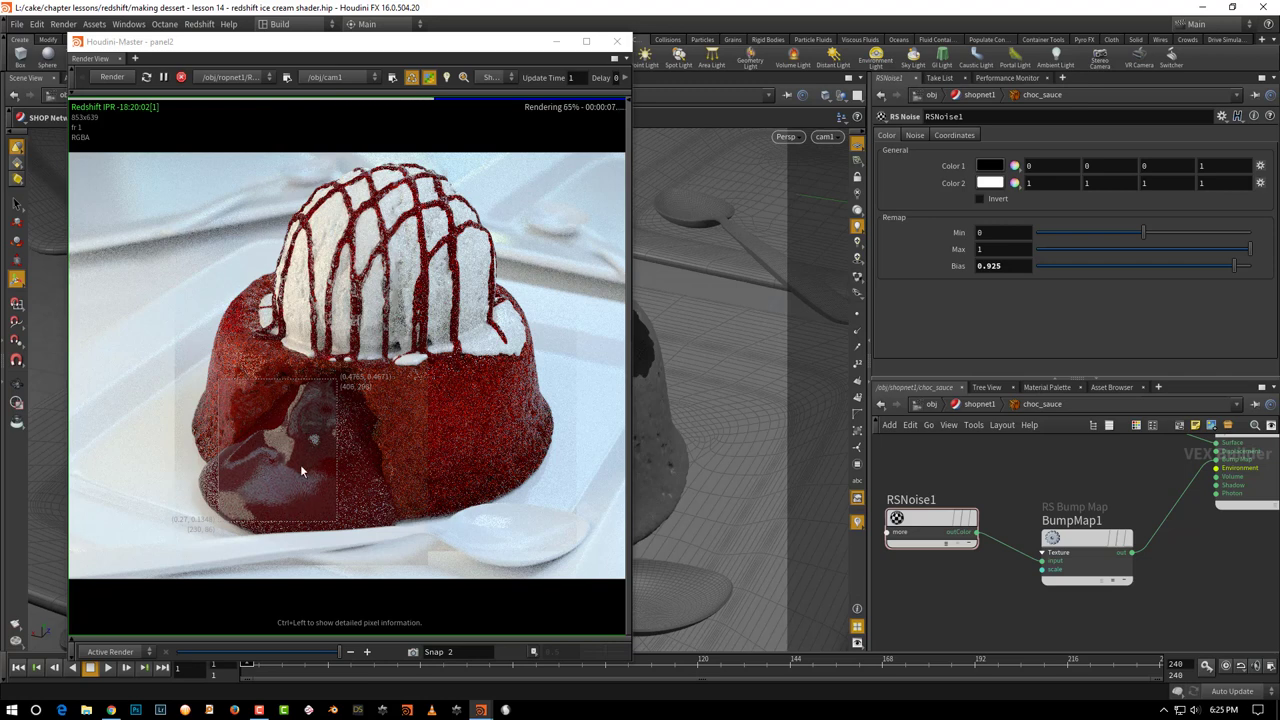
click(953, 135)
middle_drag(955, 158, 930, 150)
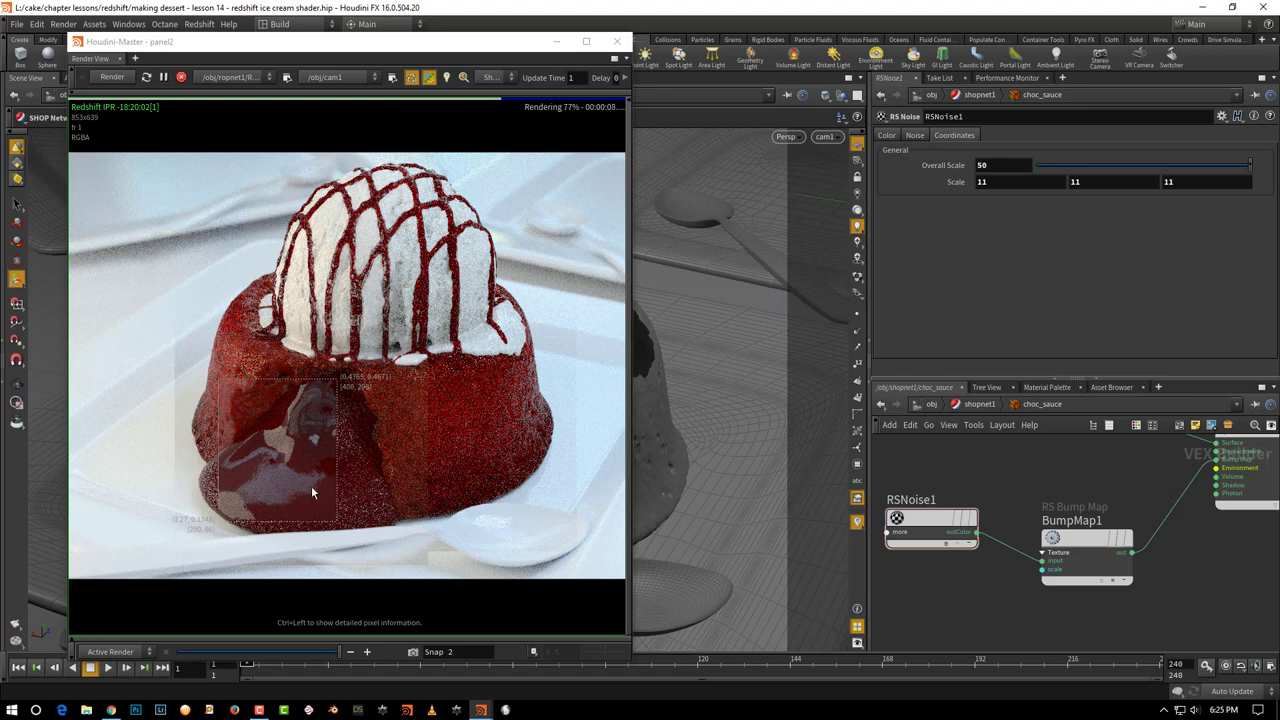
Set BumpMap1's Height Scale to 0.005.
drag(1027, 471, 1140, 590)
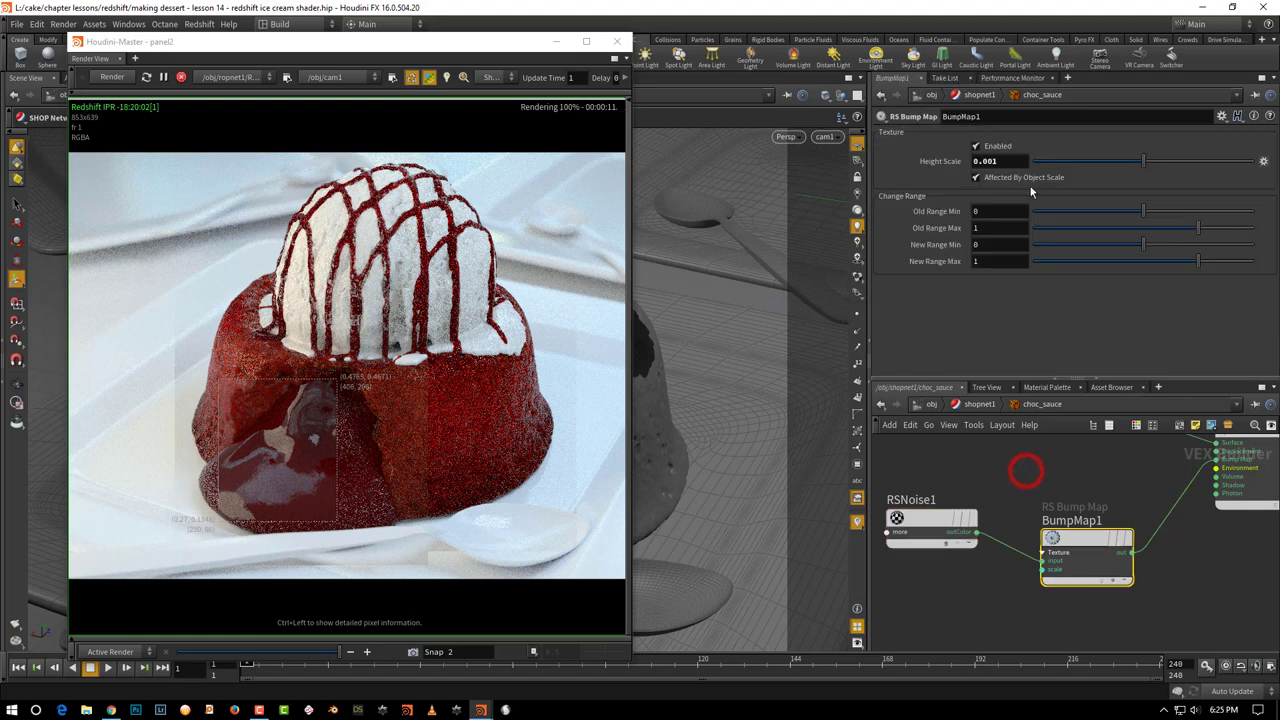
click(985, 161)
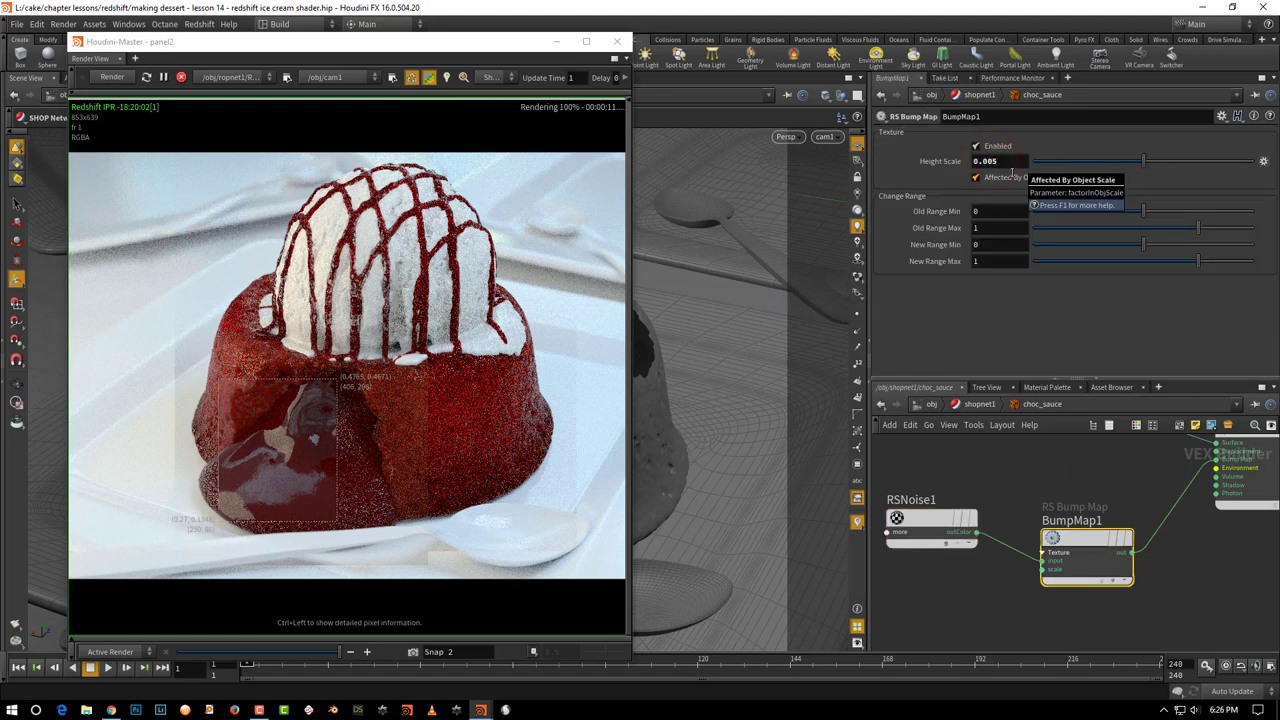
key(Return)
Lower RSNoise1's remap Max to 0.769 and ease its Bias back to about 0.74.
click(1009, 474)
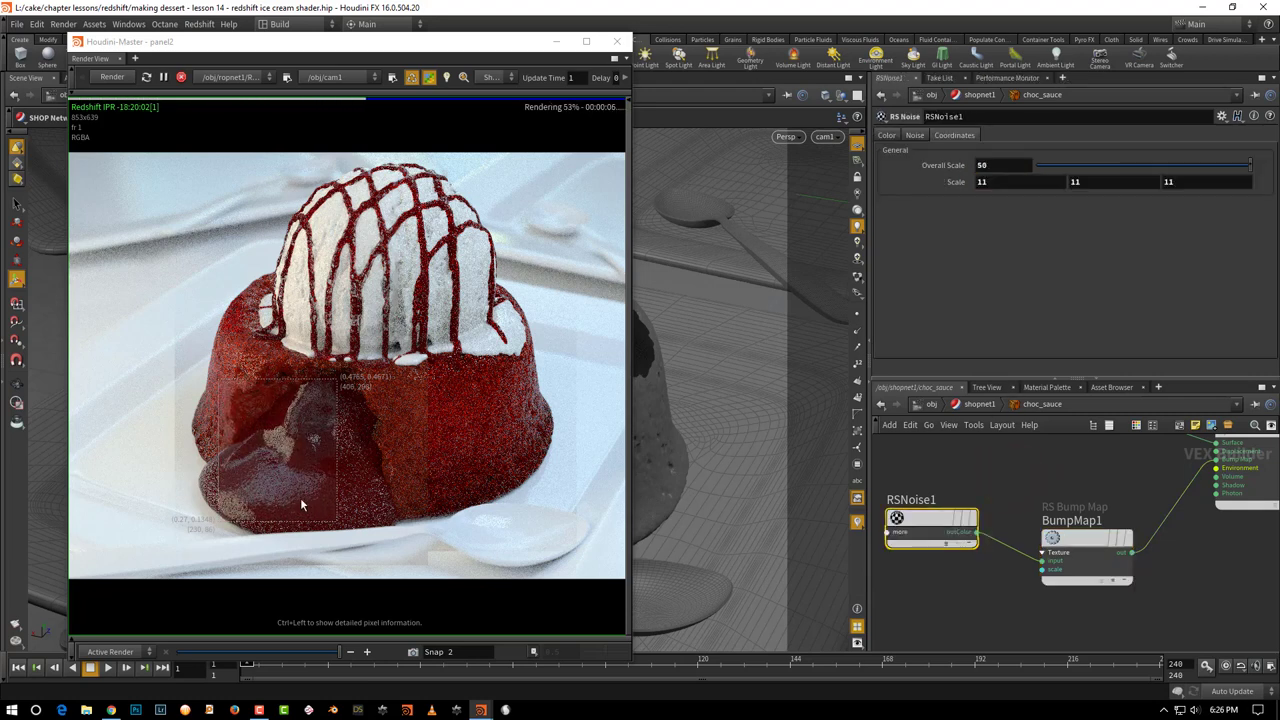
click(887, 135)
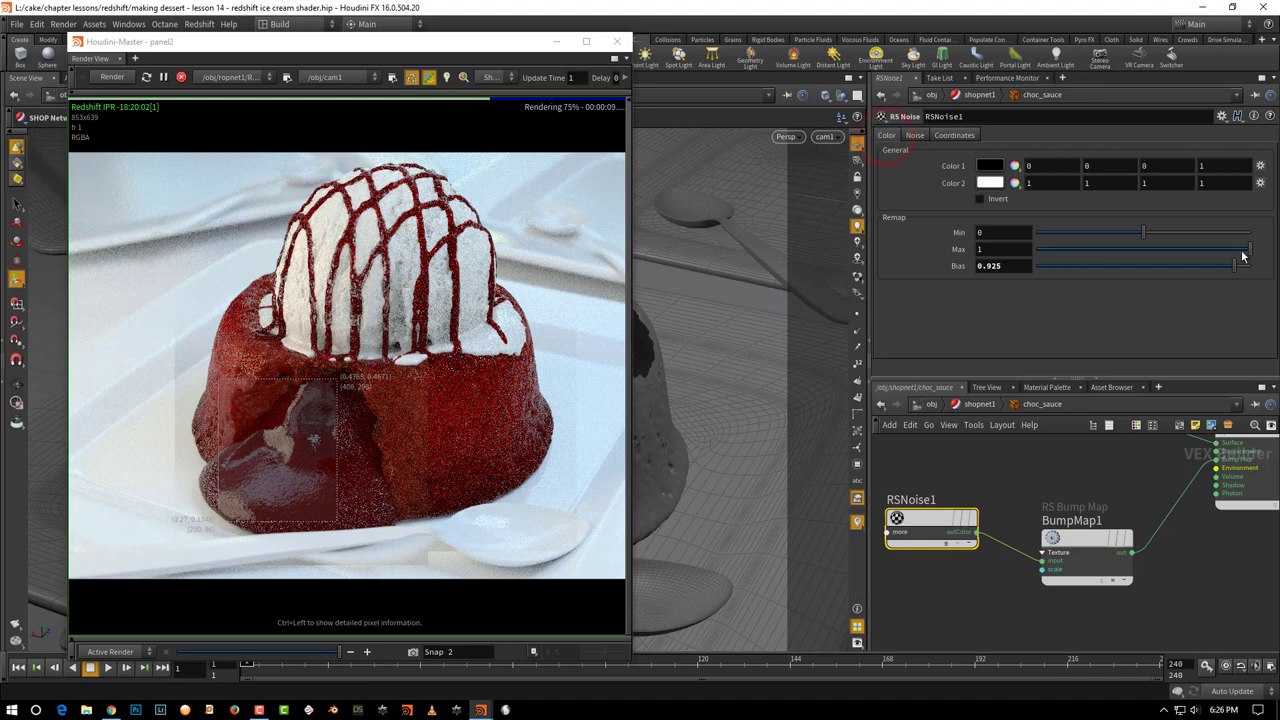
drag(1246, 252, 1202, 251)
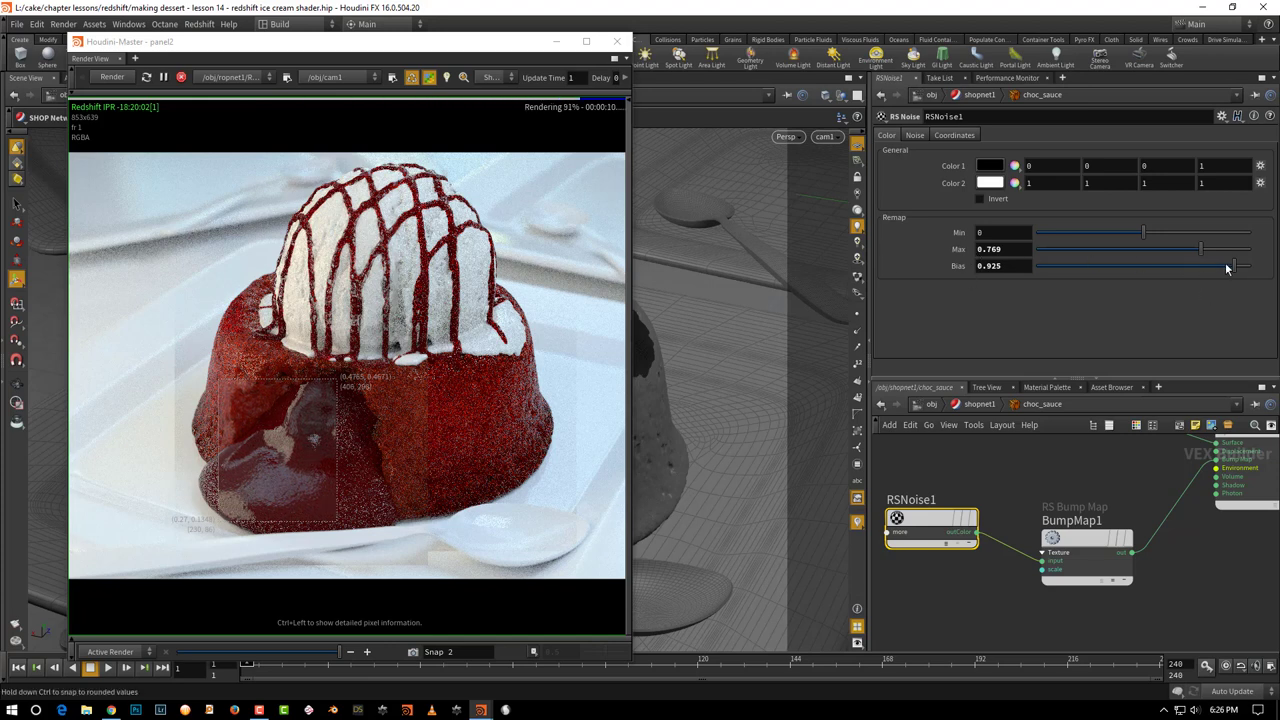
drag(1212, 266, 1190, 268)
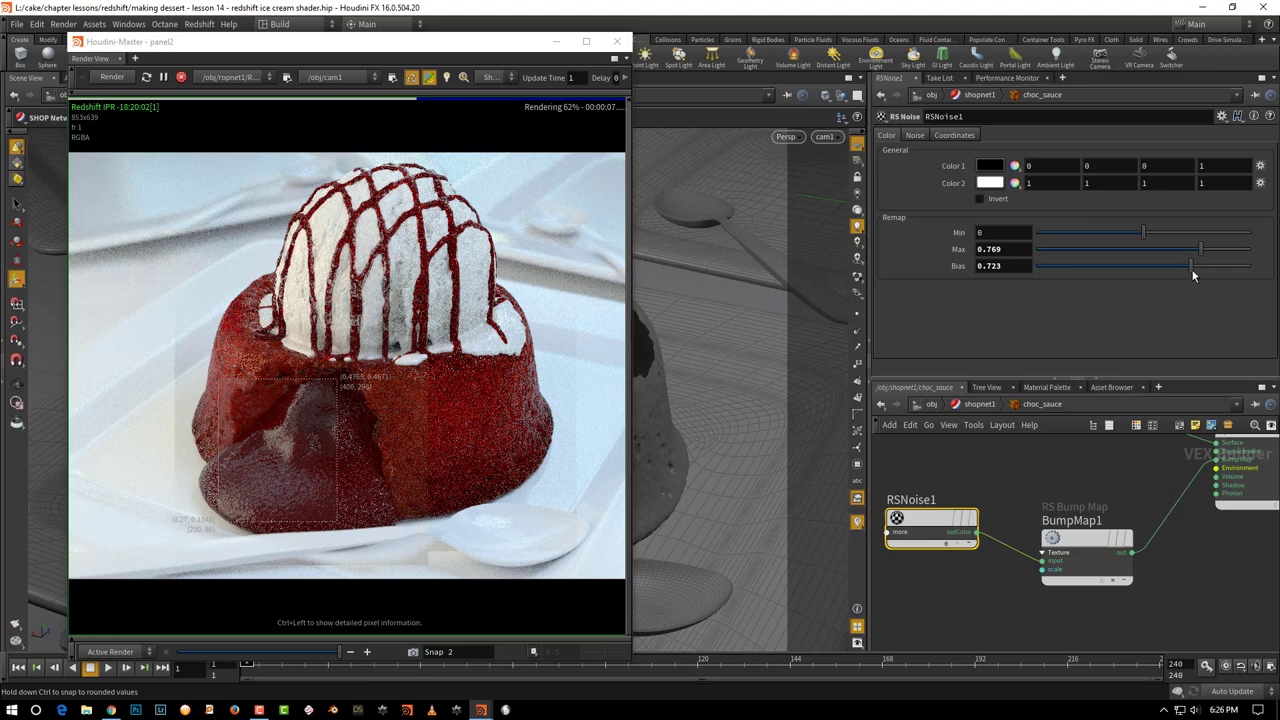
drag(1192, 268, 1212, 266)
click(954, 135)
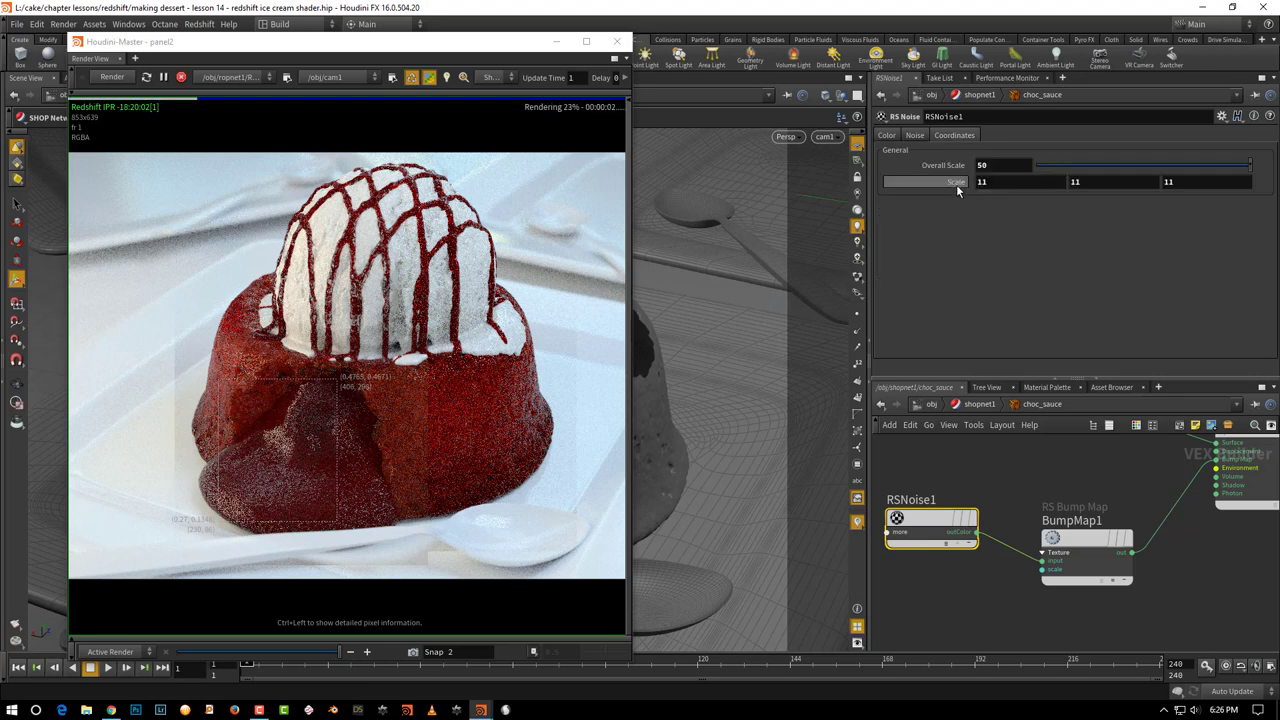
mouse_move(958, 163)
middle_down()
mouse_move(960, 130)
mouse_move(975, 150)
middle_up()
Set BumpMap1's Height Scale to 0.002 and enlarge the render view.
drag(1004, 466, 1054, 522)
double_click(990, 162)
text(0.002)
key(Return)
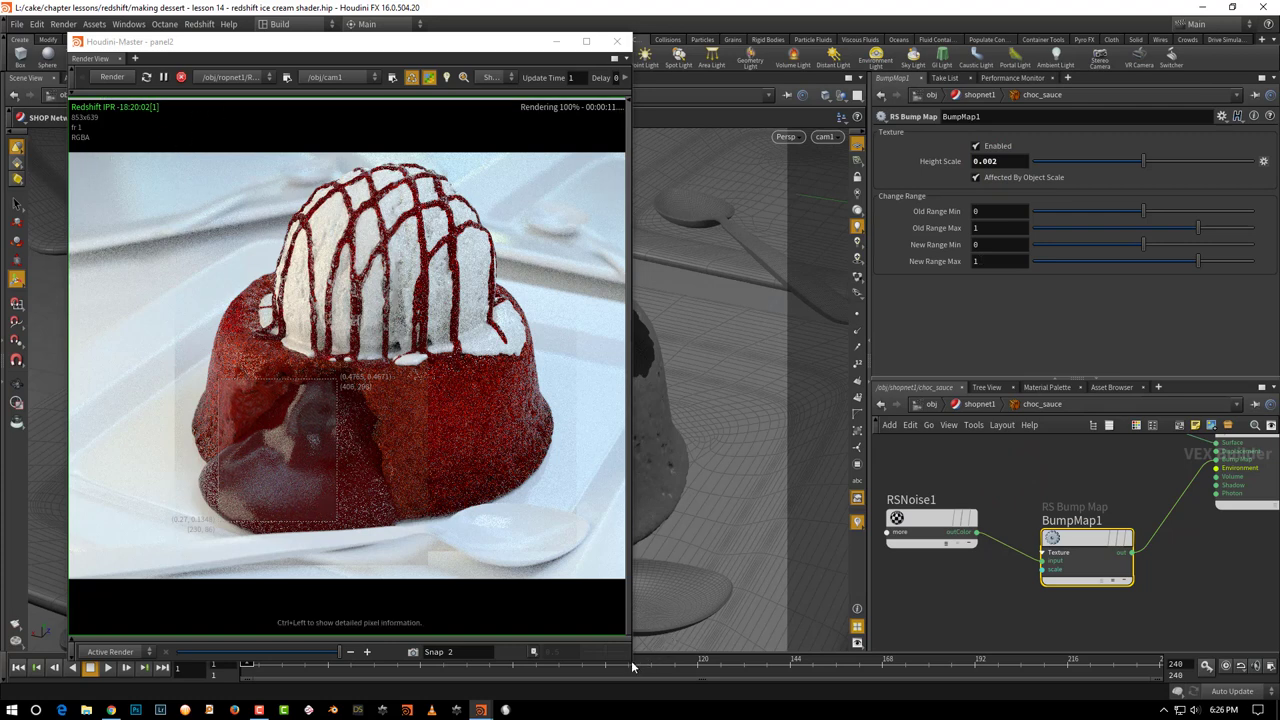
drag(630, 663, 752, 668)
Restart the IPR from /obj and disable progressive IPR rendering on Redshift_ROP1 in ropnet1.
click(931, 404)
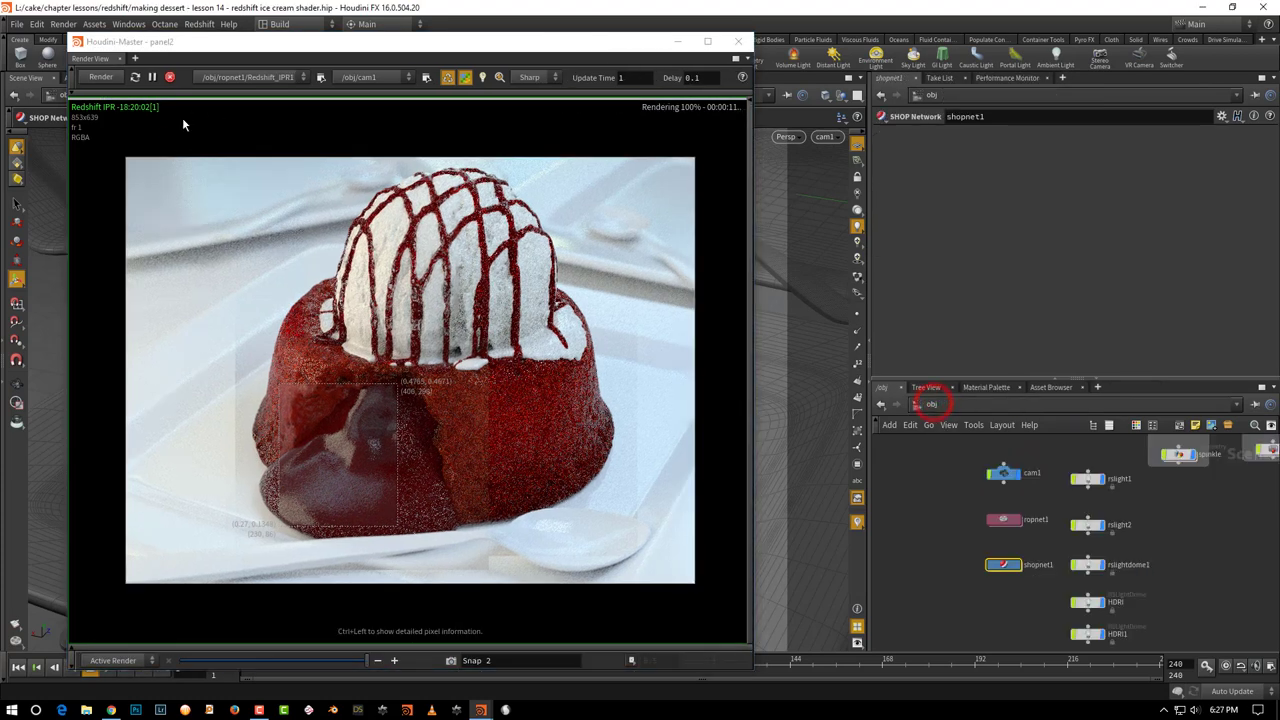
click(170, 78)
mouse_move(1046, 455)
middle_down()
mouse_move(955, 628)
mouse_move(1038, 465)
middle_up()
click(116, 147)
double_click(1003, 517)
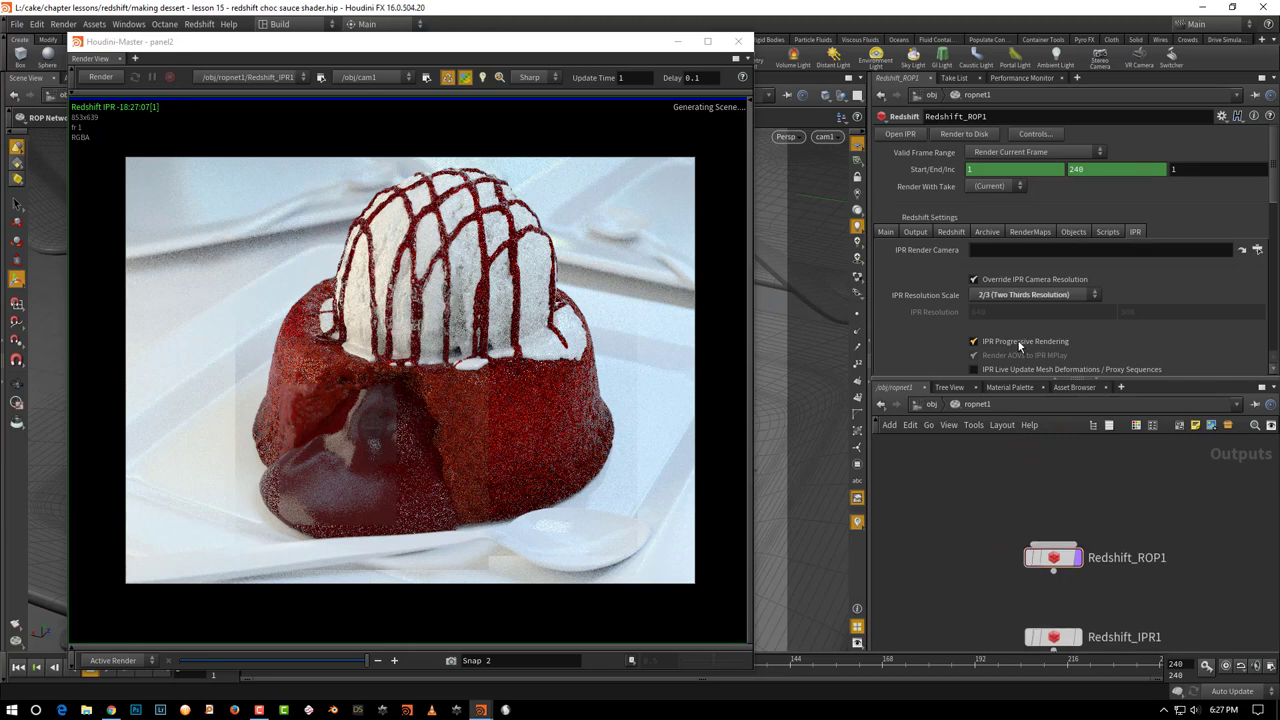
click(1018, 341)
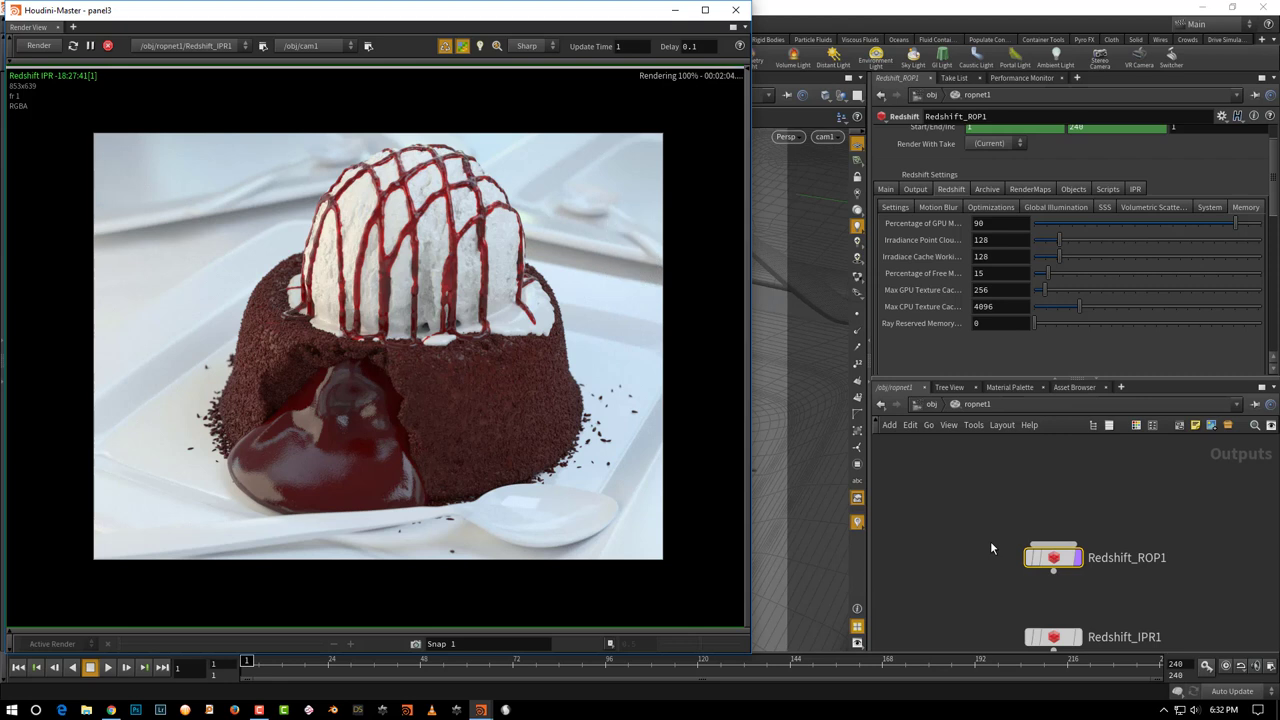
Compare the finished lava cake render with the chocolate sauce reference photo in Chrome.
click(111, 710)
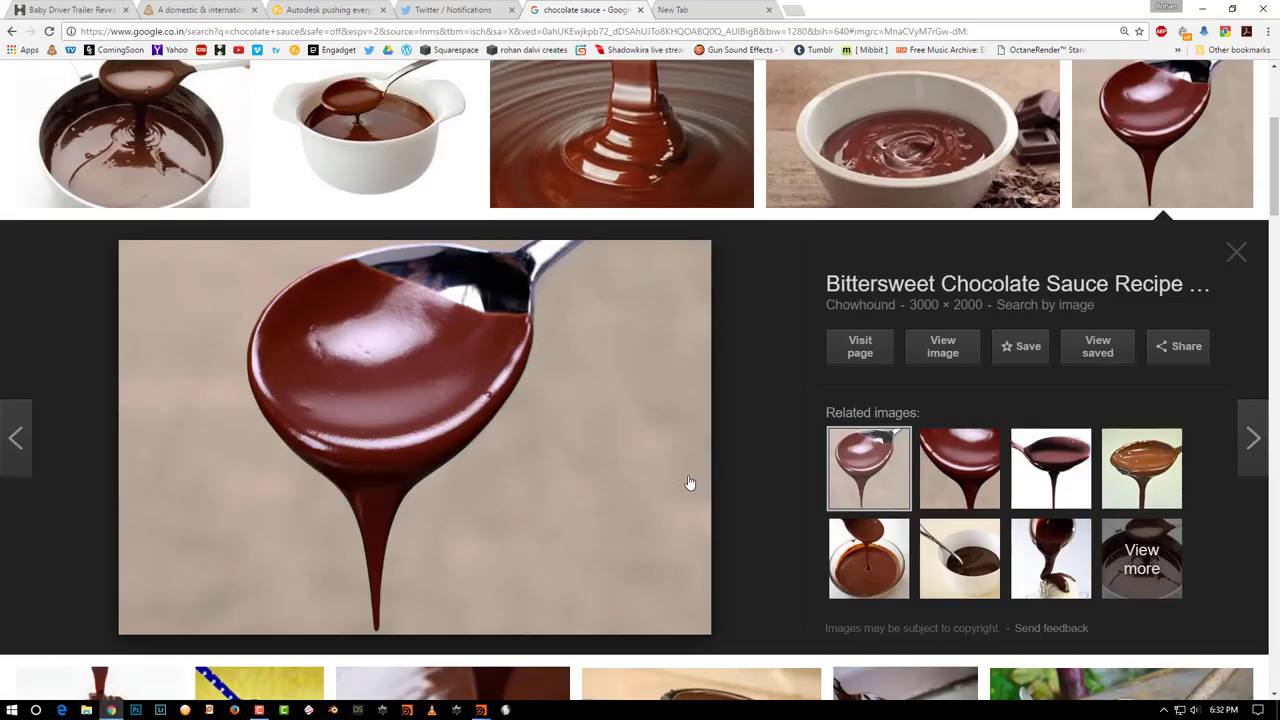
key(alt+Tab)
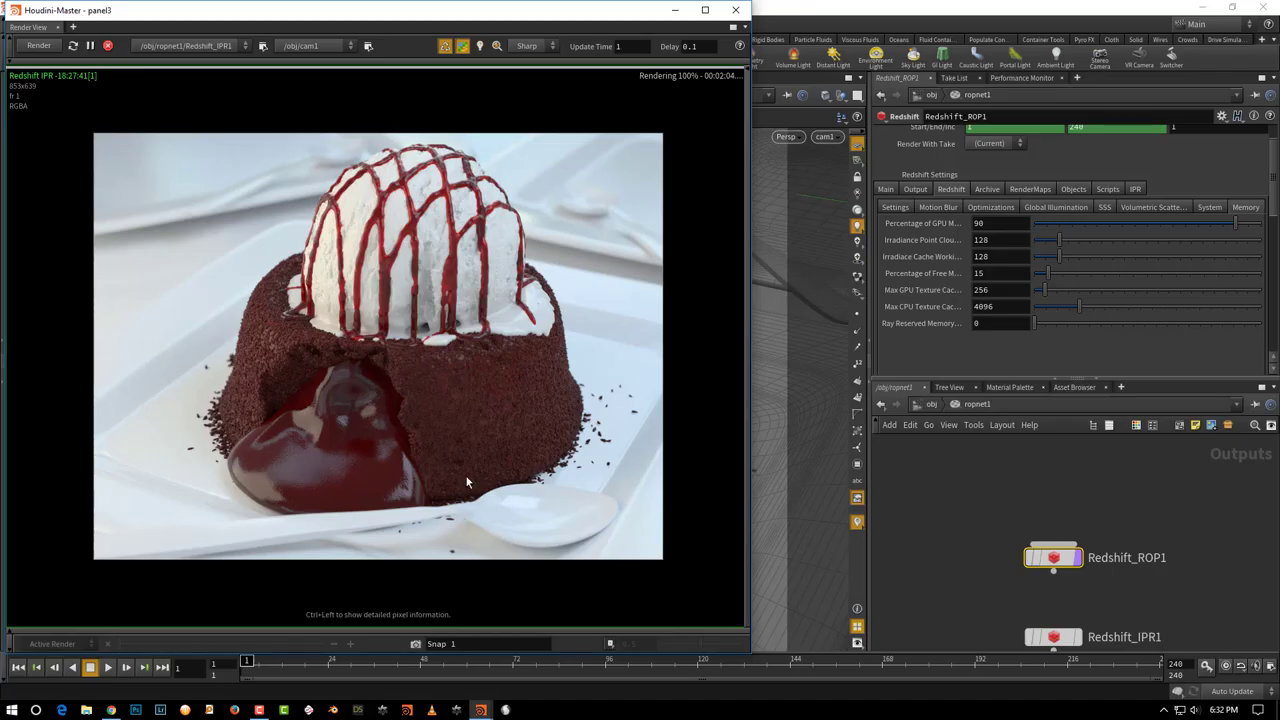